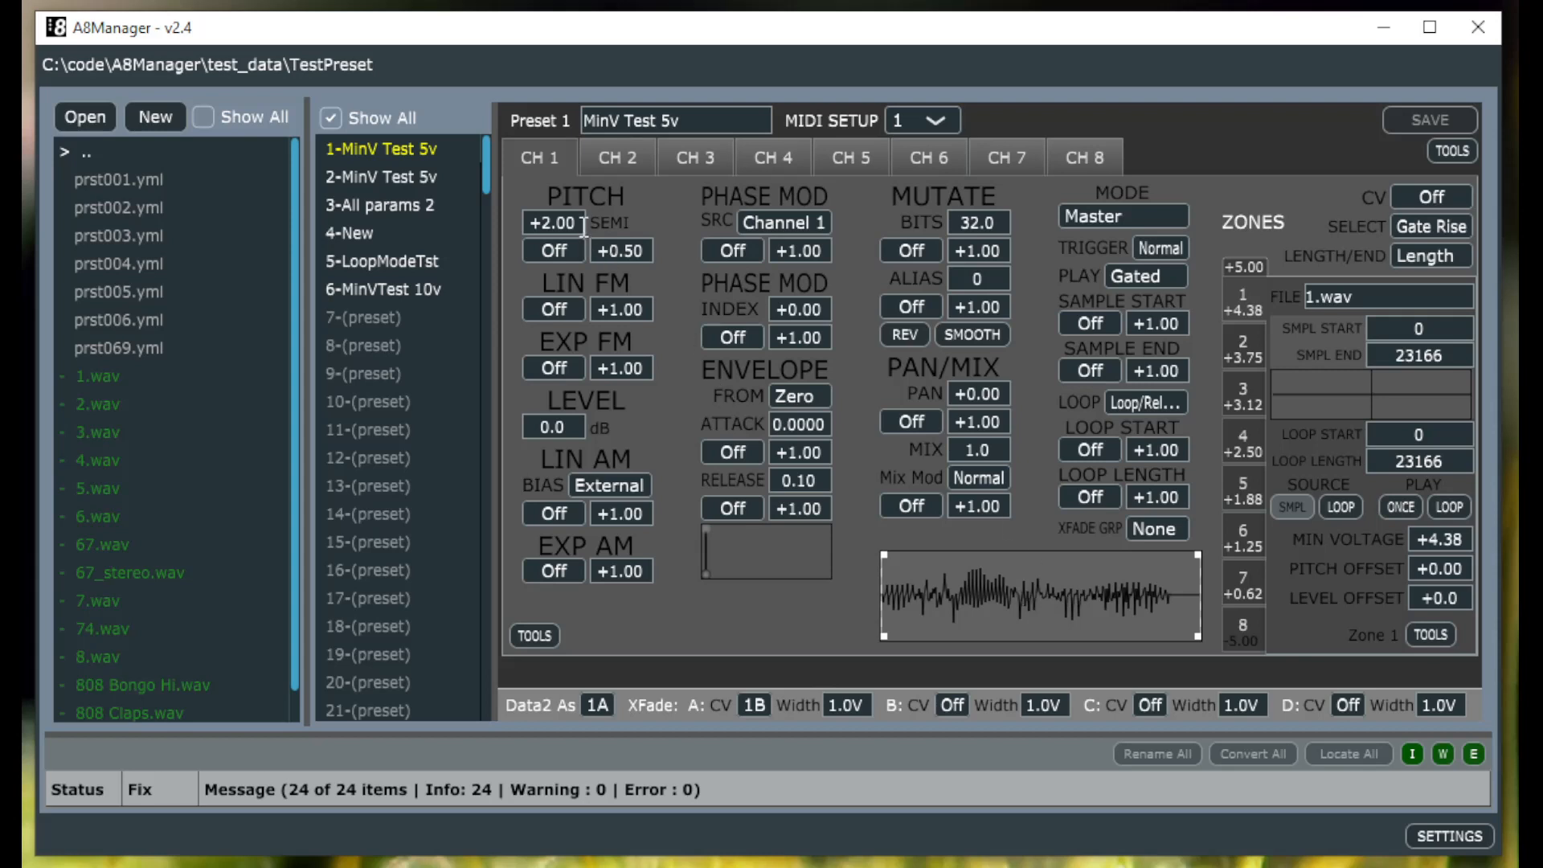
# - On channel 1, set pitch to +2.58 semitones, pitch modulation to 8C at +0.77, phase mod source to Right Input, and loop mode to No Loop
pyautogui.moveTo(579, 227); pyautogui.dragTo(579, 135)
pyautogui.moveTo(631, 243); pyautogui.dragTo(567, 199)
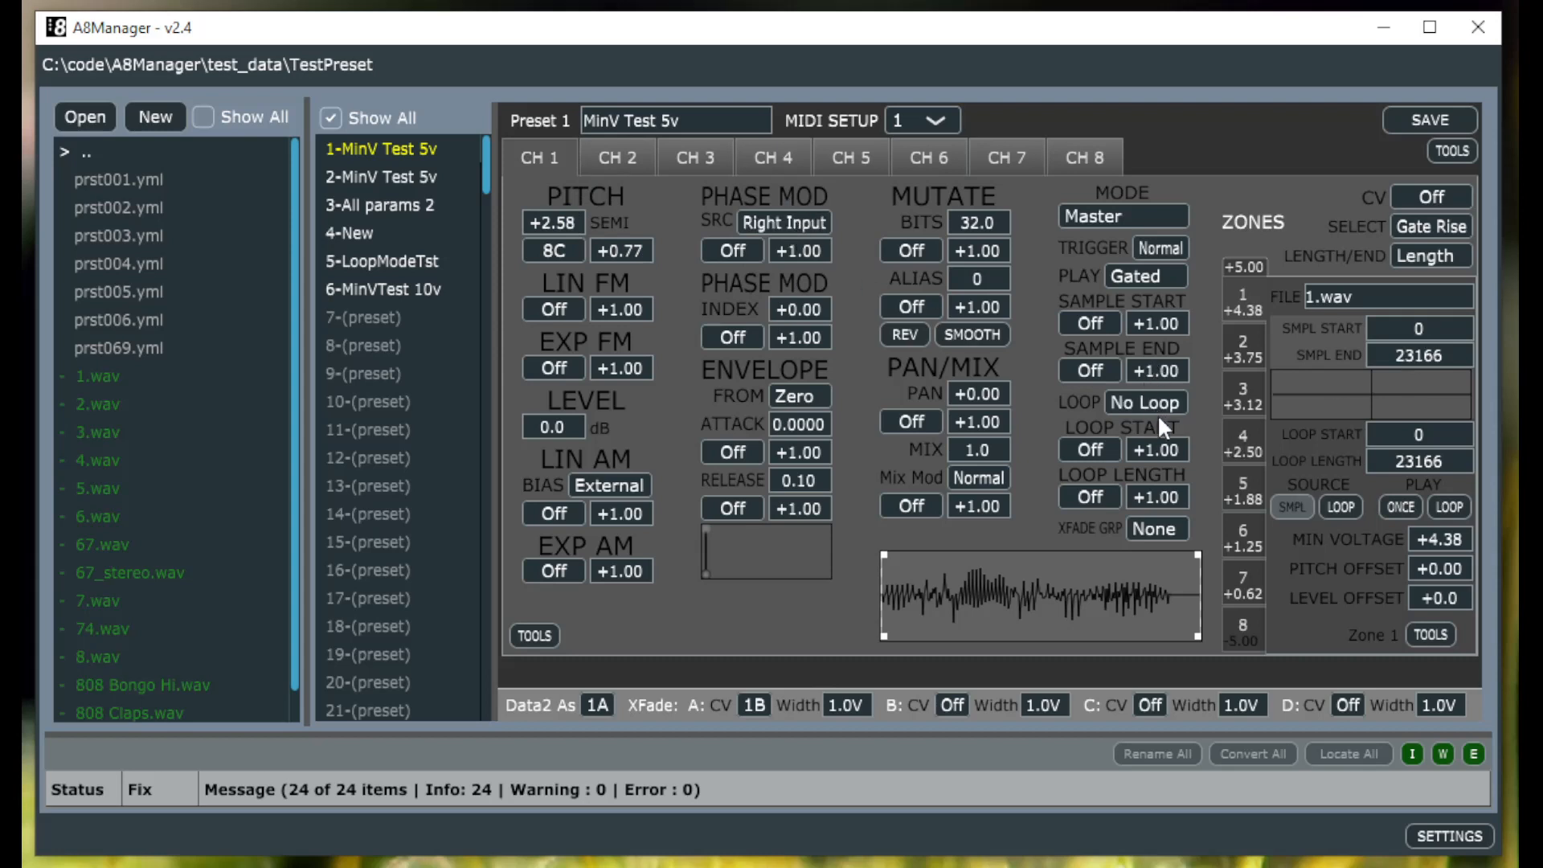
# - Set channel 1's loop start modulation amount to +0.42, and zone 1's pitch offset to +0.43 and level offset to +0.4
pyautogui.moveTo(1165, 393); pyautogui.dragTo(1175, 466)
pyautogui.moveTo(1457, 567); pyautogui.dragTo(1454, 514)
pyautogui.moveTo(1445, 602)
pyautogui.mouseDown()
pyautogui.moveTo(1451, 651)
pyautogui.moveTo(1455, 593)
pyautogui.mouseUp()
# - Reset channel 1's pitch semitone value to its default
pyautogui.rightClick(569, 224)
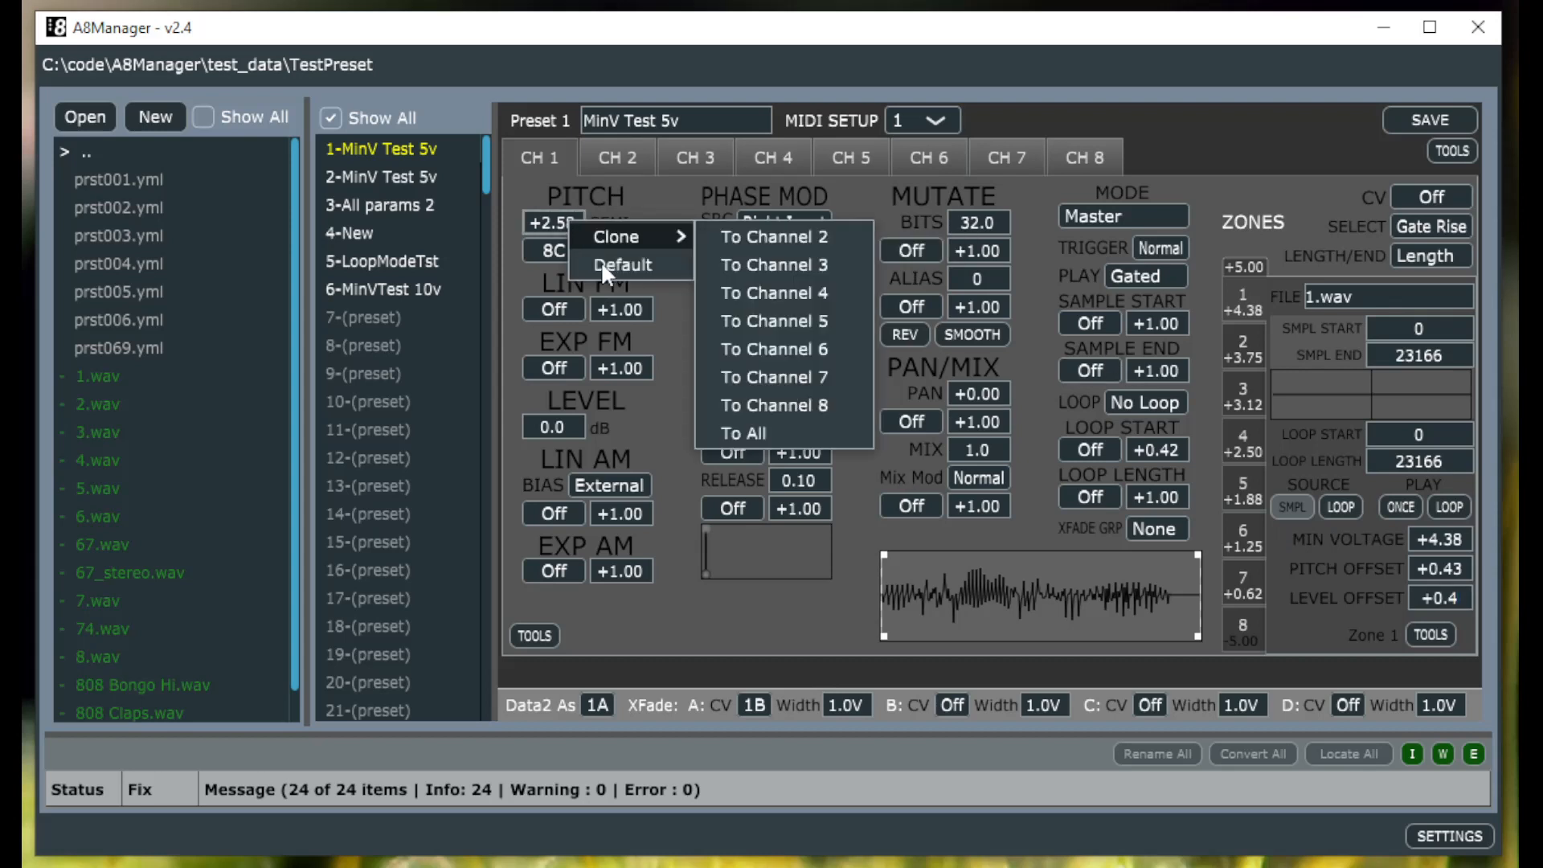
pyautogui.click(620, 264)
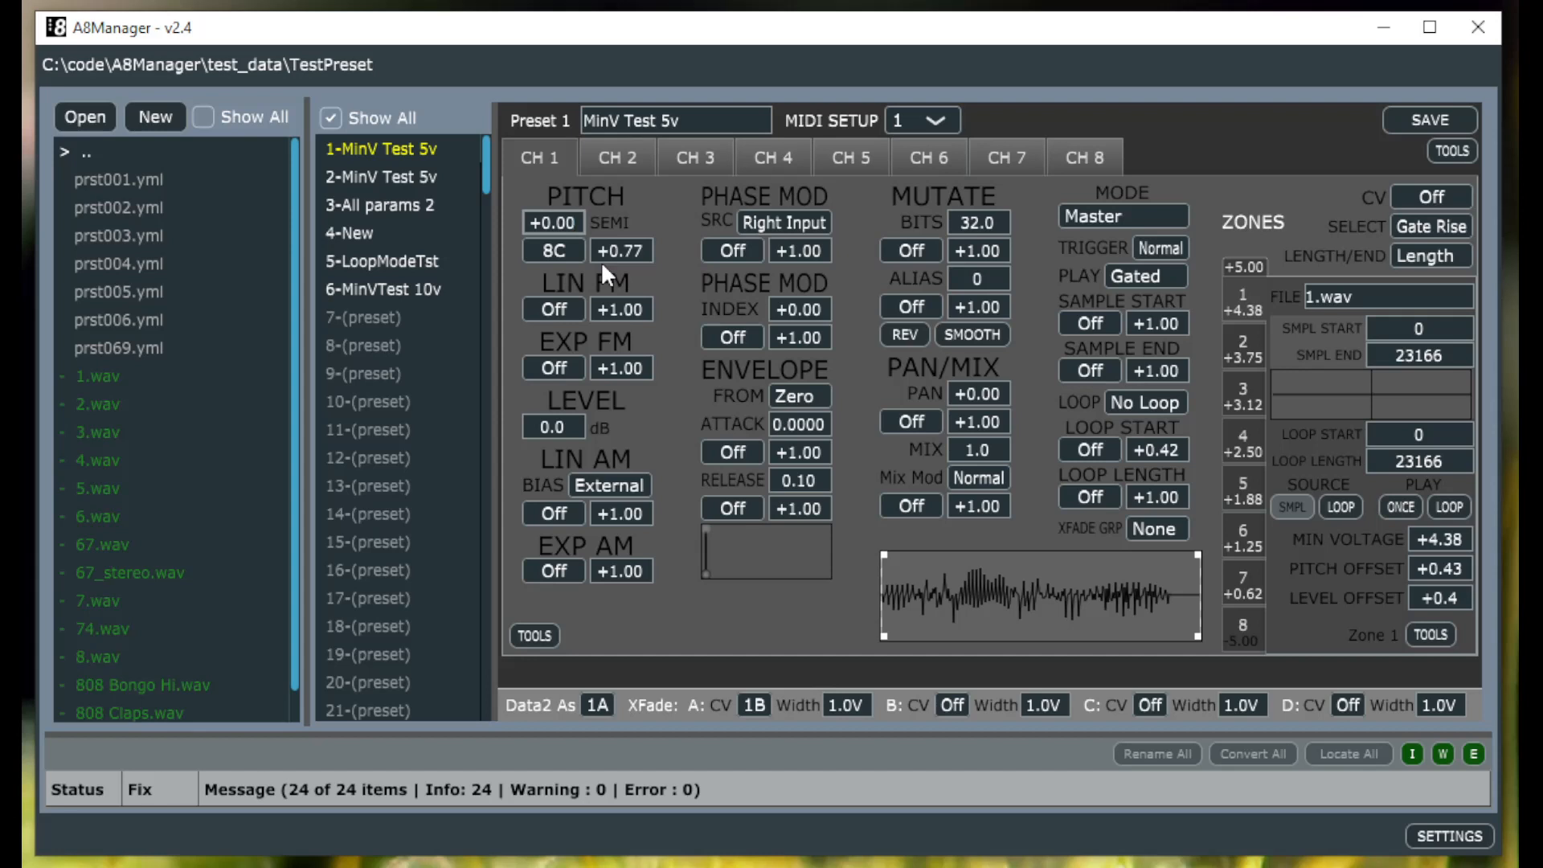
pyautogui.rightClick(572, 224)
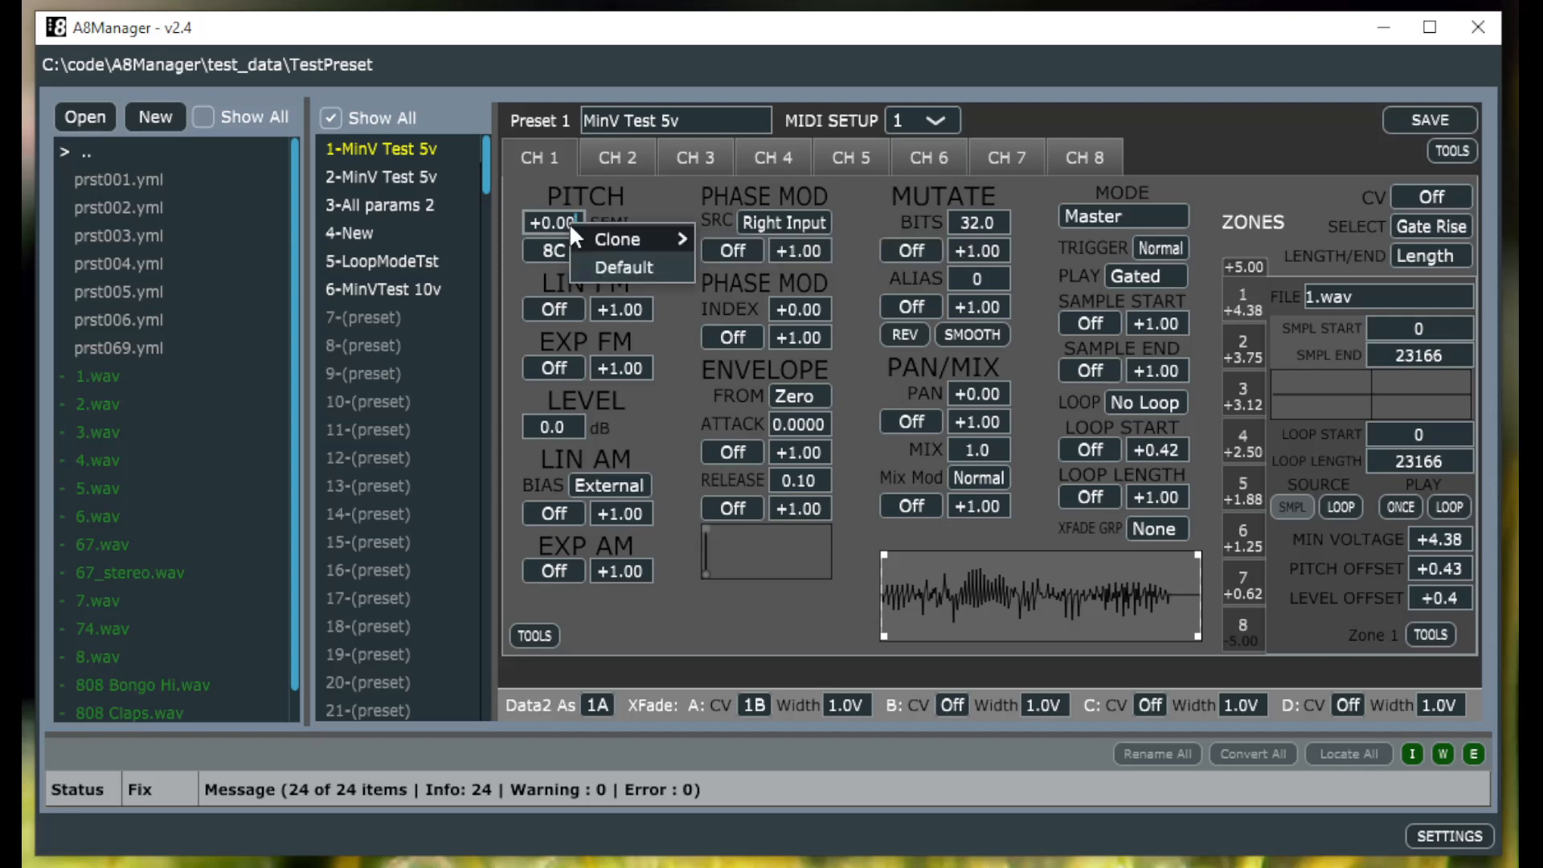
pyautogui.click(602, 271)
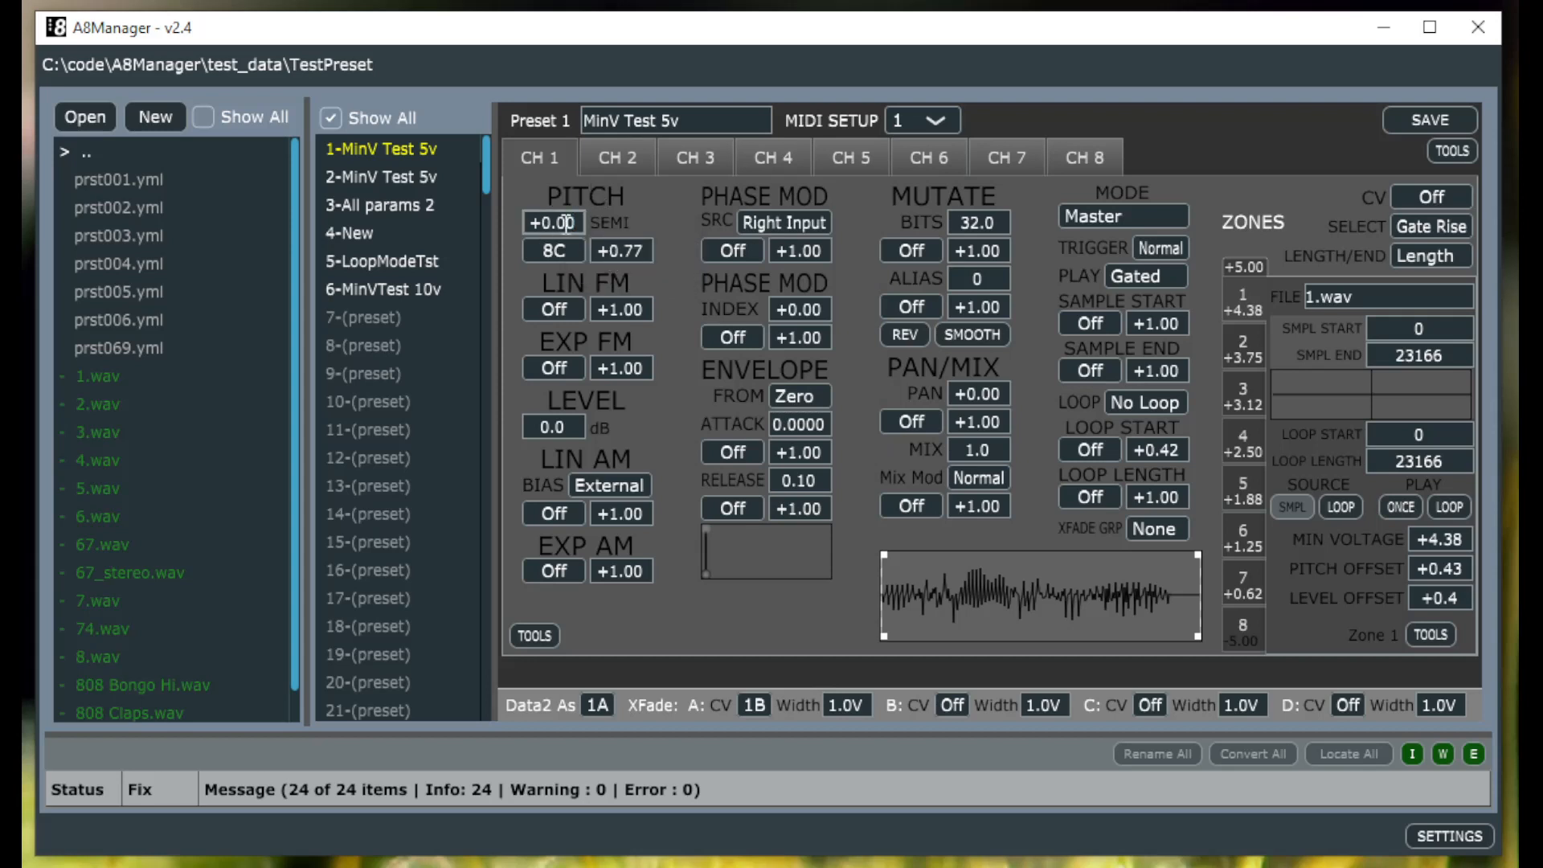
# - Set channel 1's pitch to 2 semitones
pyautogui.moveTo(576, 223); pyautogui.dragTo(470, 222)
pyautogui.write('2')
pyautogui.press('Return')
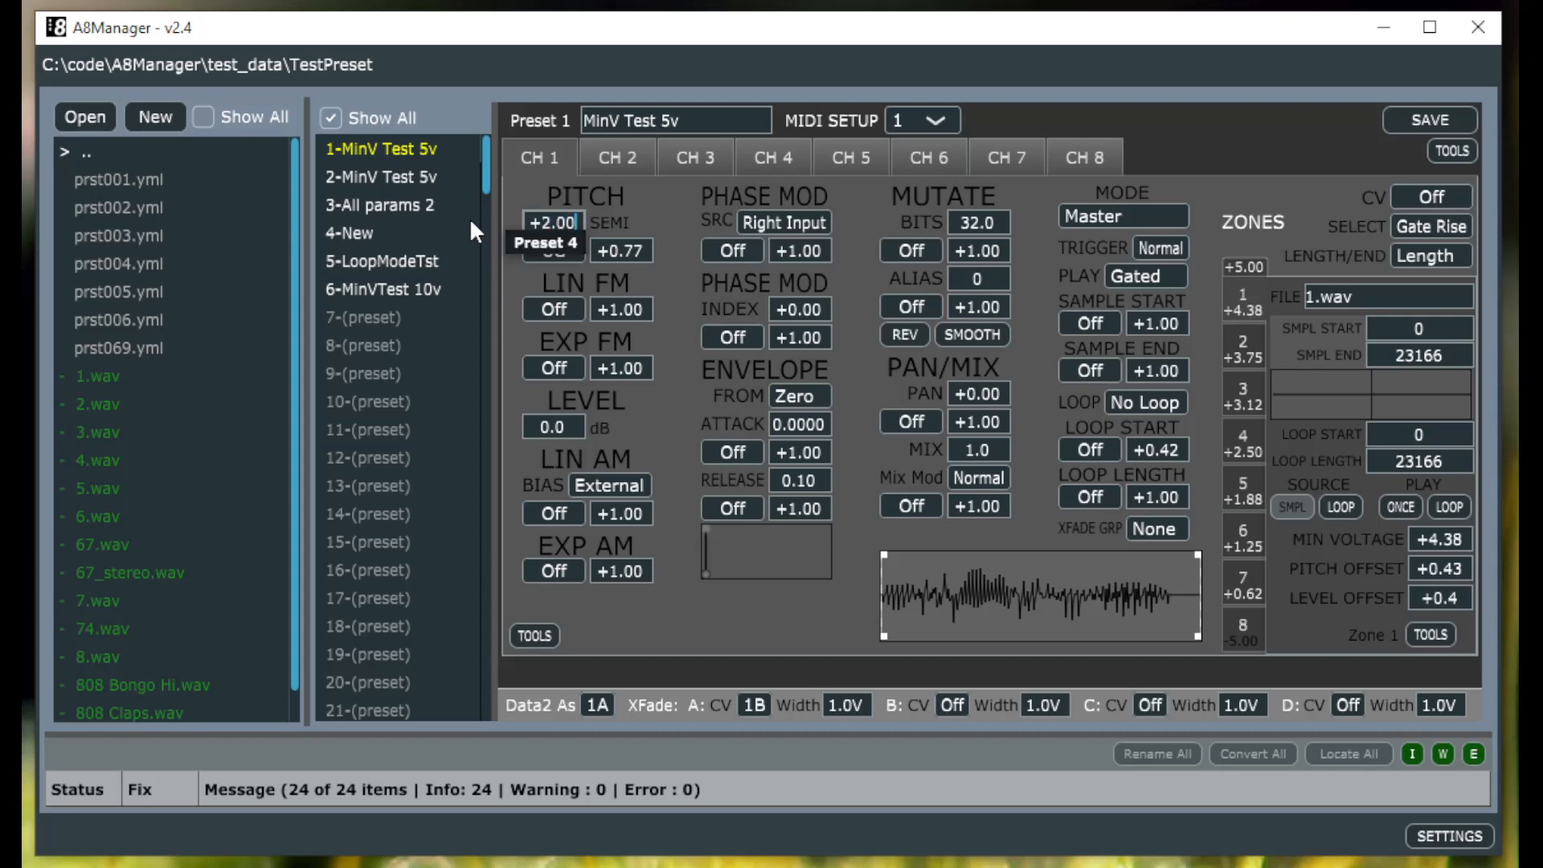
# - Clone channel 1's pitch value to channel 2 only and check the pitch on channels 2 to 4
pyautogui.rightClick(571, 226)
pyautogui.moveTo(571, 227)
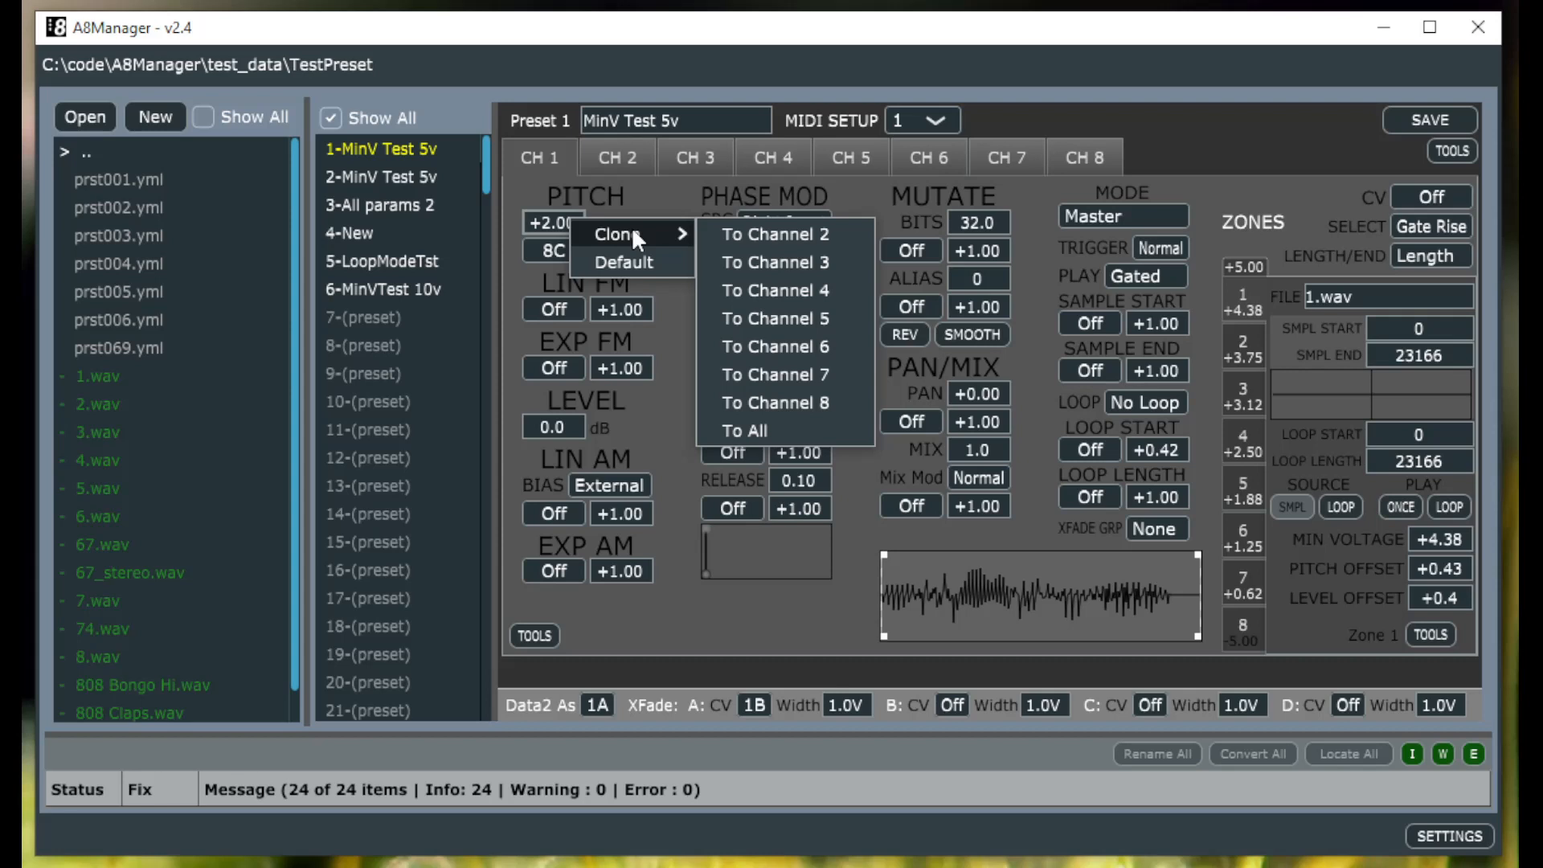
pyautogui.click(758, 232)
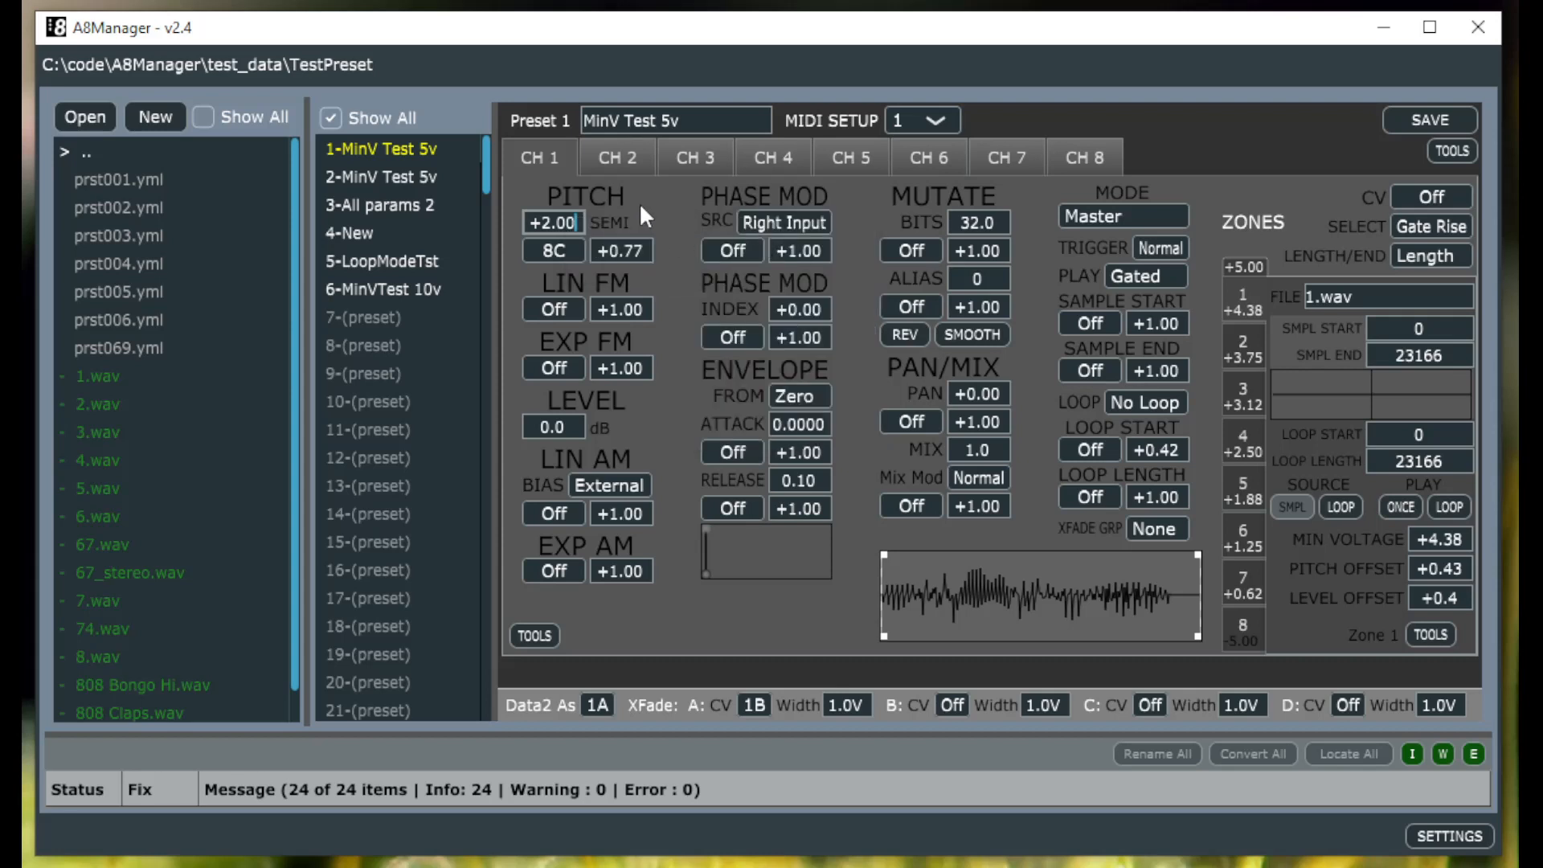
pyautogui.click(623, 157)
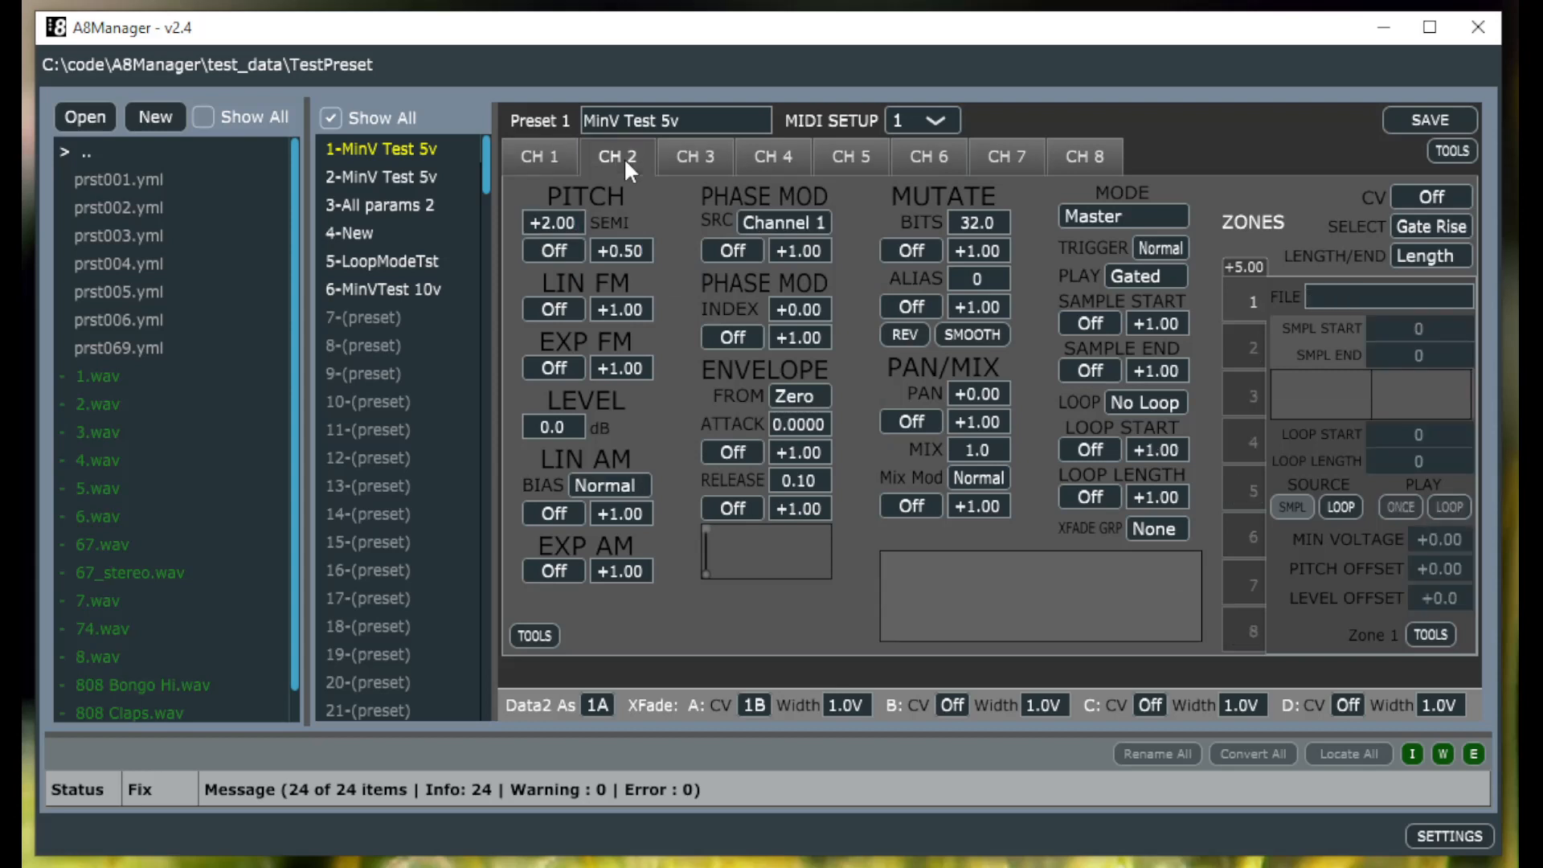
pyautogui.click(683, 153)
pyautogui.click(752, 158)
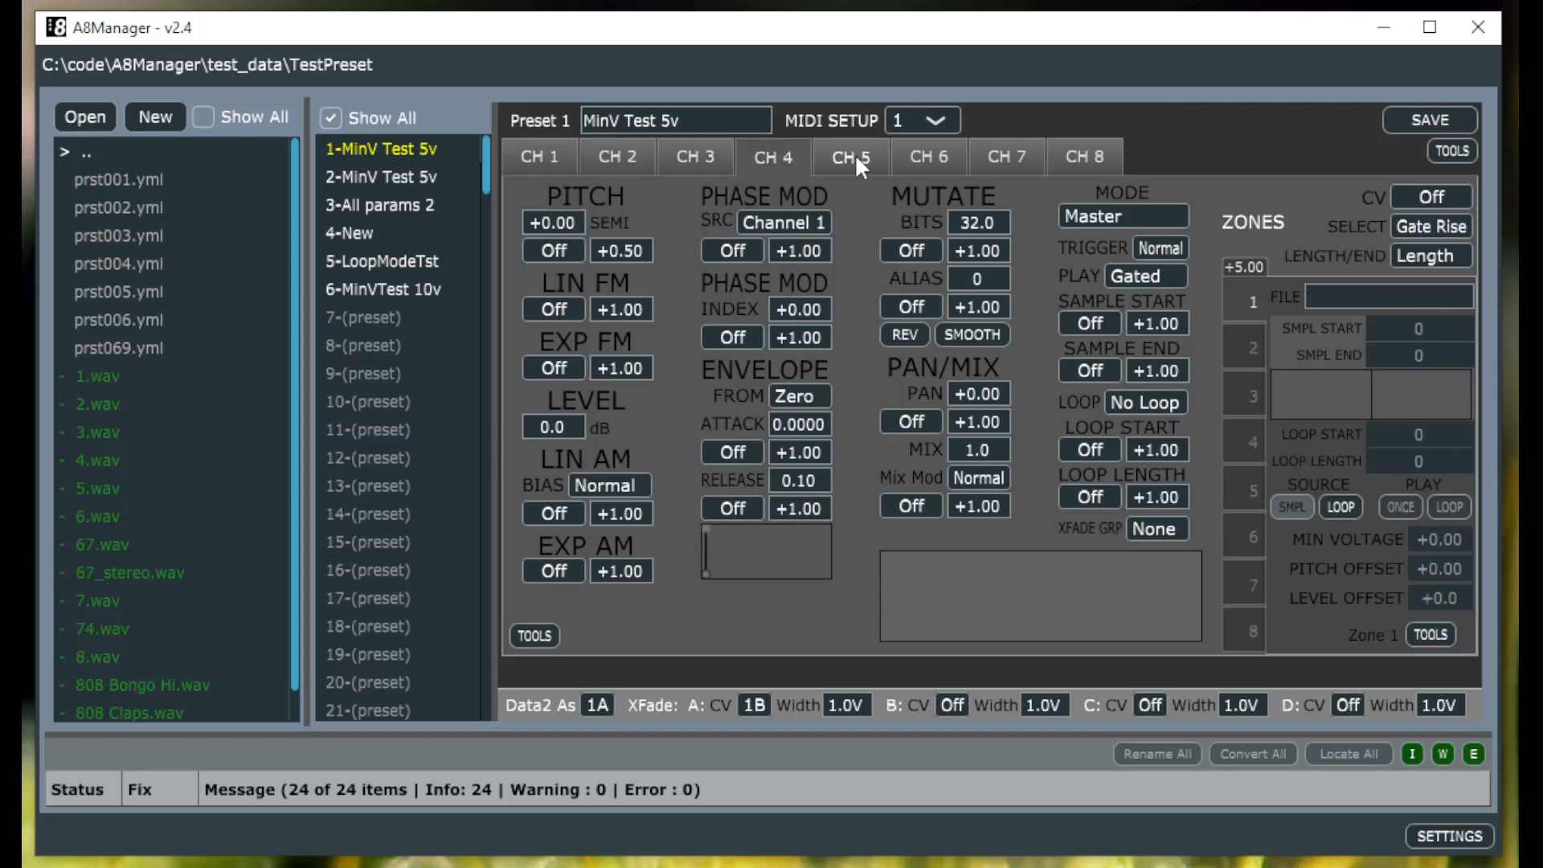
# - Clone channel 1's pitch value to all channels and check it on channels 3 through 8
pyautogui.click(557, 157)
pyautogui.rightClick(567, 216)
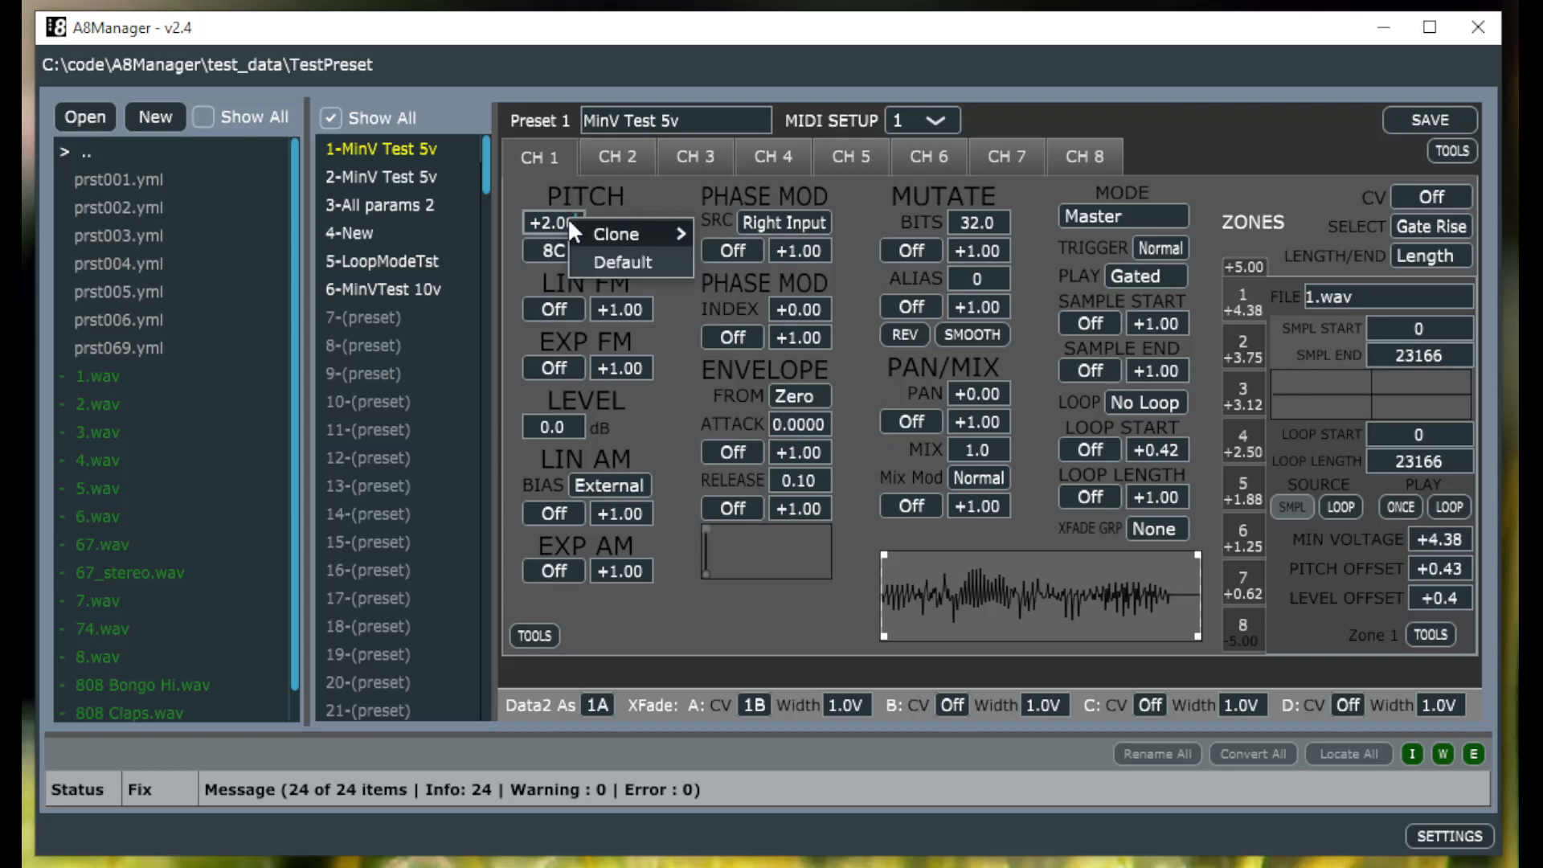
pyautogui.moveTo(603, 235)
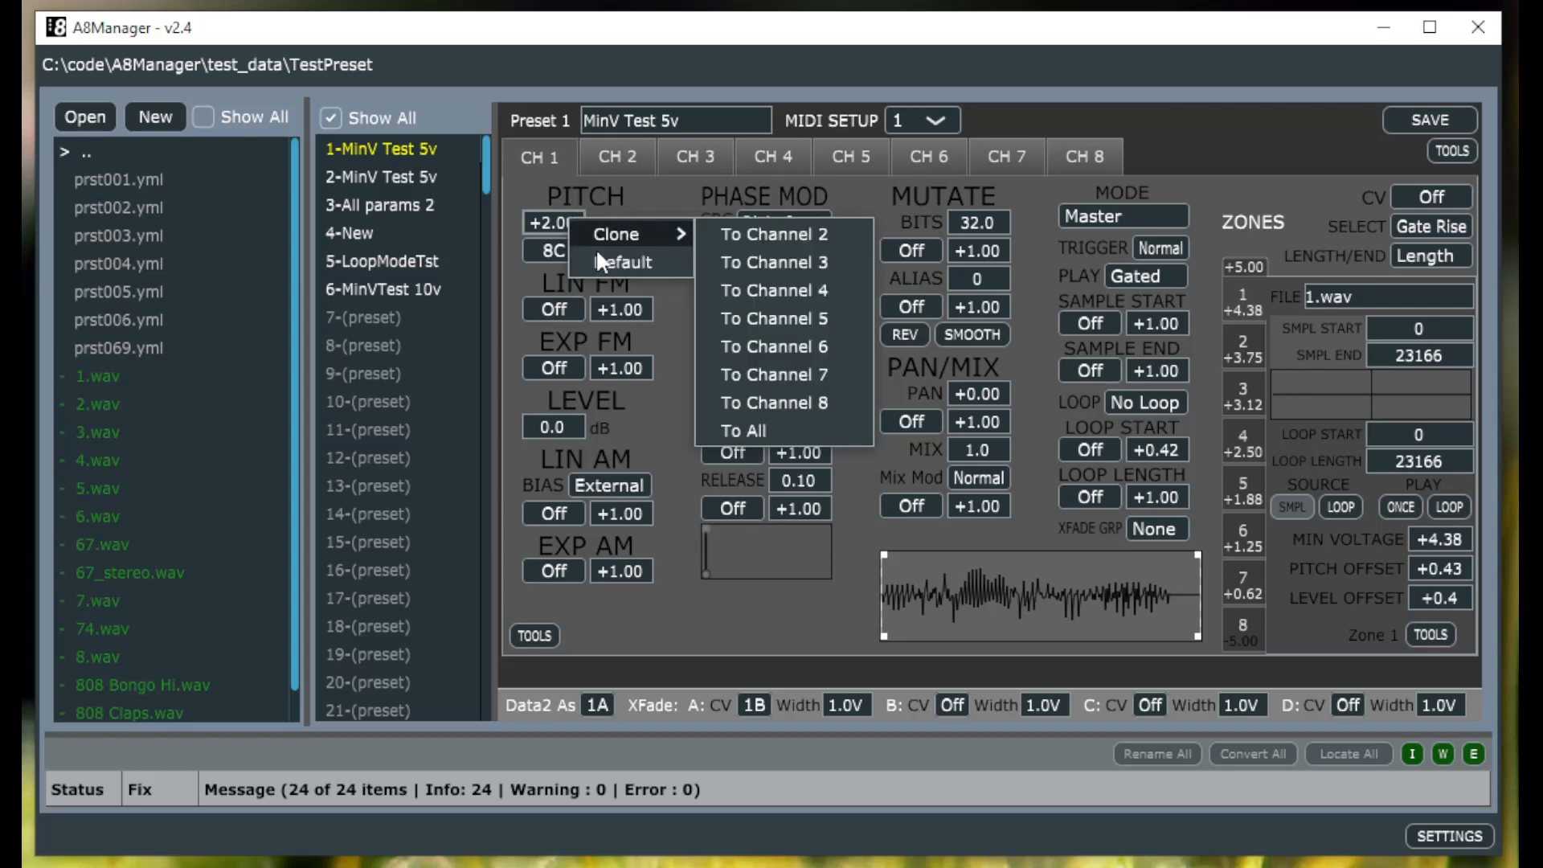
pyautogui.click(764, 427)
pyautogui.click(696, 159)
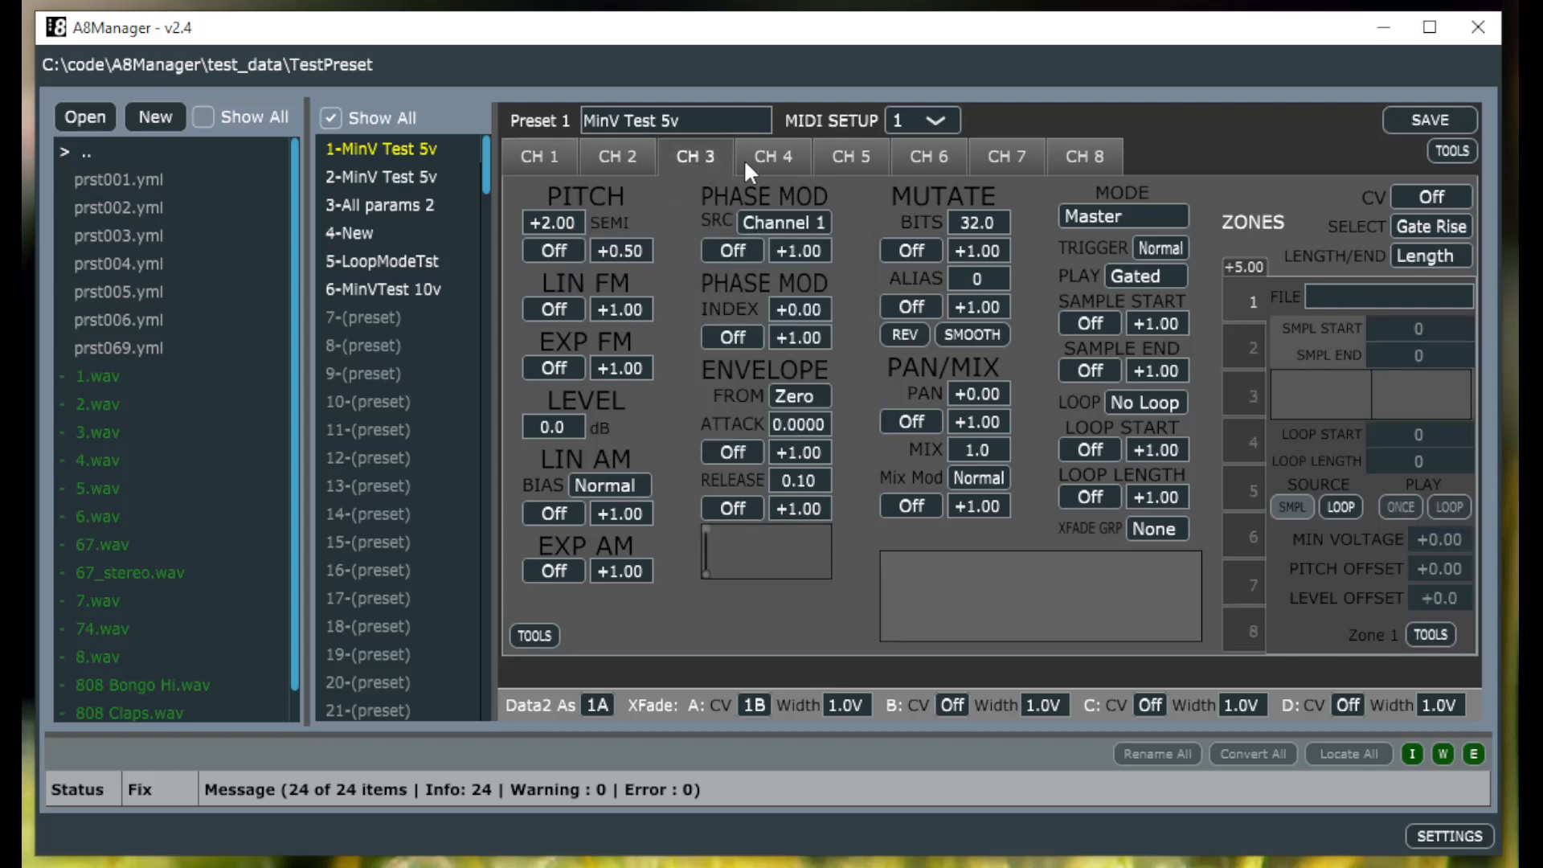
pyautogui.click(776, 157)
pyautogui.click(860, 153)
pyautogui.click(942, 152)
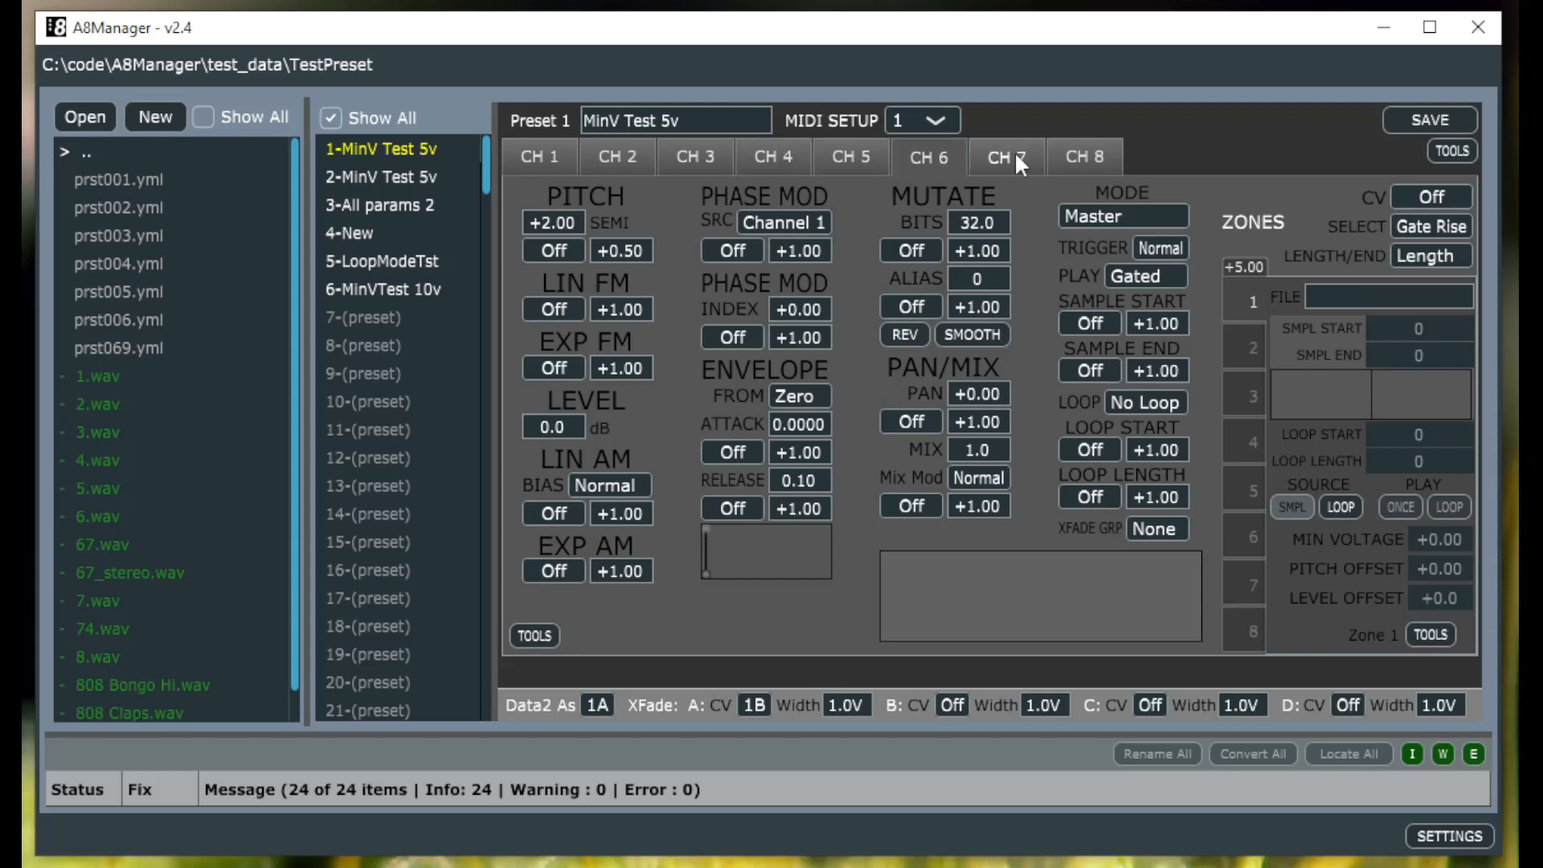
pyautogui.click(1014, 153)
pyautogui.click(1082, 152)
# - Clone channel 1's pitch modulation source, 8C, to channel 2 and check it there
pyautogui.click(541, 165)
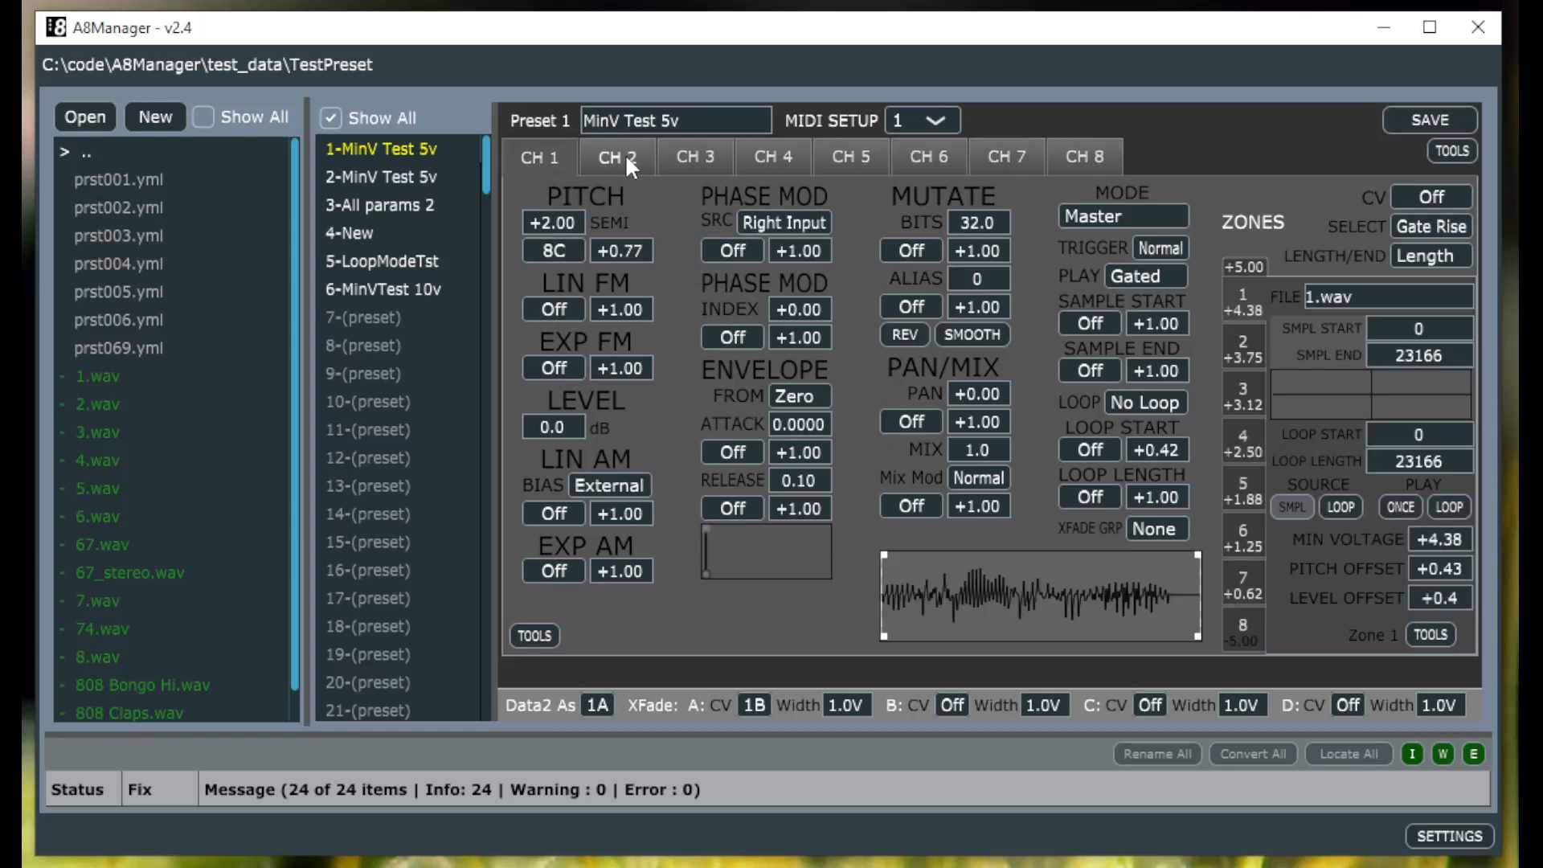
pyautogui.click(626, 153)
pyautogui.click(537, 152)
pyautogui.rightClick(566, 245)
pyautogui.moveTo(603, 259)
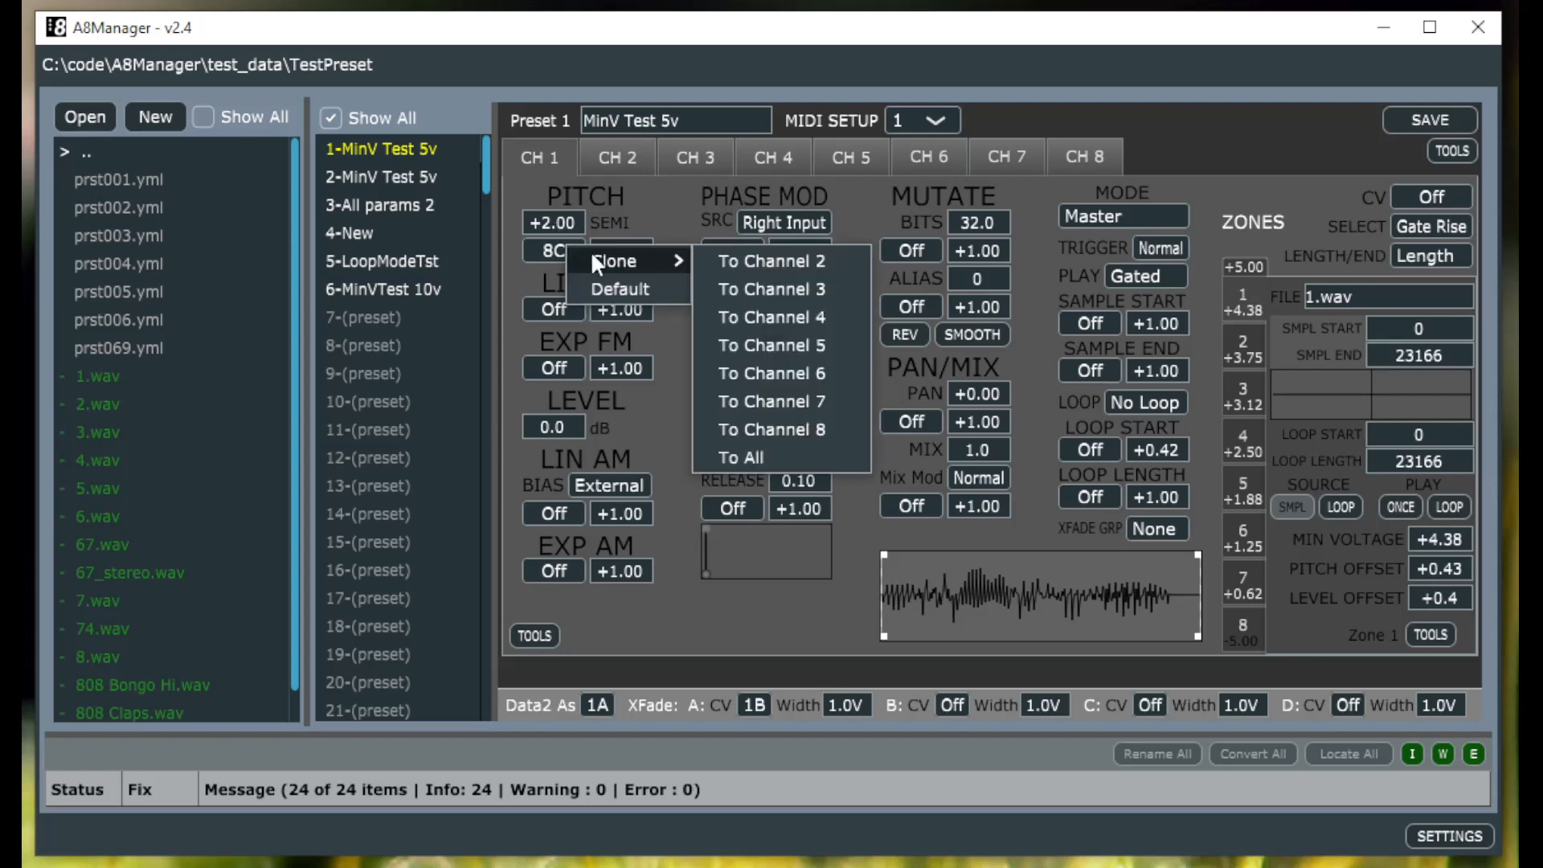
pyautogui.click(752, 269)
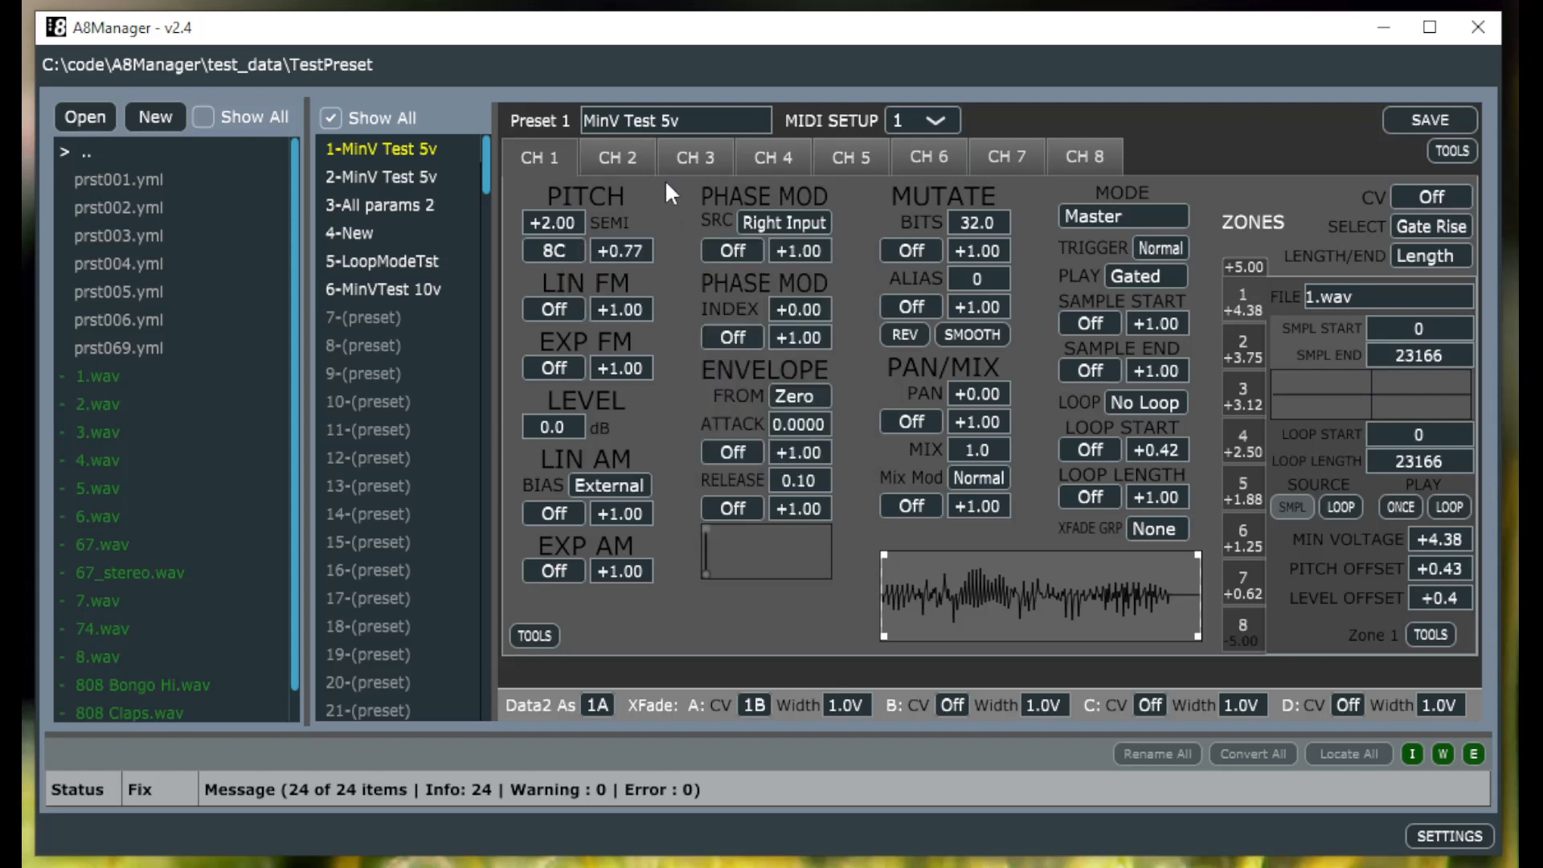
pyautogui.click(625, 154)
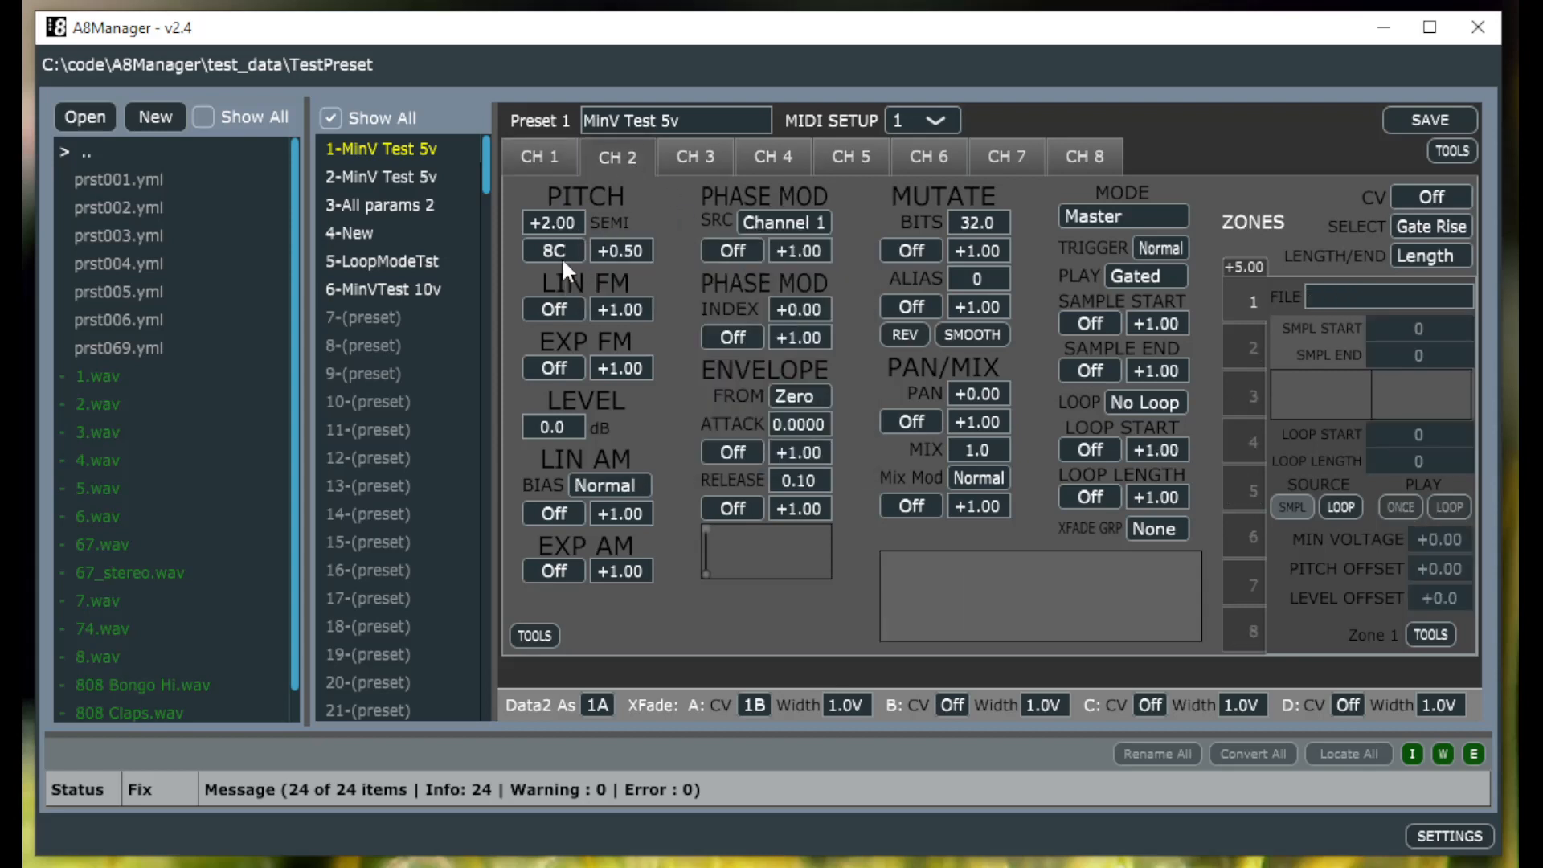
# - Clone channel 1's pitch modulation amount to channel 2 and check it there
pyautogui.click(548, 154)
pyautogui.rightClick(636, 251)
pyautogui.moveTo(659, 267)
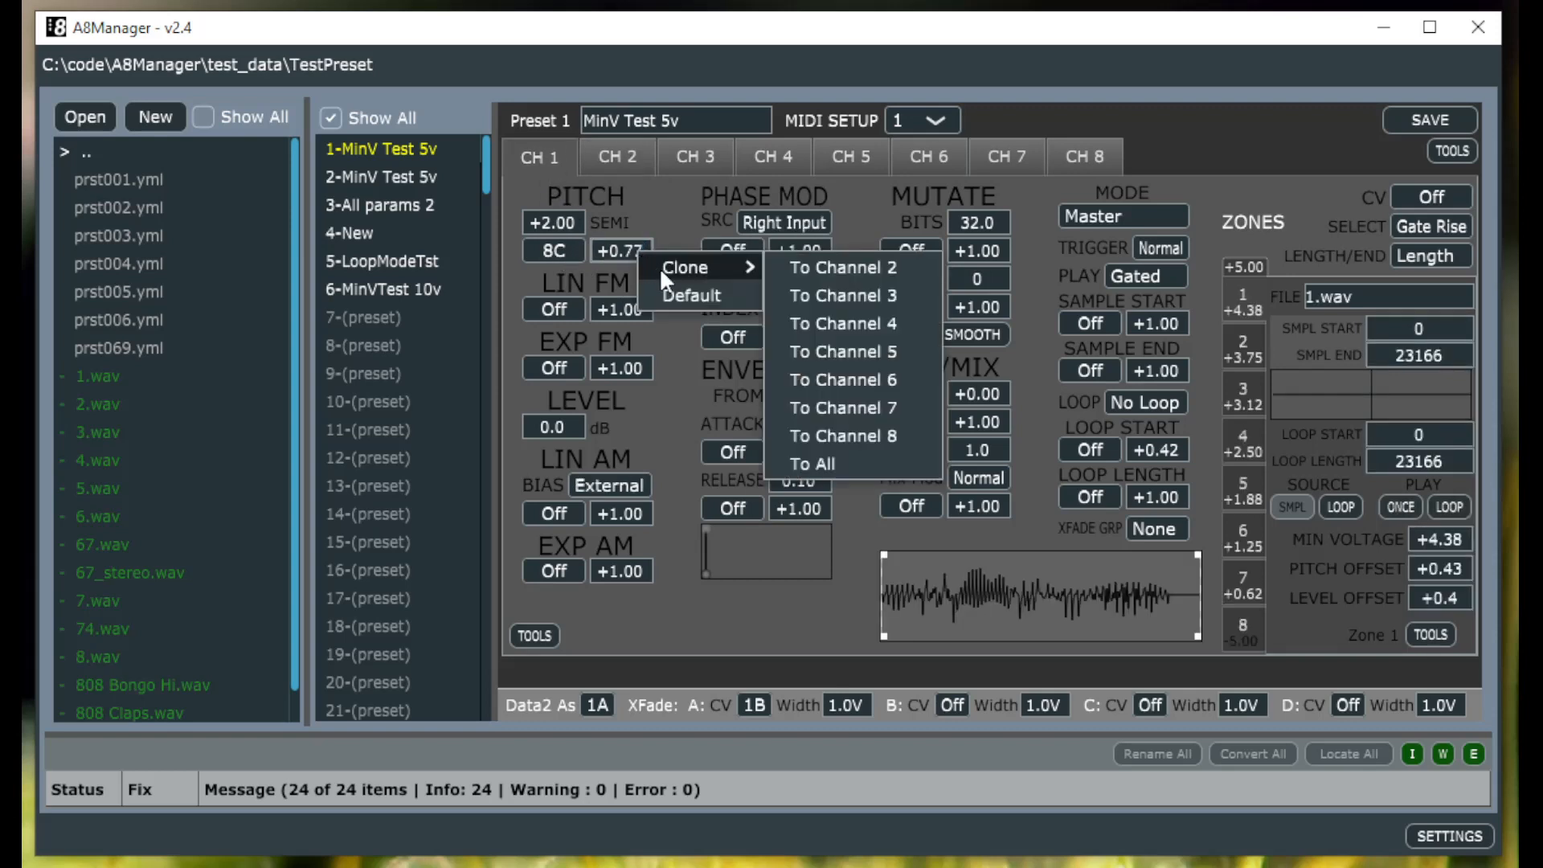
pyautogui.click(804, 265)
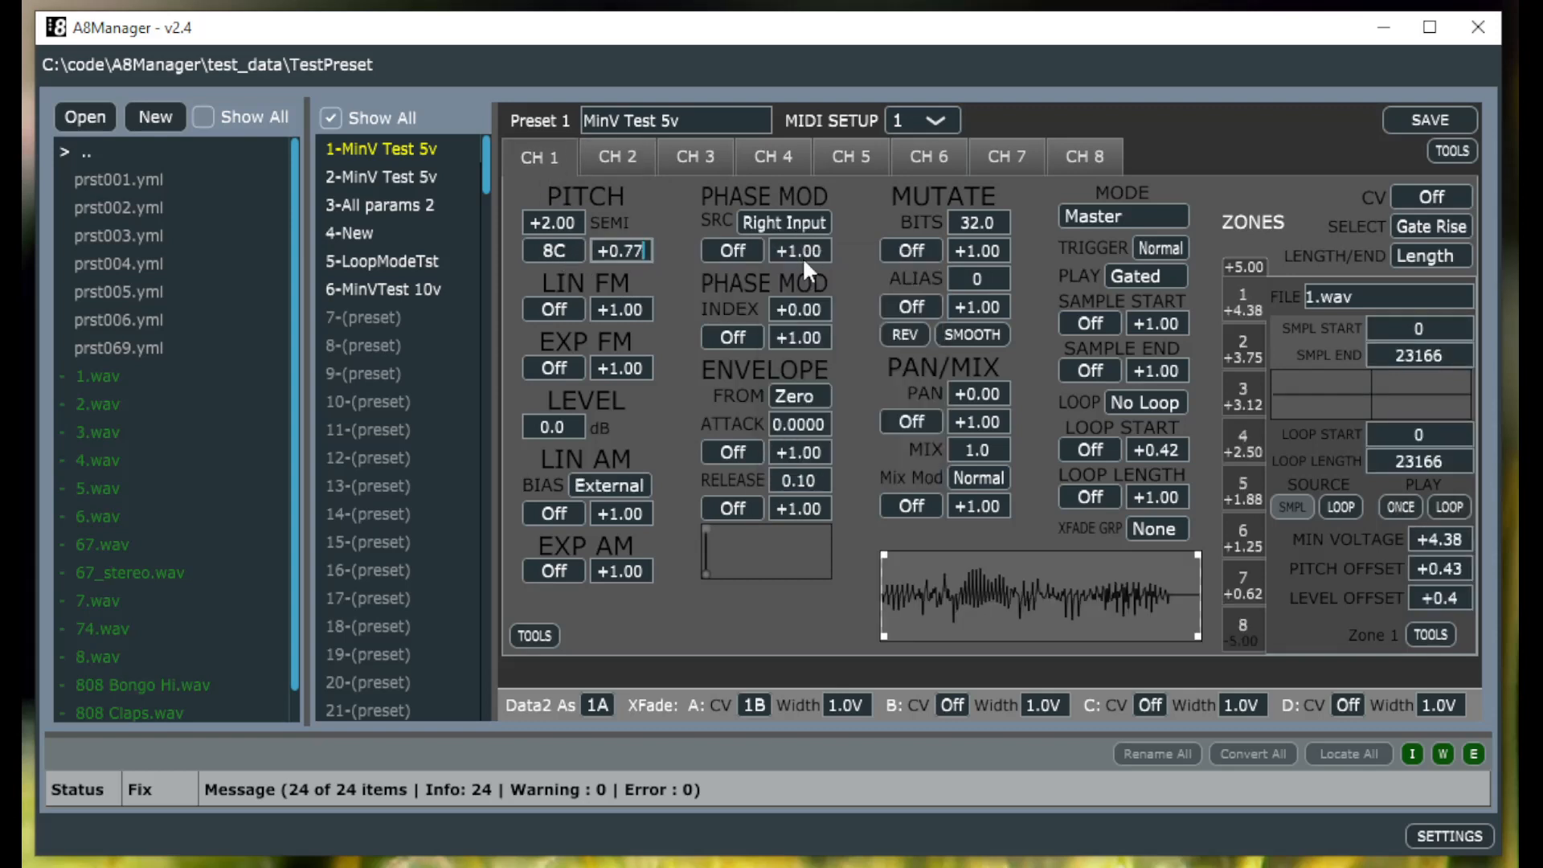
pyautogui.click(604, 154)
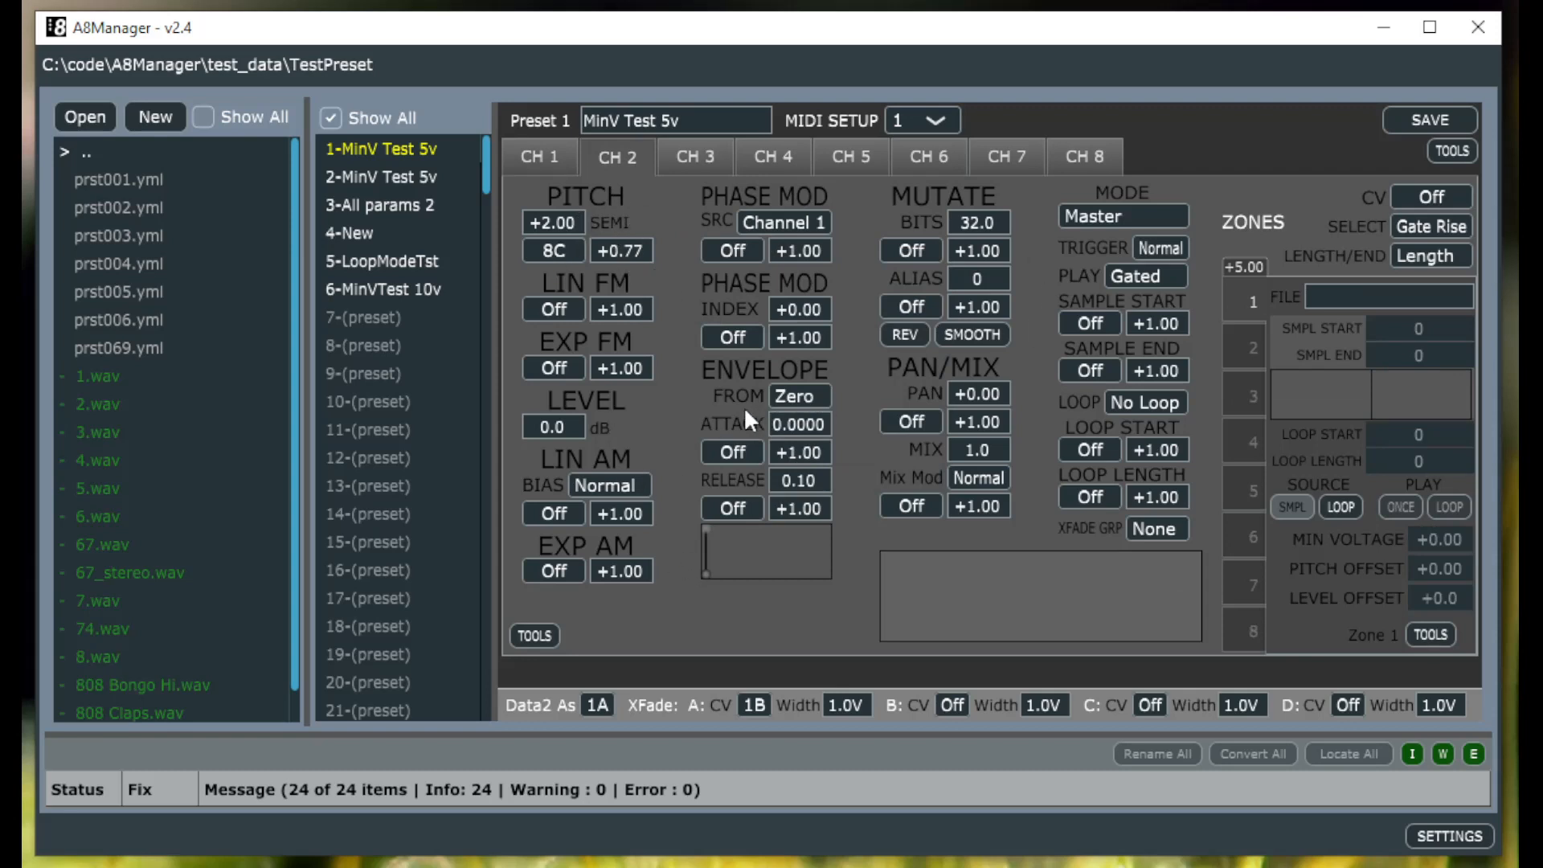
# - Balance the minimum voltages of channel 1's zones across a 10V range
pyautogui.click(530, 161)
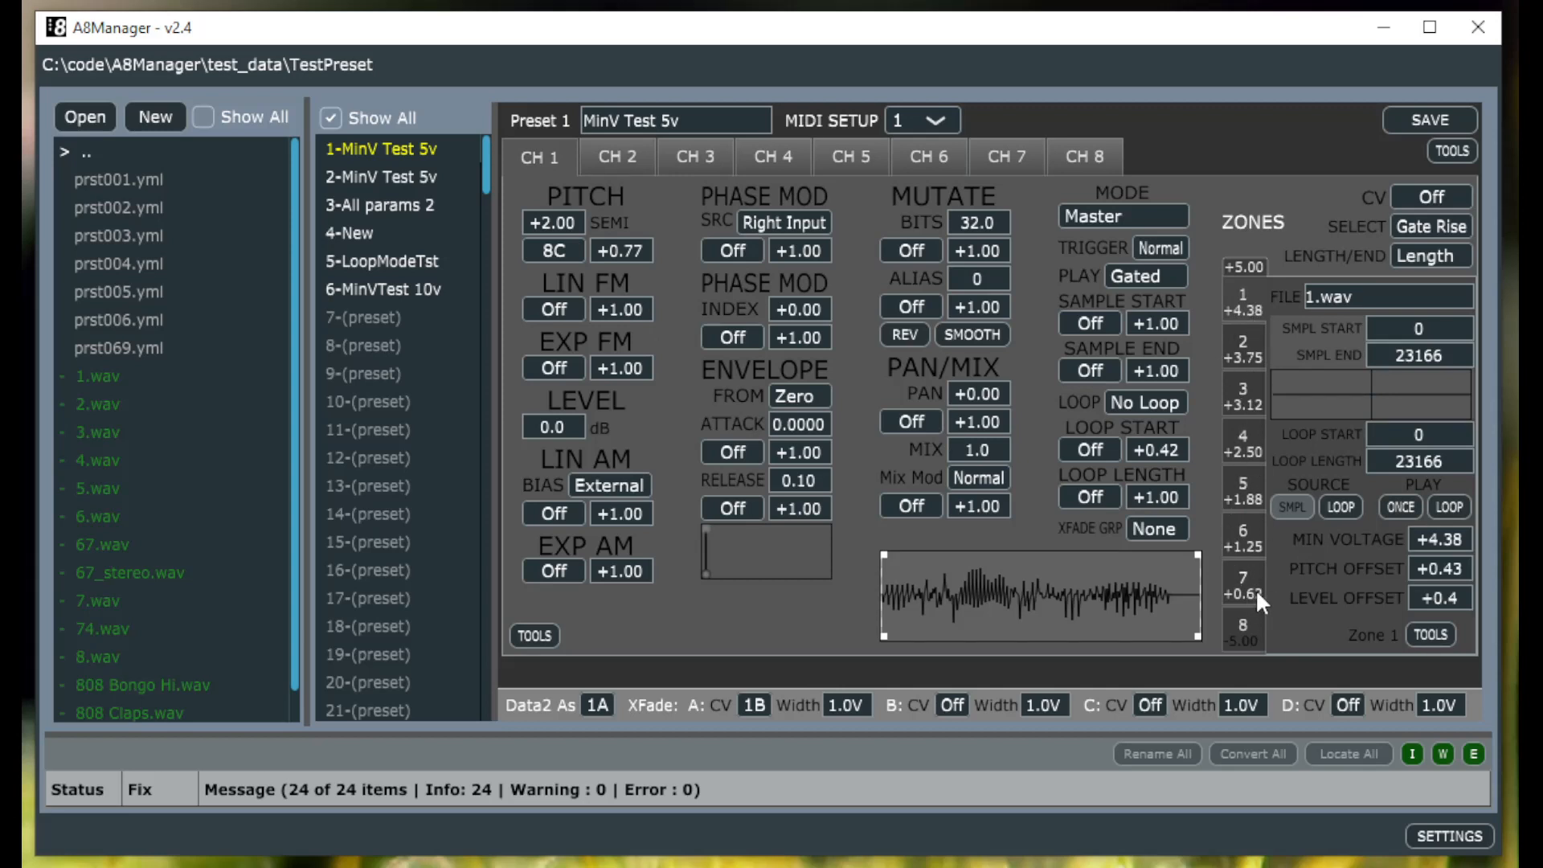
pyautogui.click(1416, 635)
pyautogui.moveTo(1382, 651)
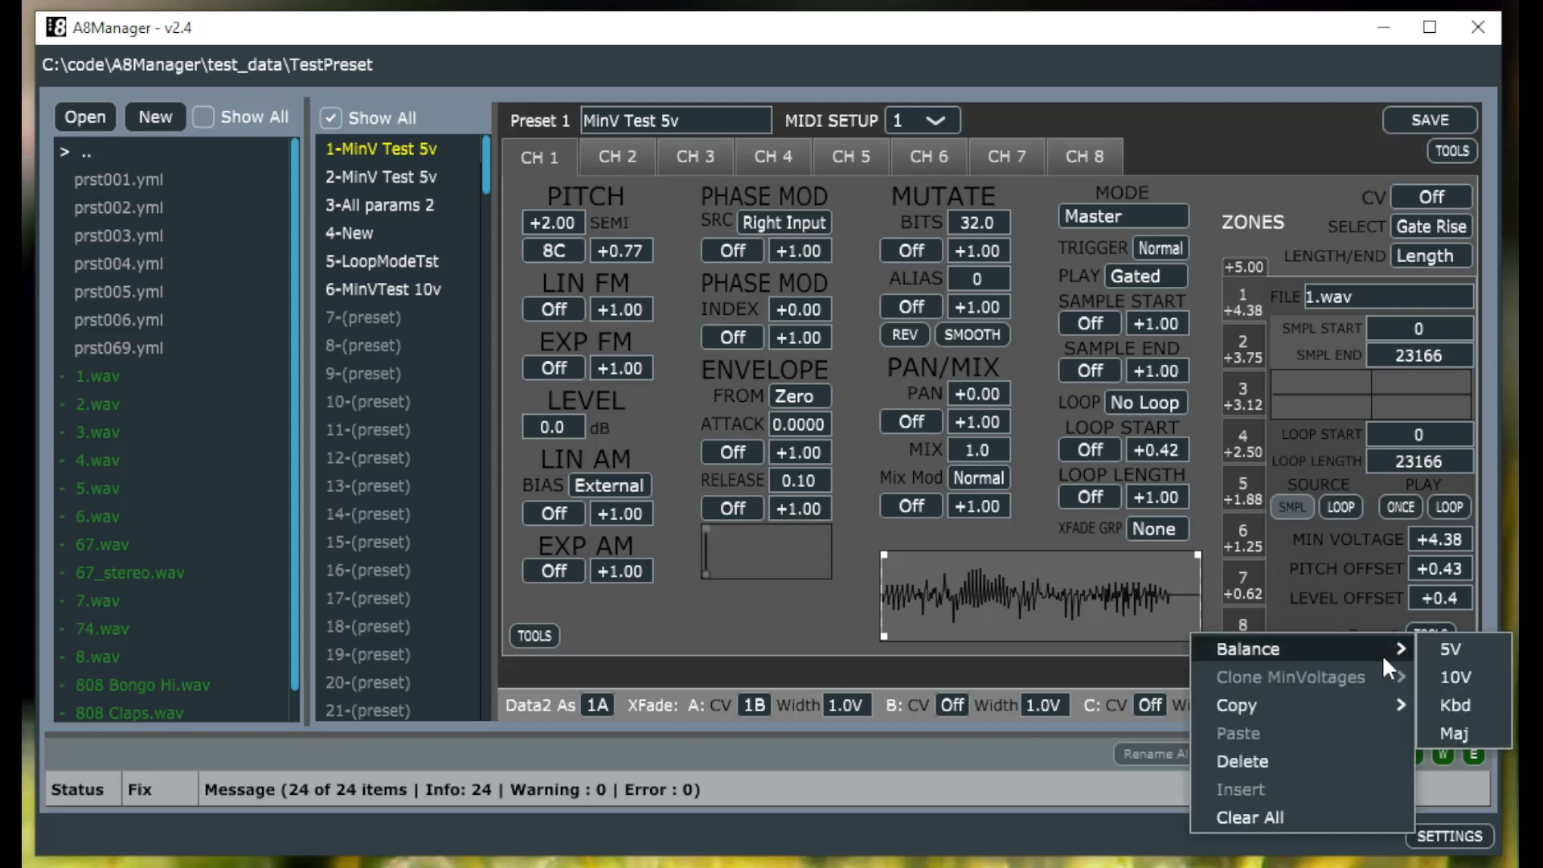
pyautogui.click(1455, 678)
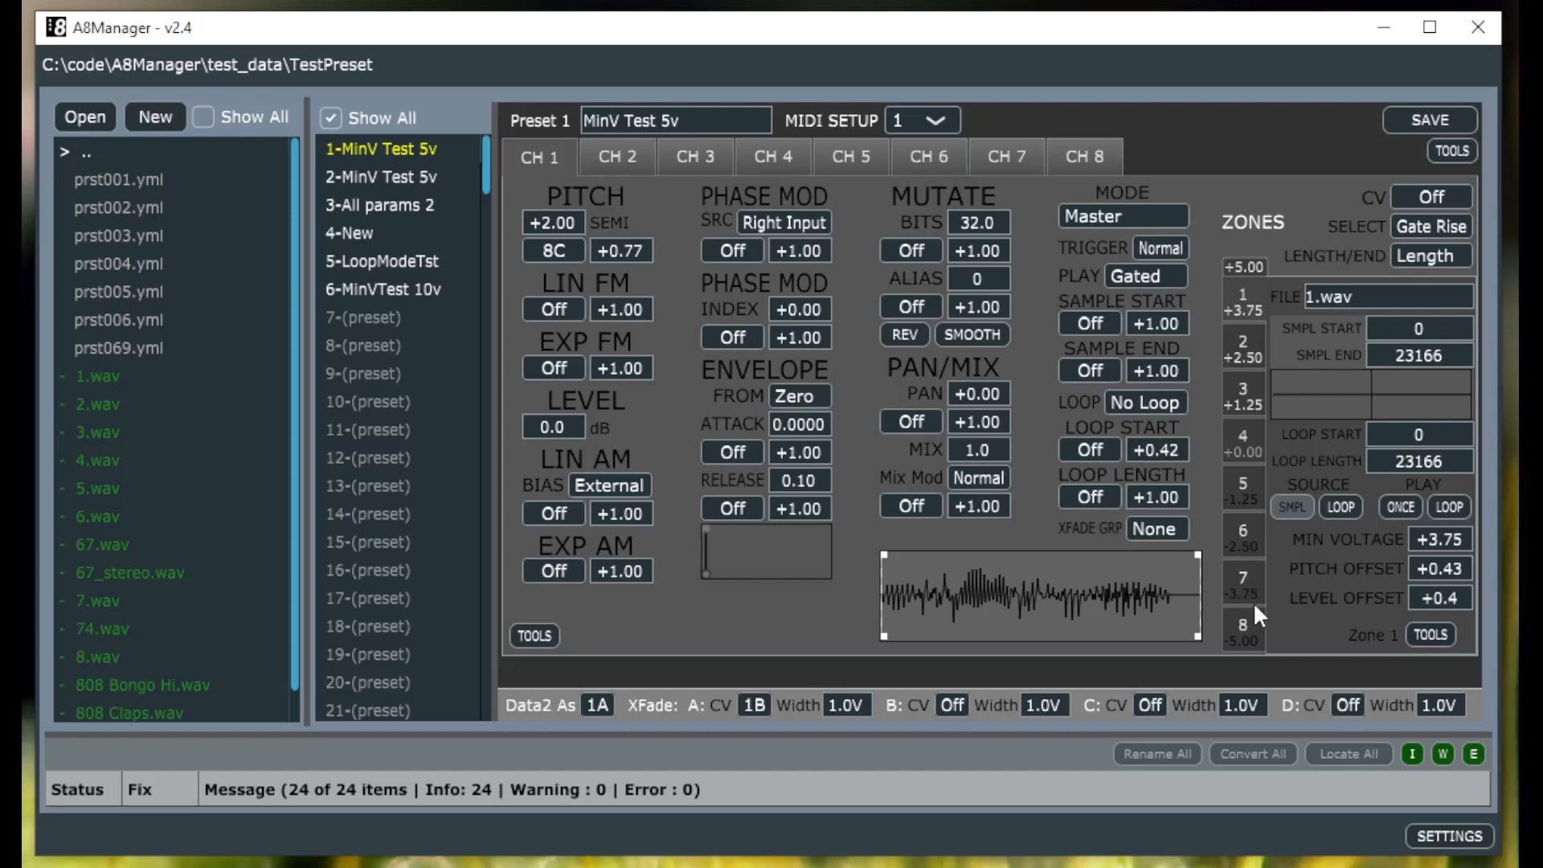
pyautogui.click(1429, 633)
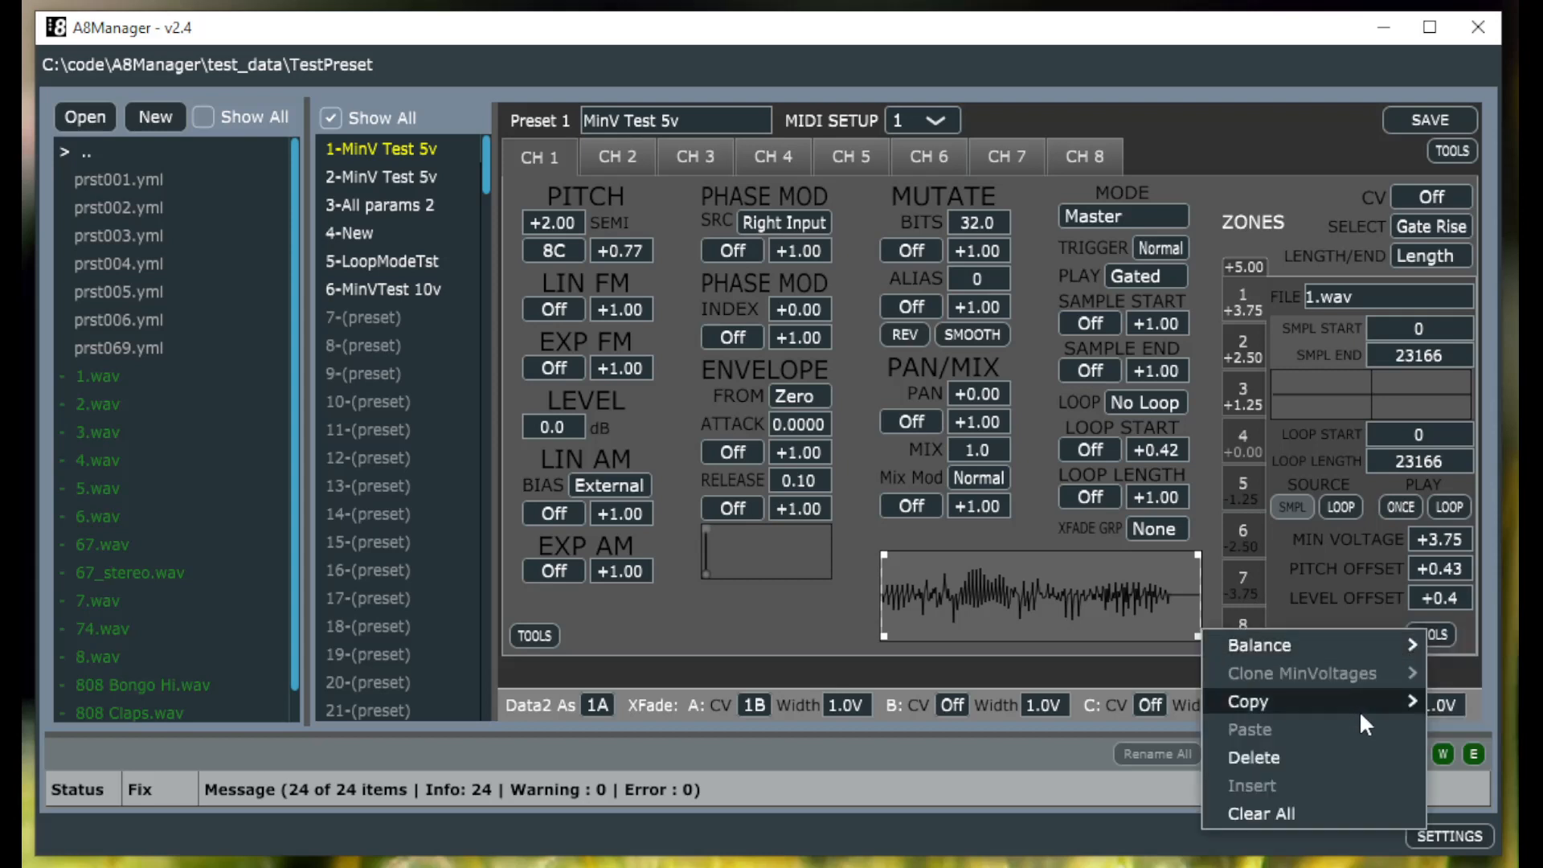
pyautogui.moveTo(1275, 701)
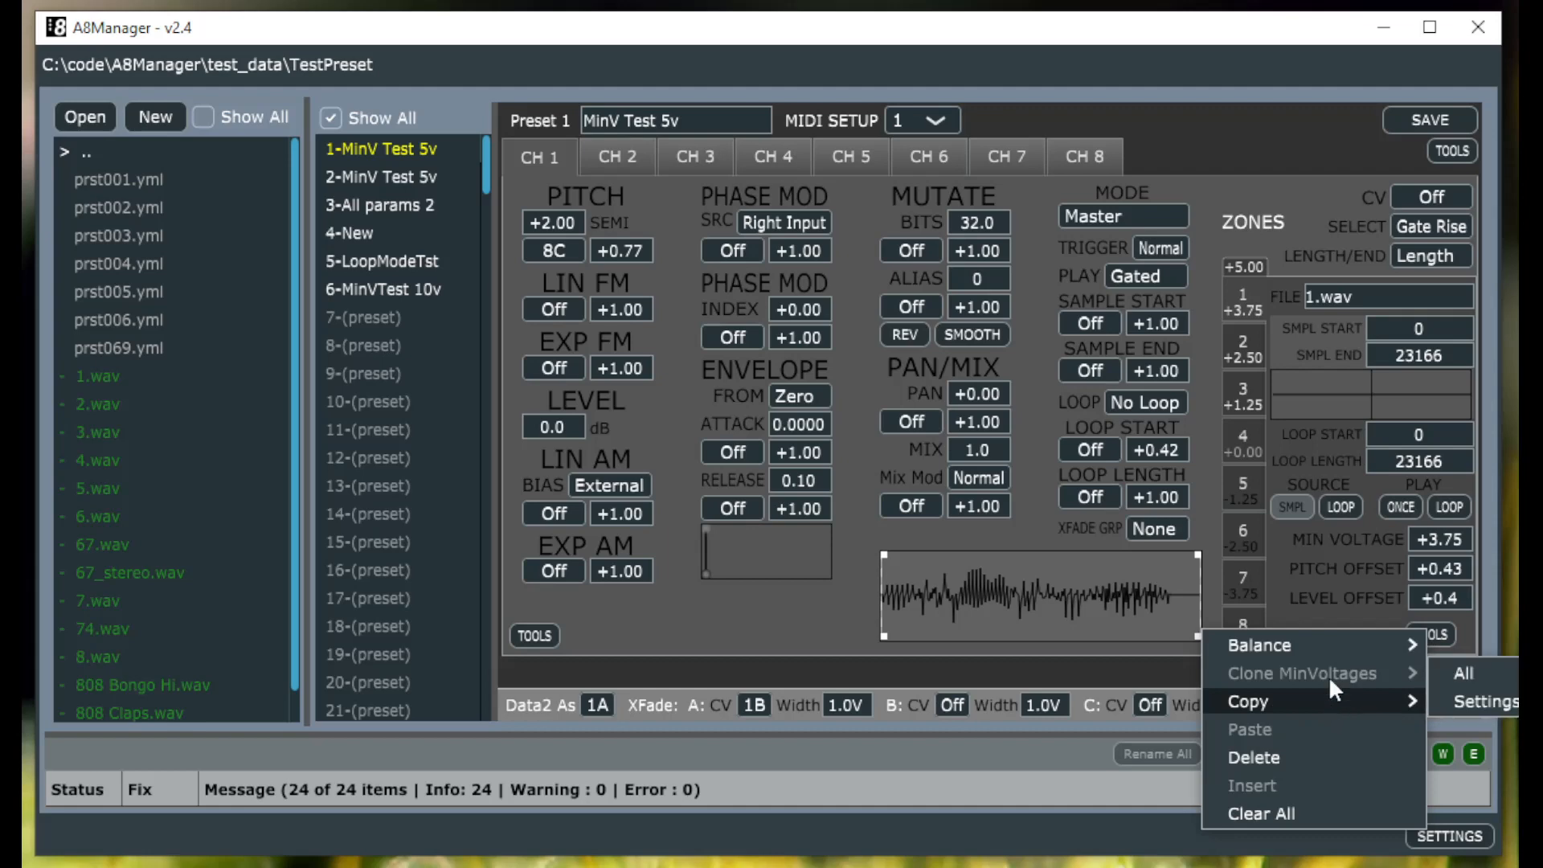
pyautogui.click(1362, 291)
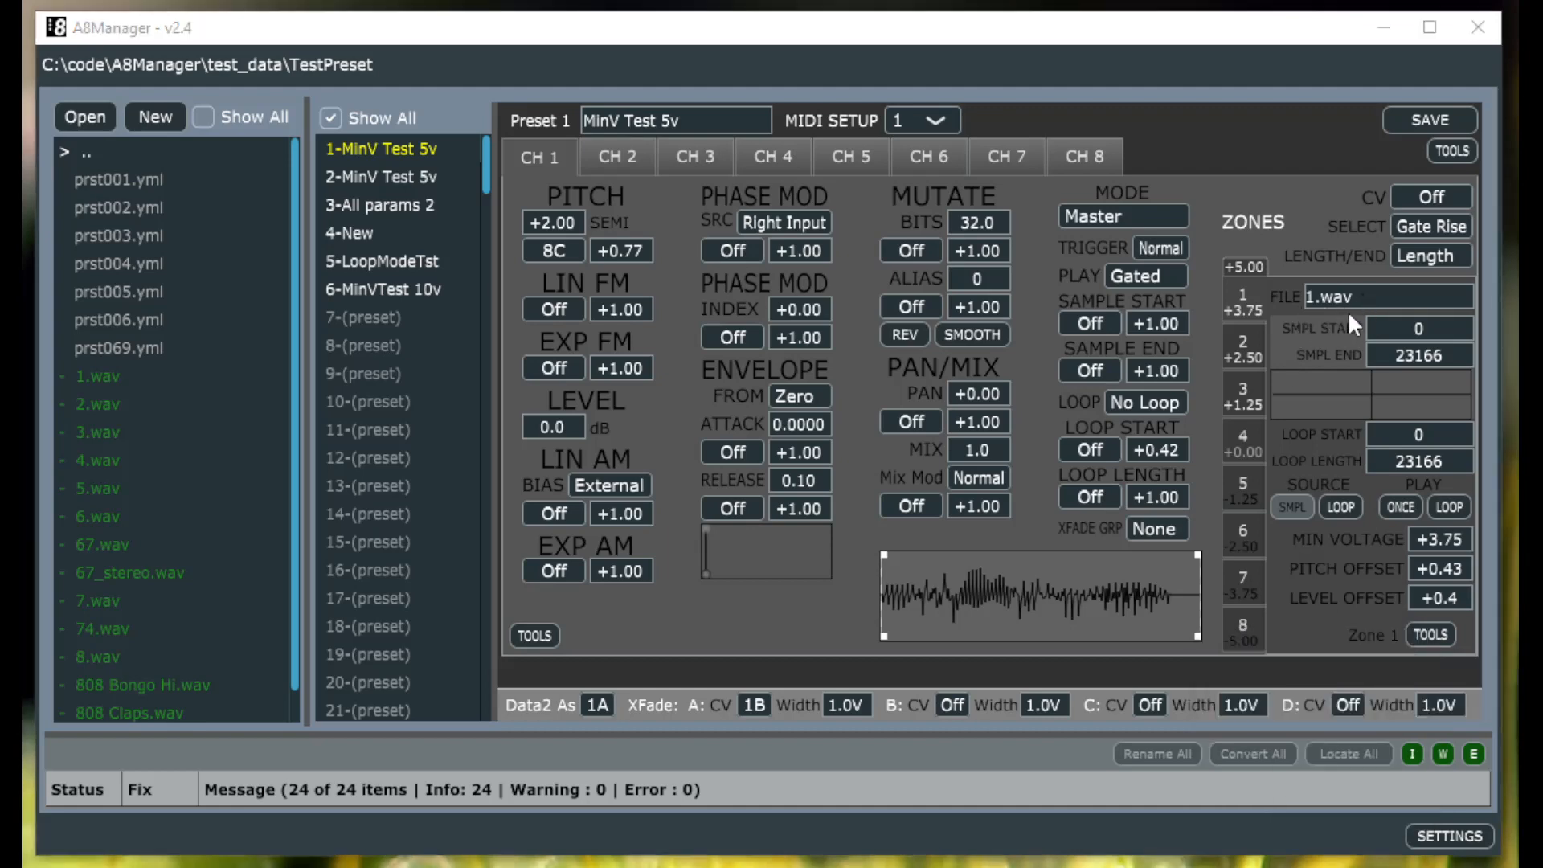
pyautogui.click(1343, 297)
pyautogui.click(1153, 682)
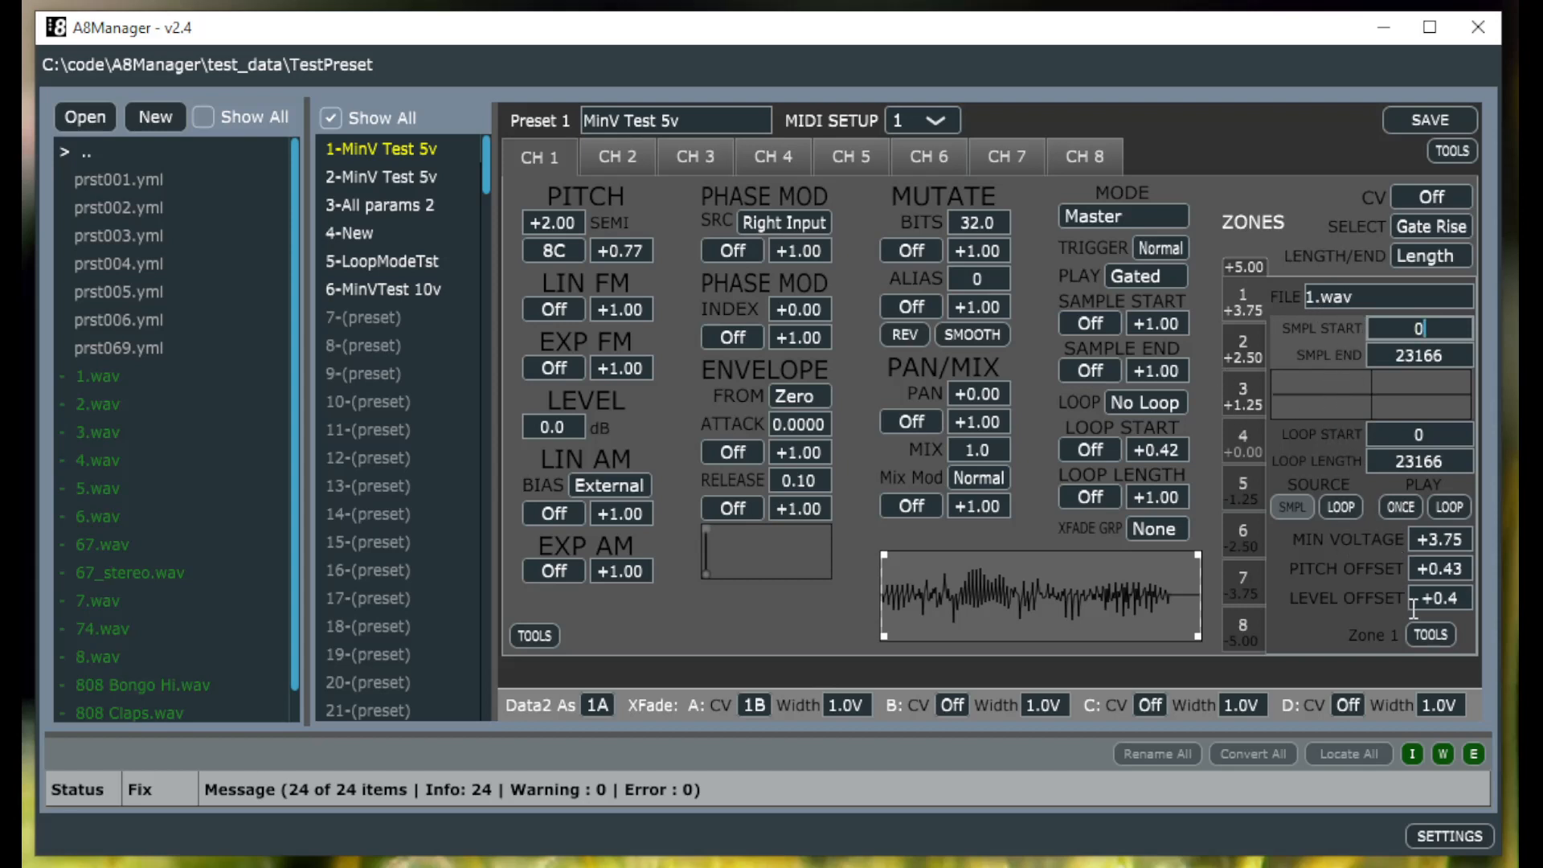
# - Copy everything from channel 1's zone 1, including sample and settings, and paste it into zone 2
pyautogui.click(1429, 634)
pyautogui.moveTo(1355, 696)
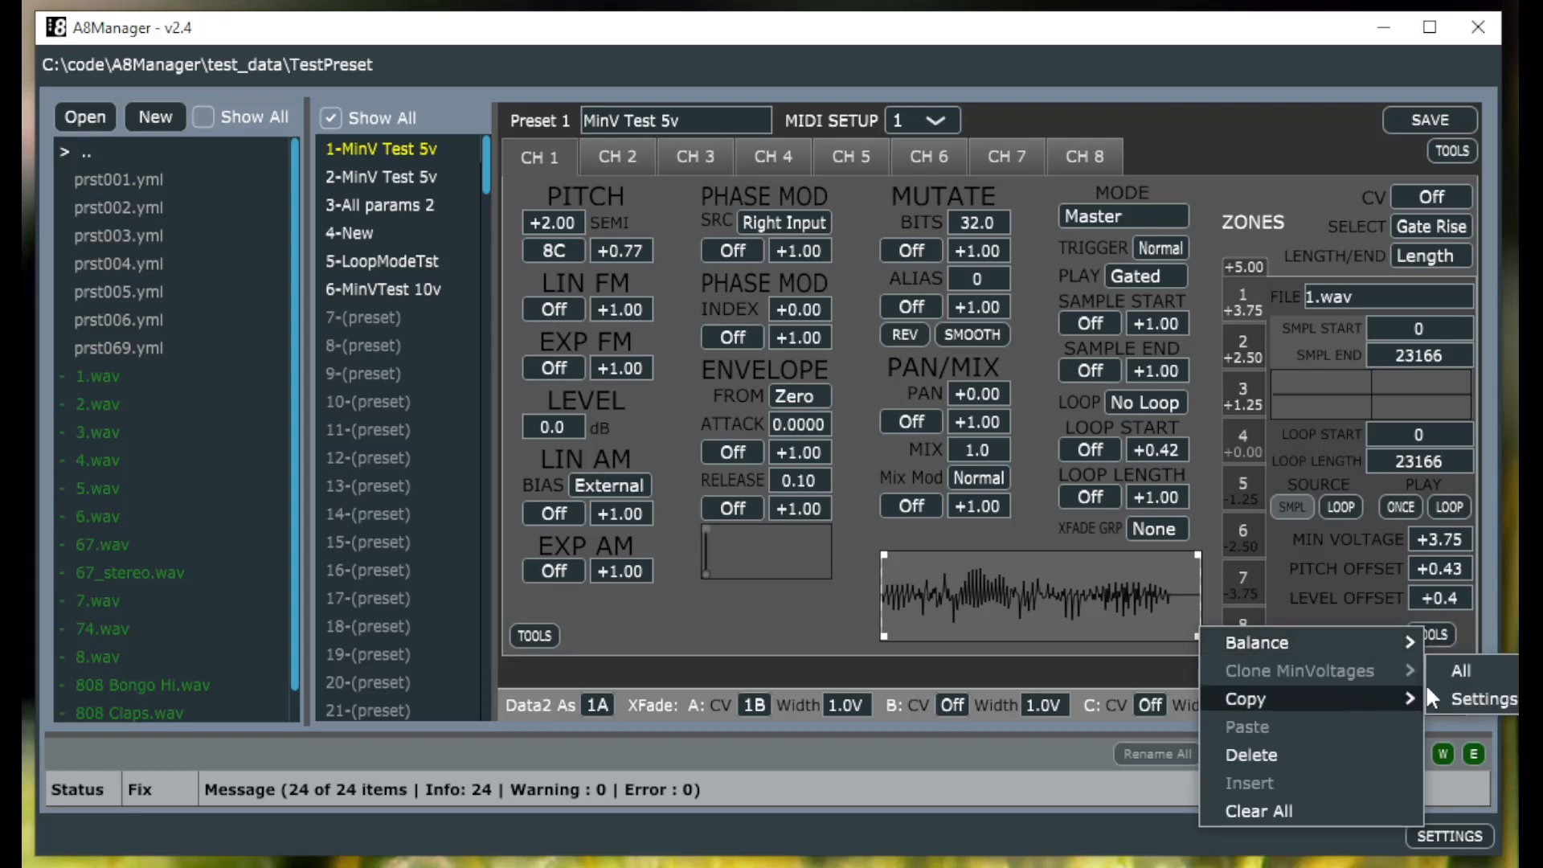
pyautogui.click(1445, 663)
pyautogui.click(1241, 336)
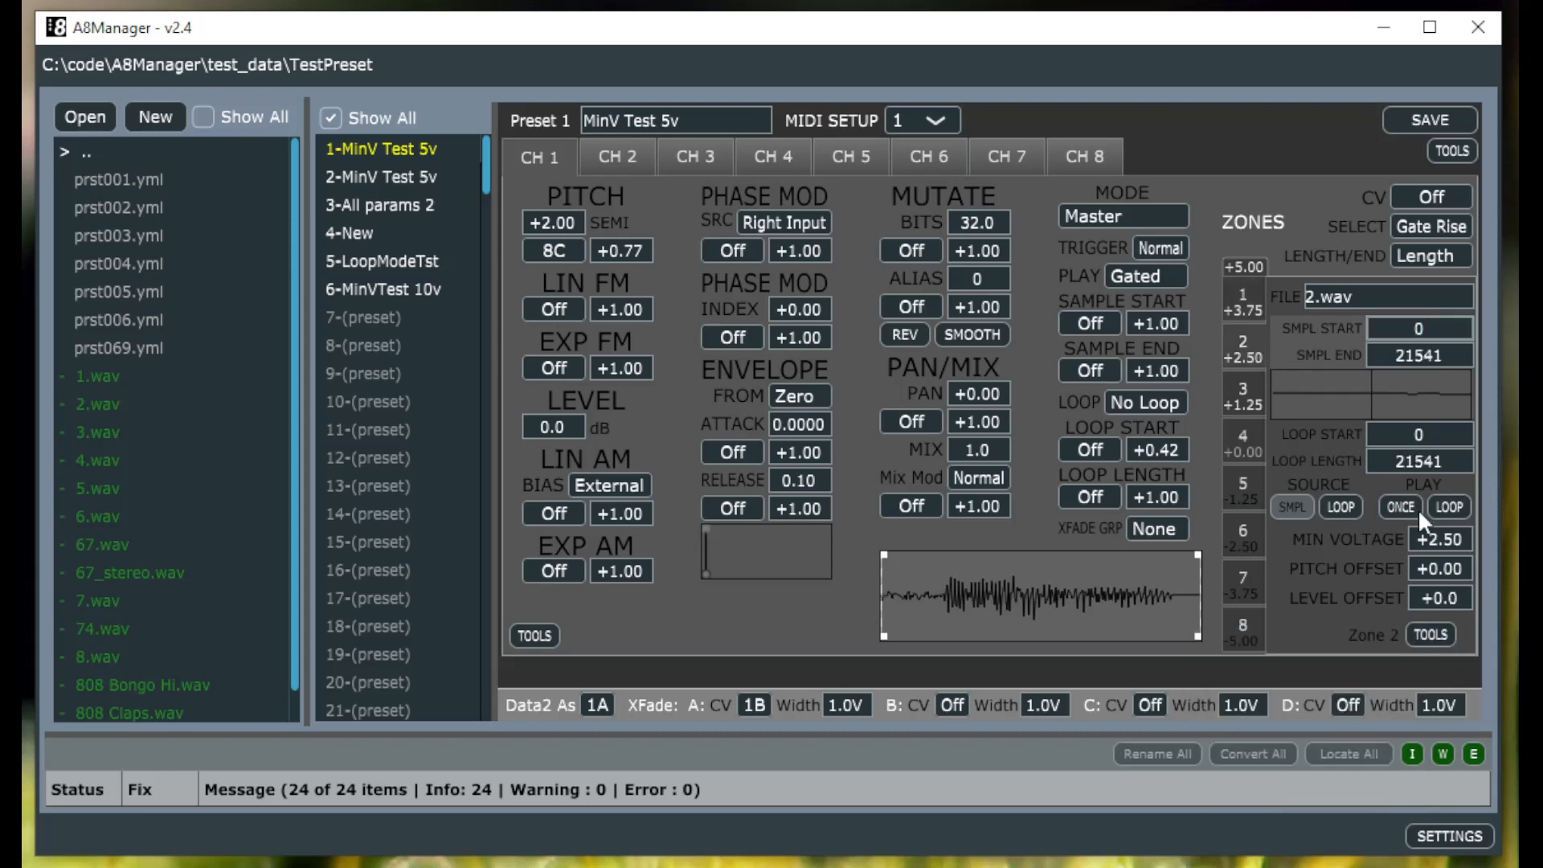
pyautogui.click(1427, 633)
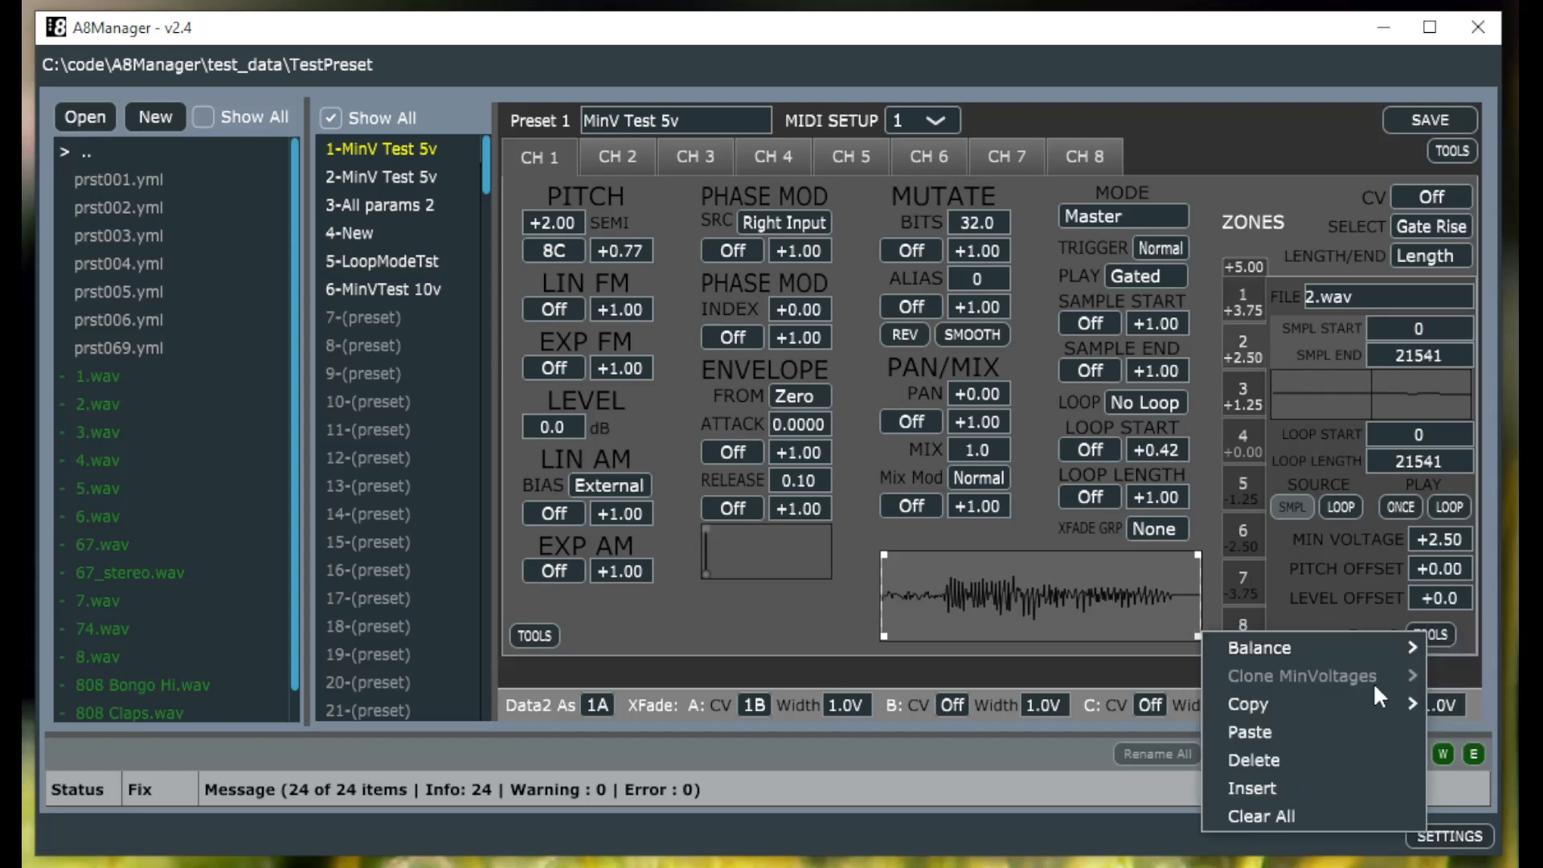
pyautogui.click(1366, 725)
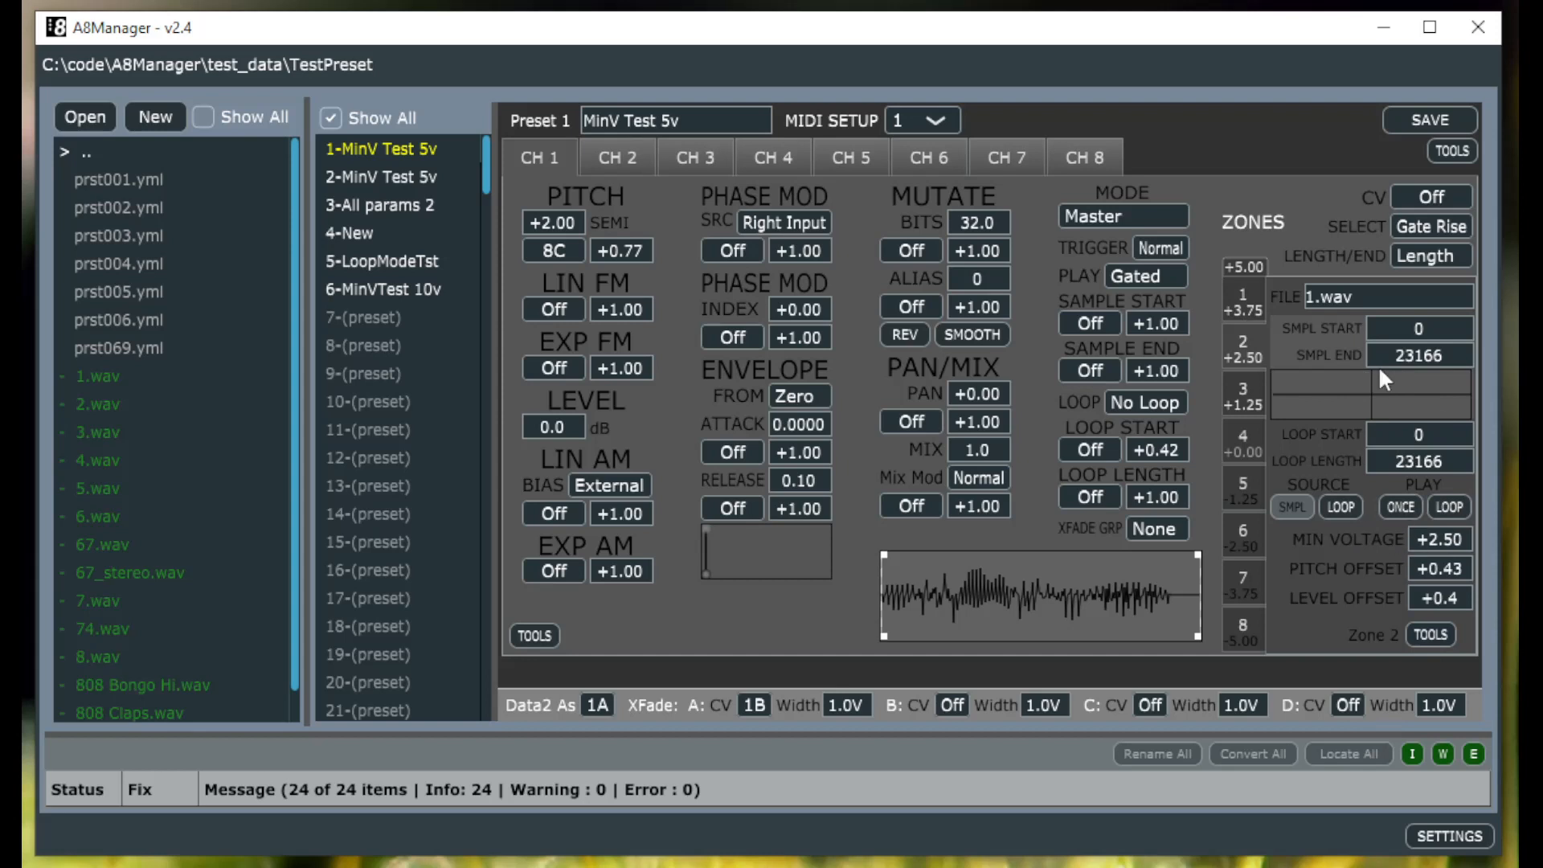
# - Copy only the settings from channel 1's zone 1 and paste them into zone 3
pyautogui.click(1249, 304)
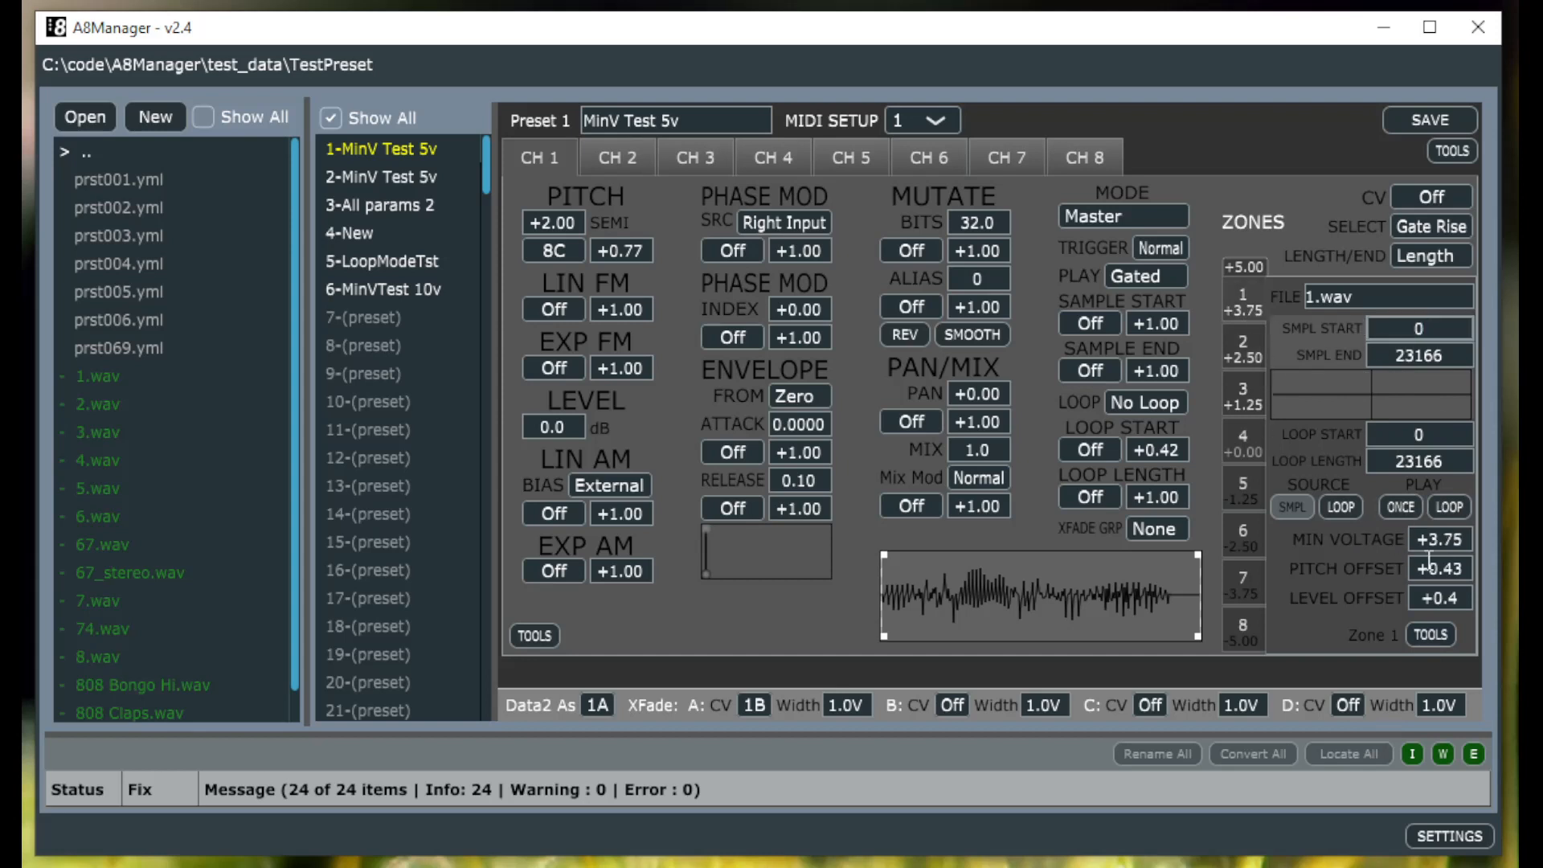
pyautogui.click(1440, 635)
pyautogui.moveTo(1391, 705)
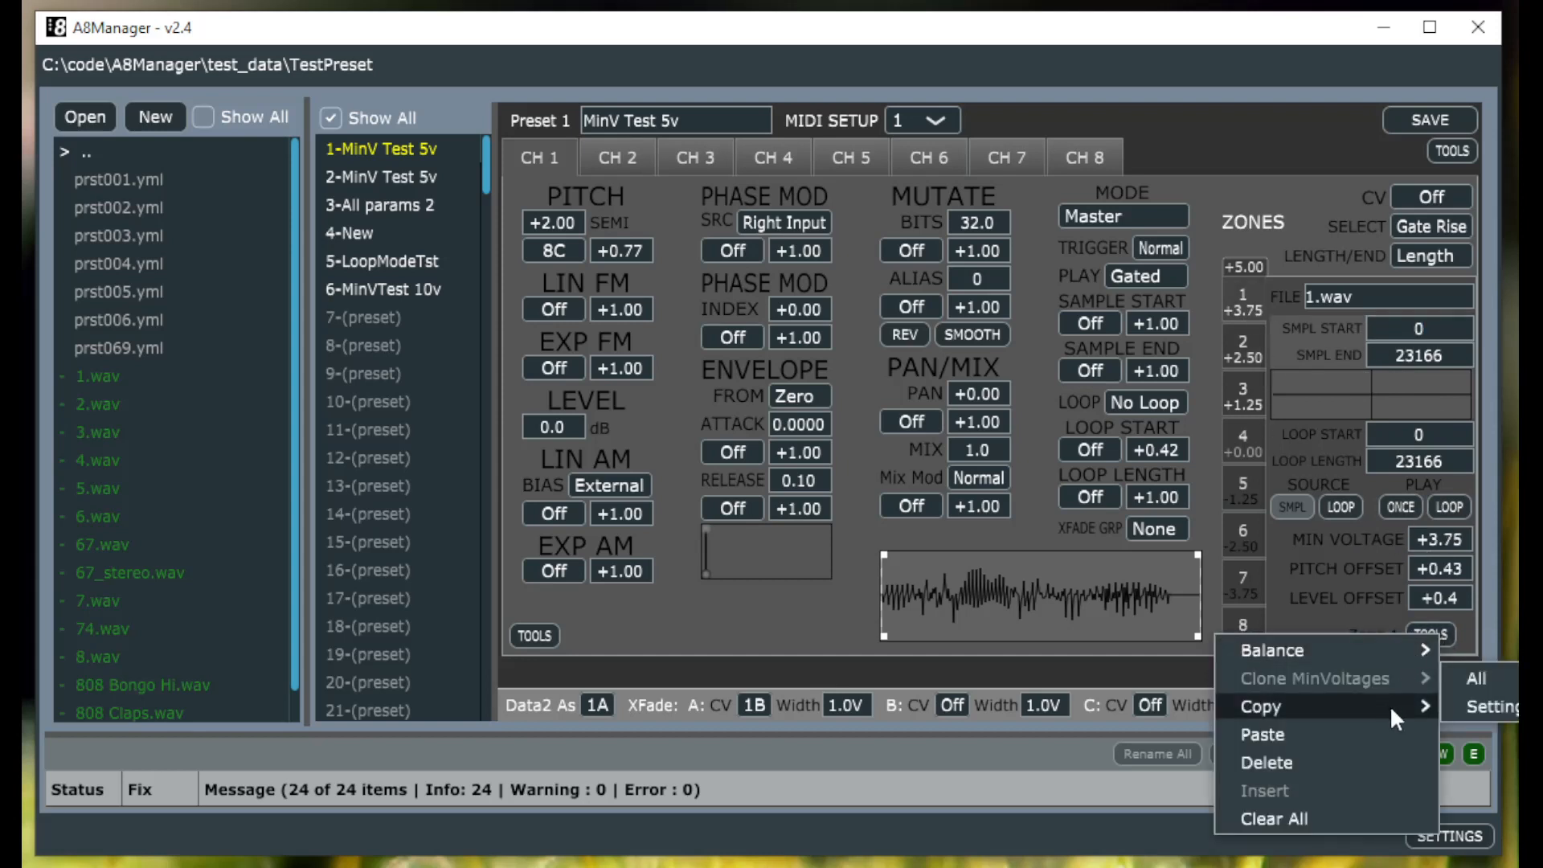
pyautogui.click(1467, 706)
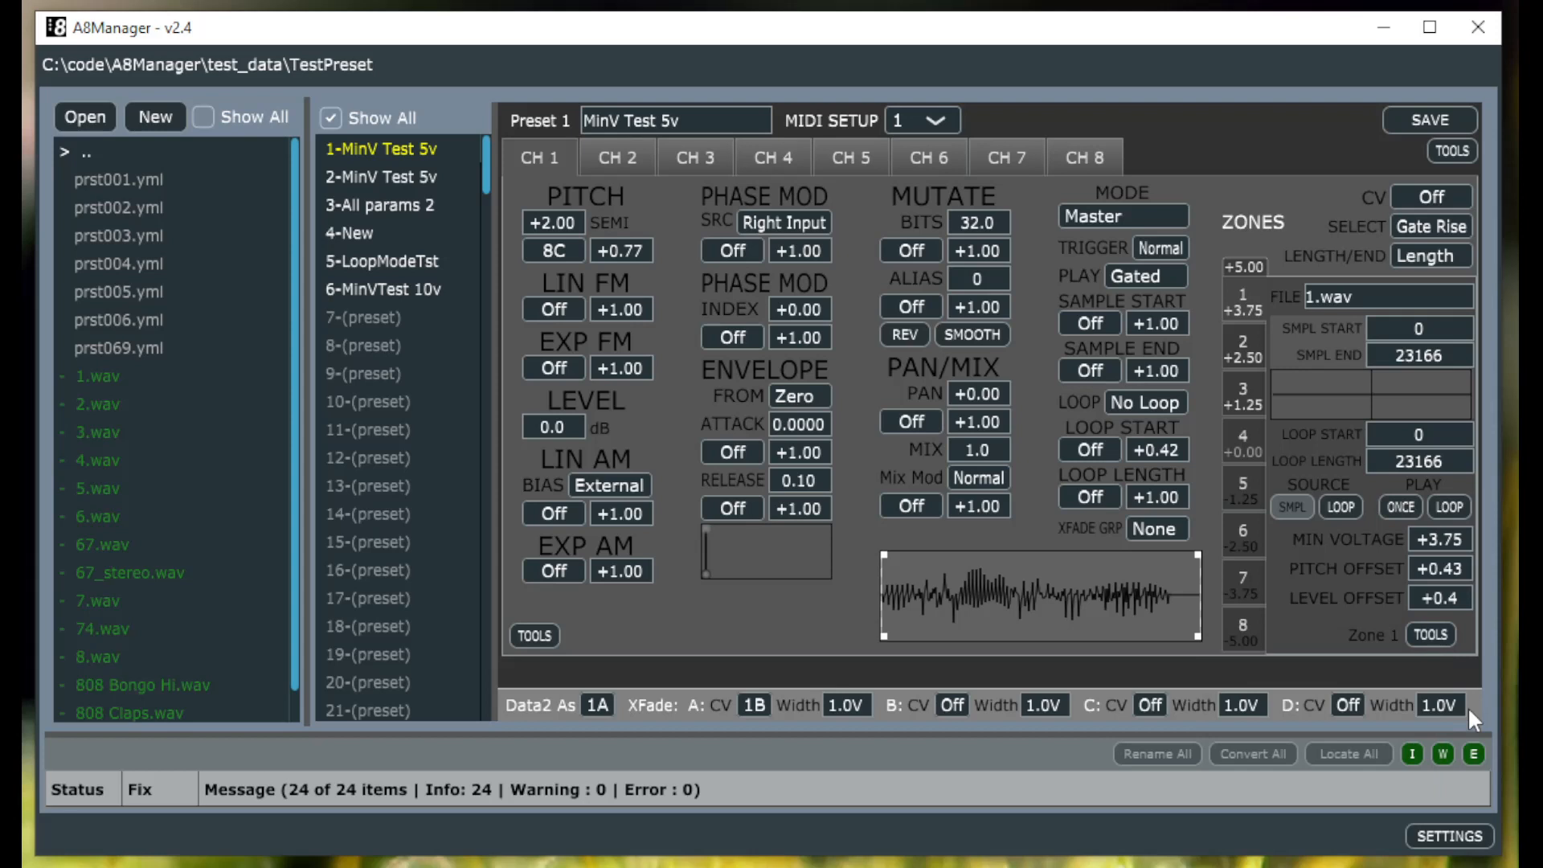
pyautogui.click(1247, 383)
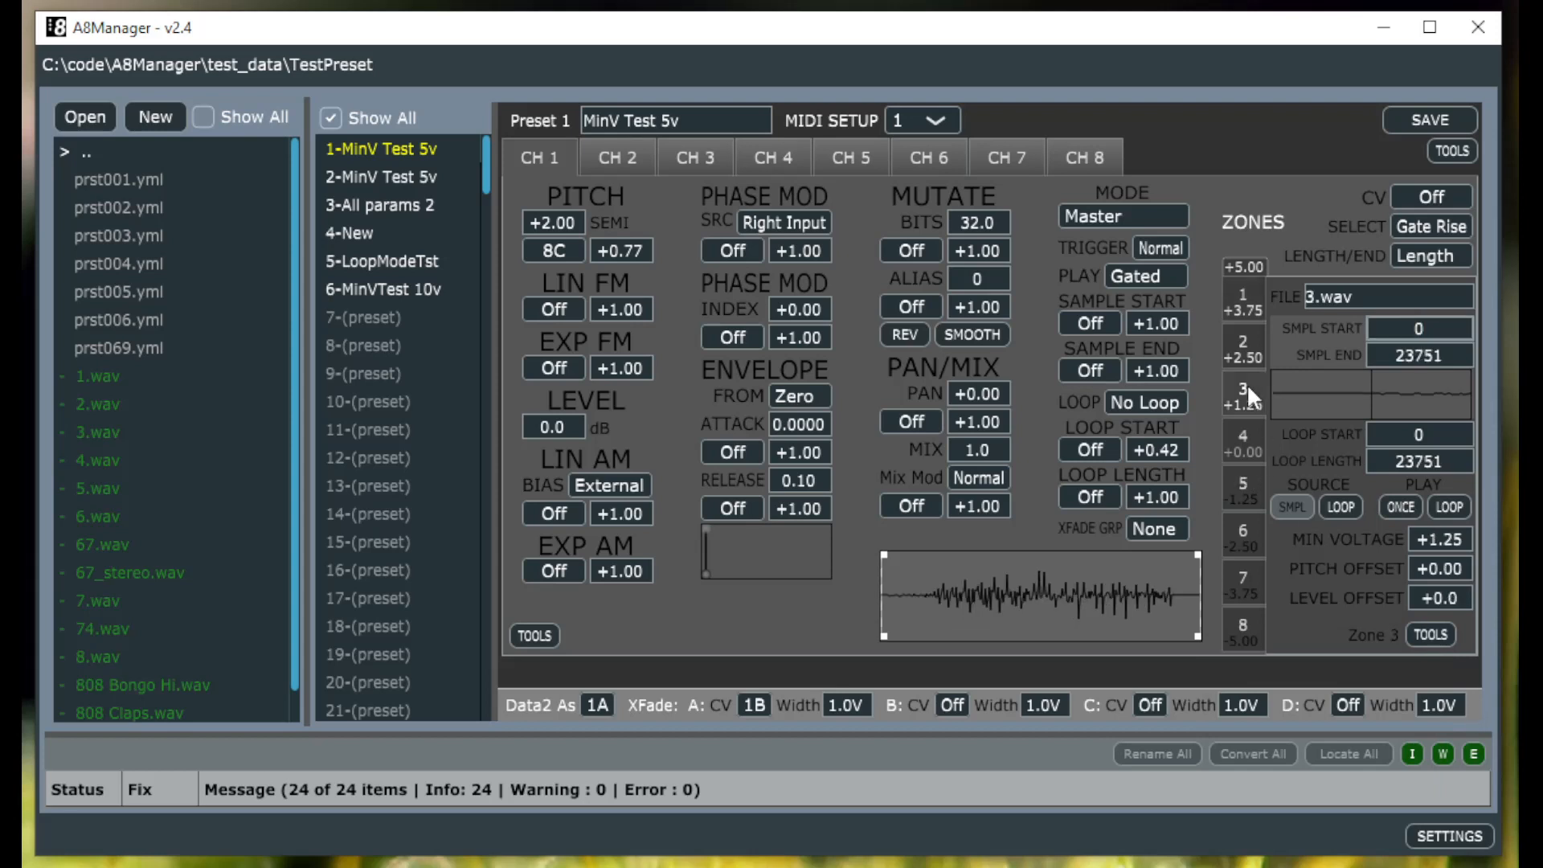
pyautogui.click(1432, 634)
pyautogui.click(1338, 729)
pyautogui.click(518, 635)
pyautogui.click(673, 601)
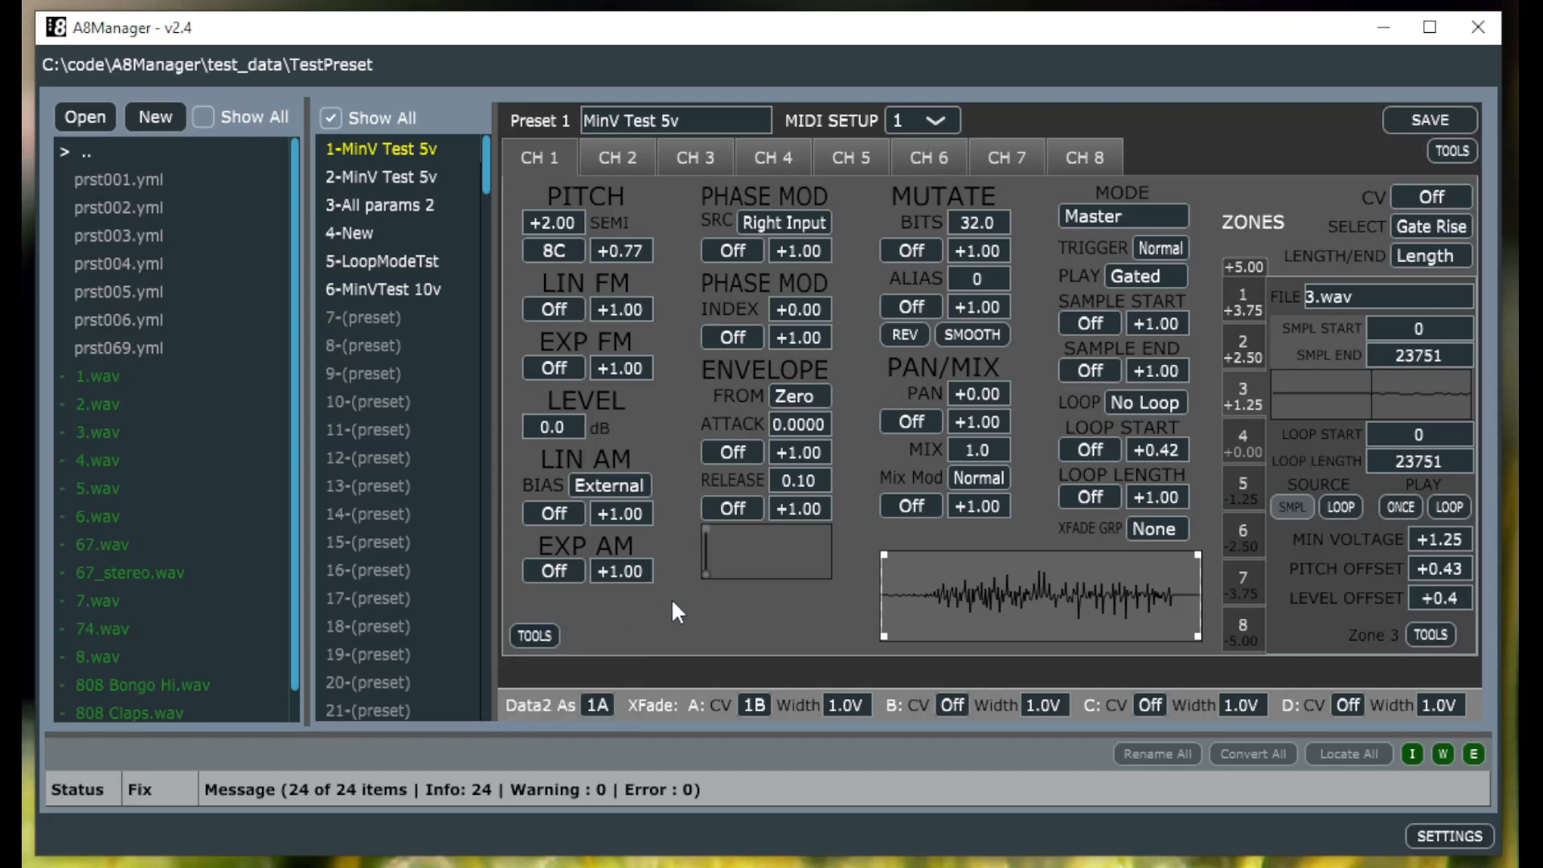
# - Export preset 1 to a file named mypreset.preset in the TestPreset folder, and save the preset
pyautogui.click(1453, 153)
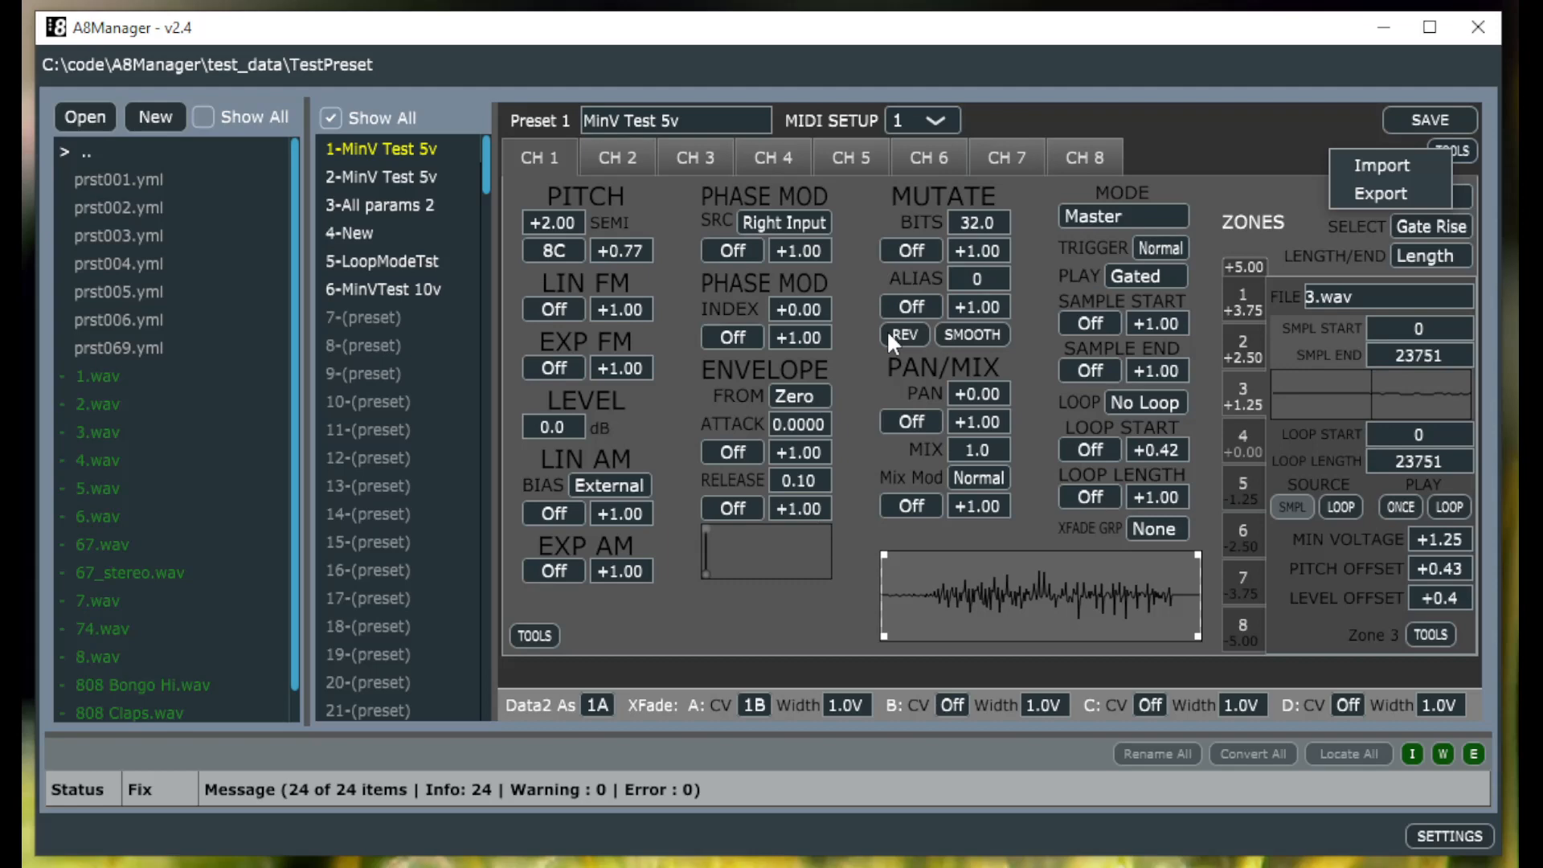
pyautogui.click(1396, 200)
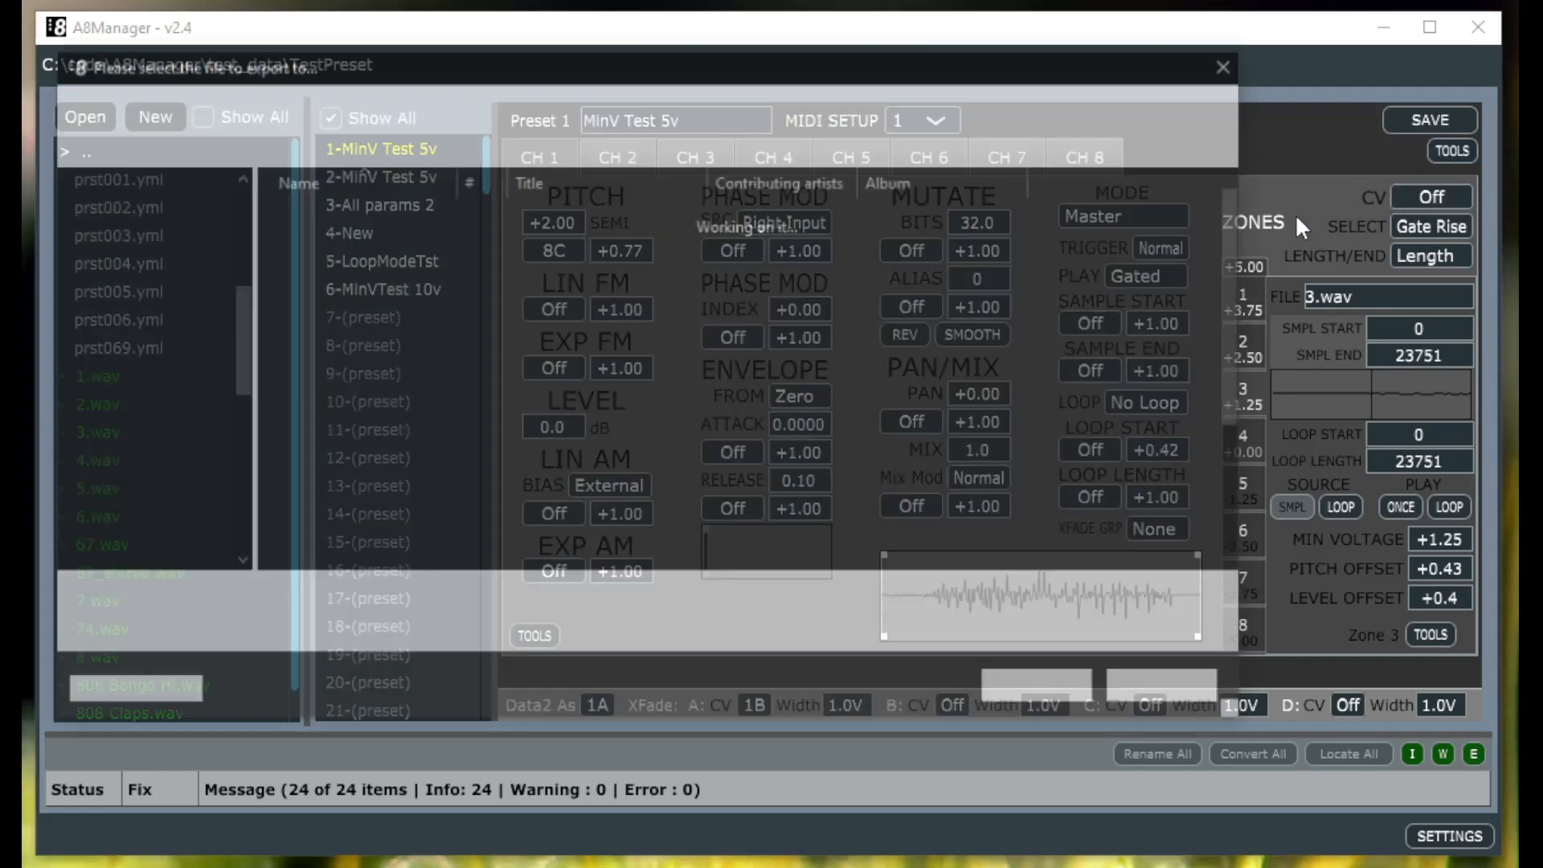
pyautogui.scroll(-2, 455, 413)
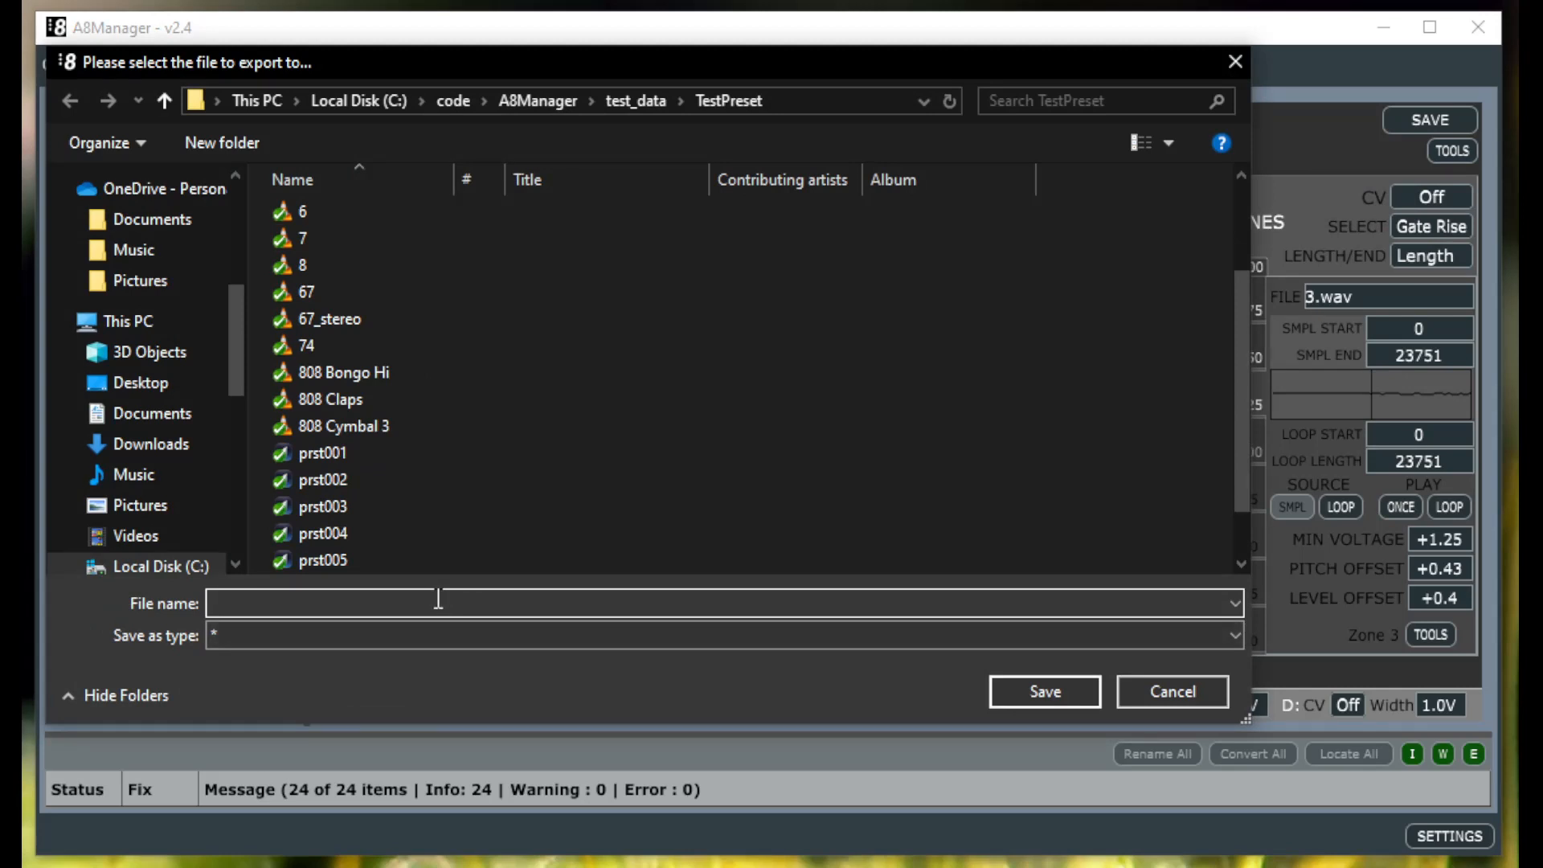
pyautogui.write('ypreset.preset')
pyautogui.click(1025, 679)
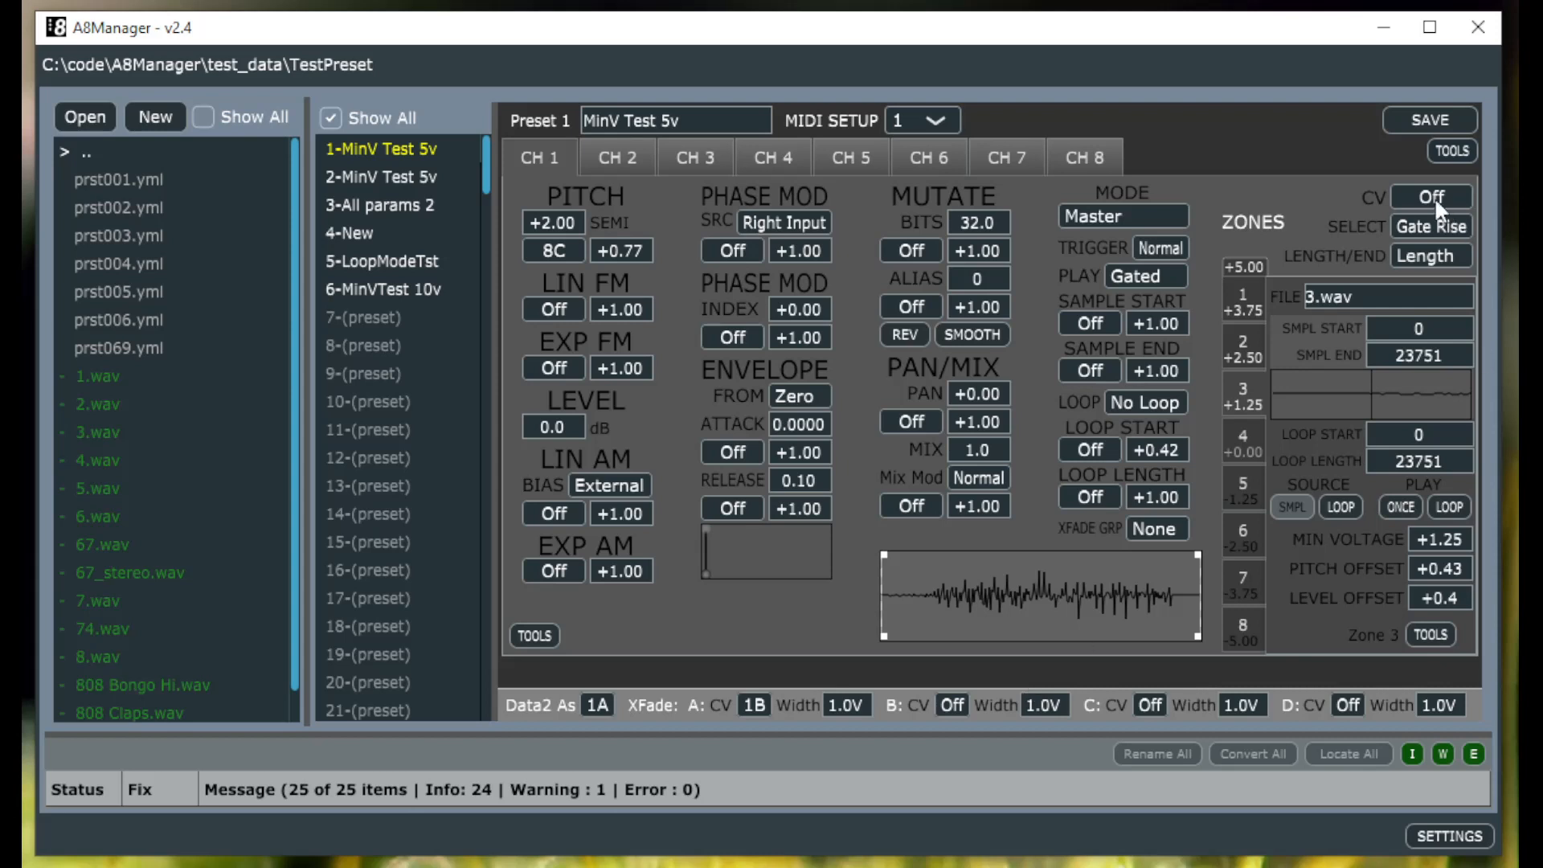
pyautogui.click(1443, 128)
# - Import mypreset.preset into preset 1
pyautogui.click(1454, 149)
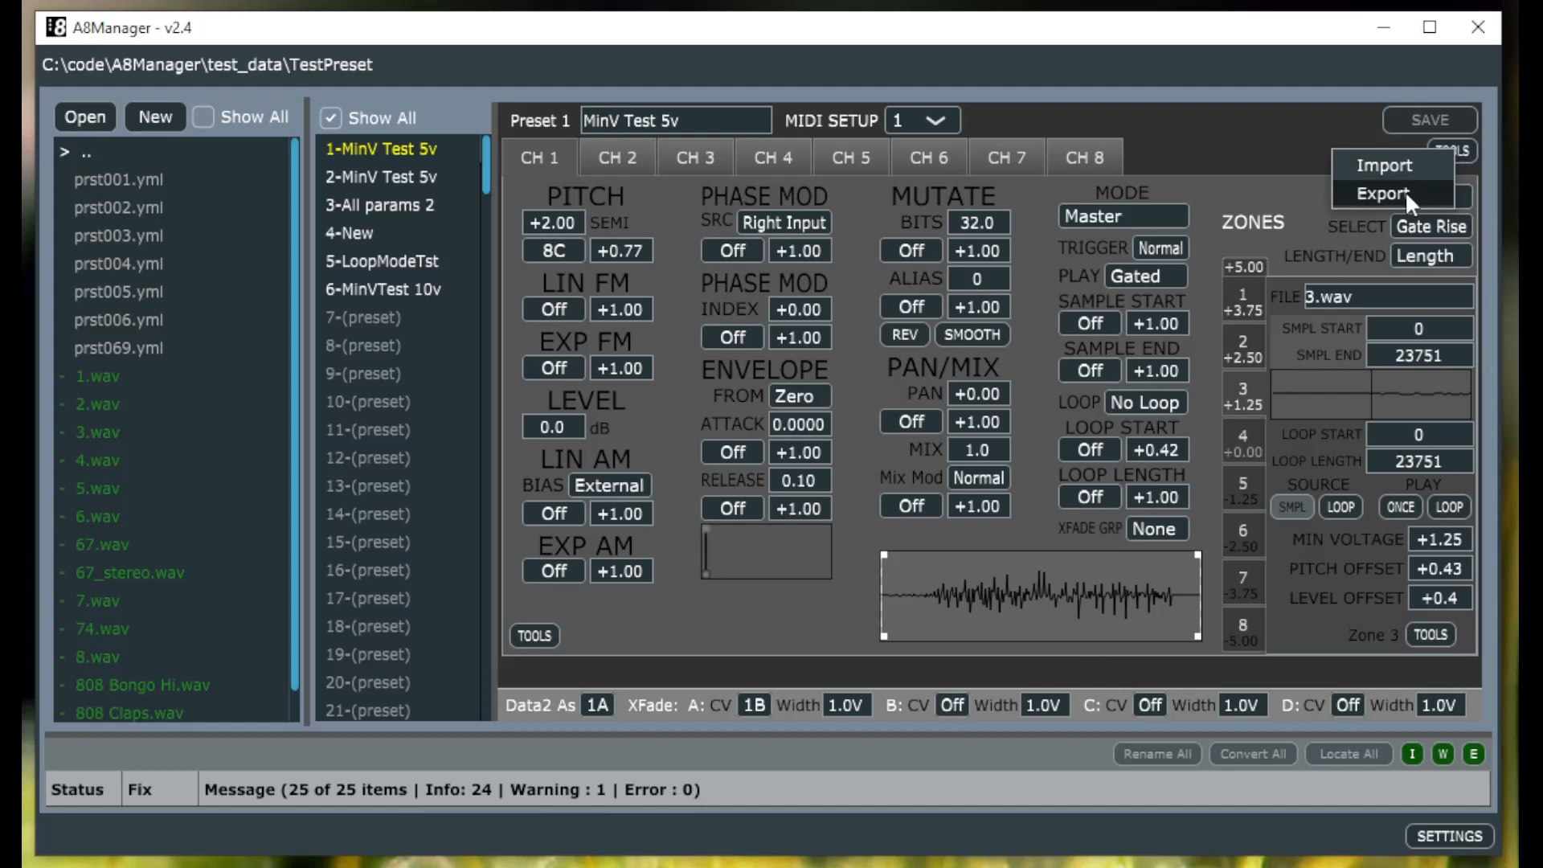
pyautogui.click(1386, 166)
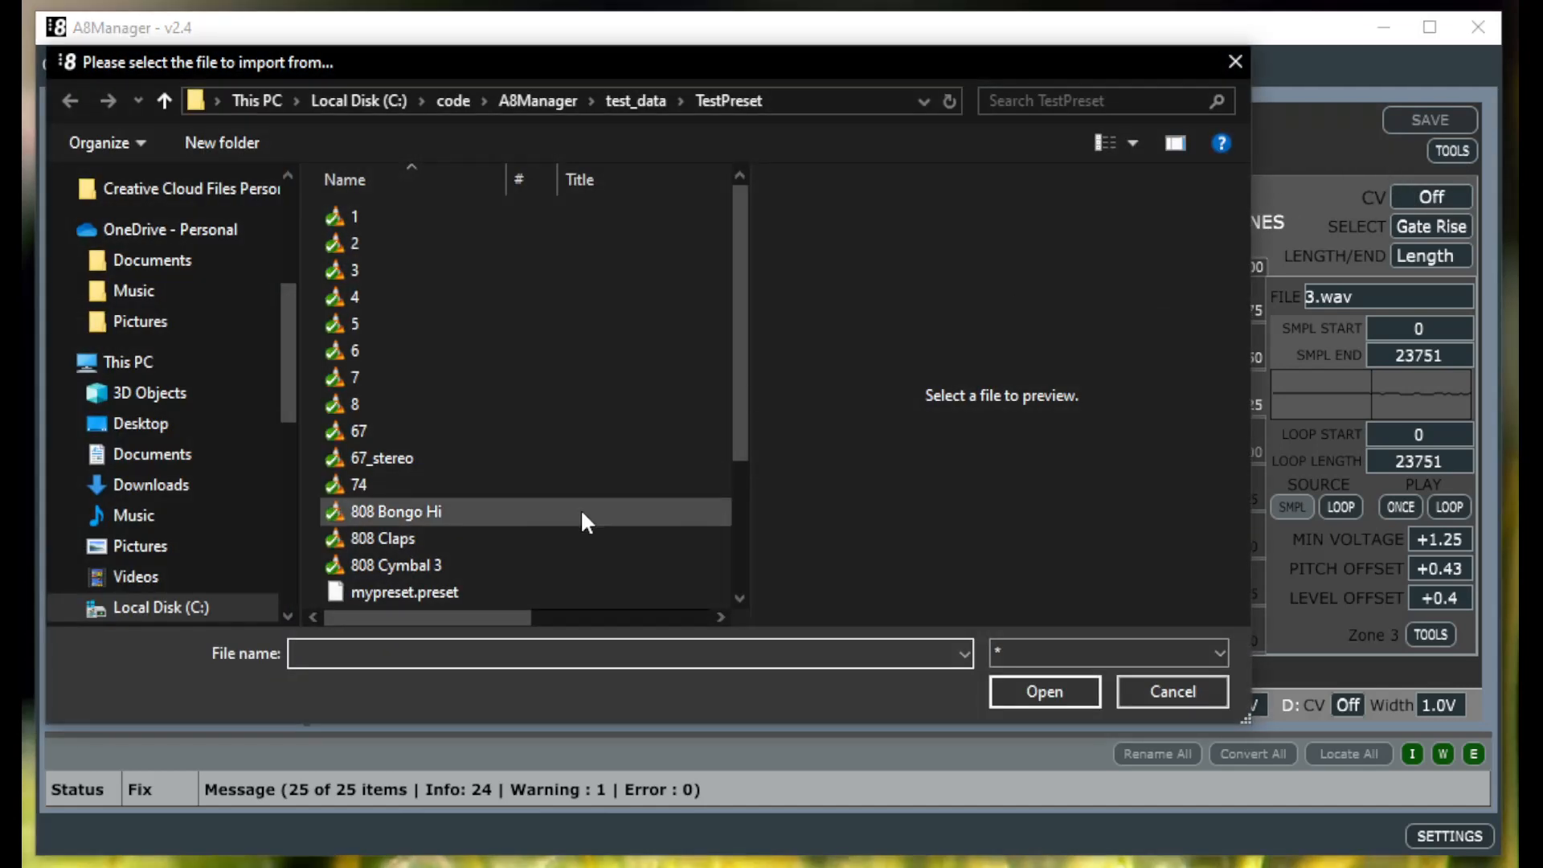
pyautogui.scroll(-2, 580, 508)
pyautogui.click(429, 508)
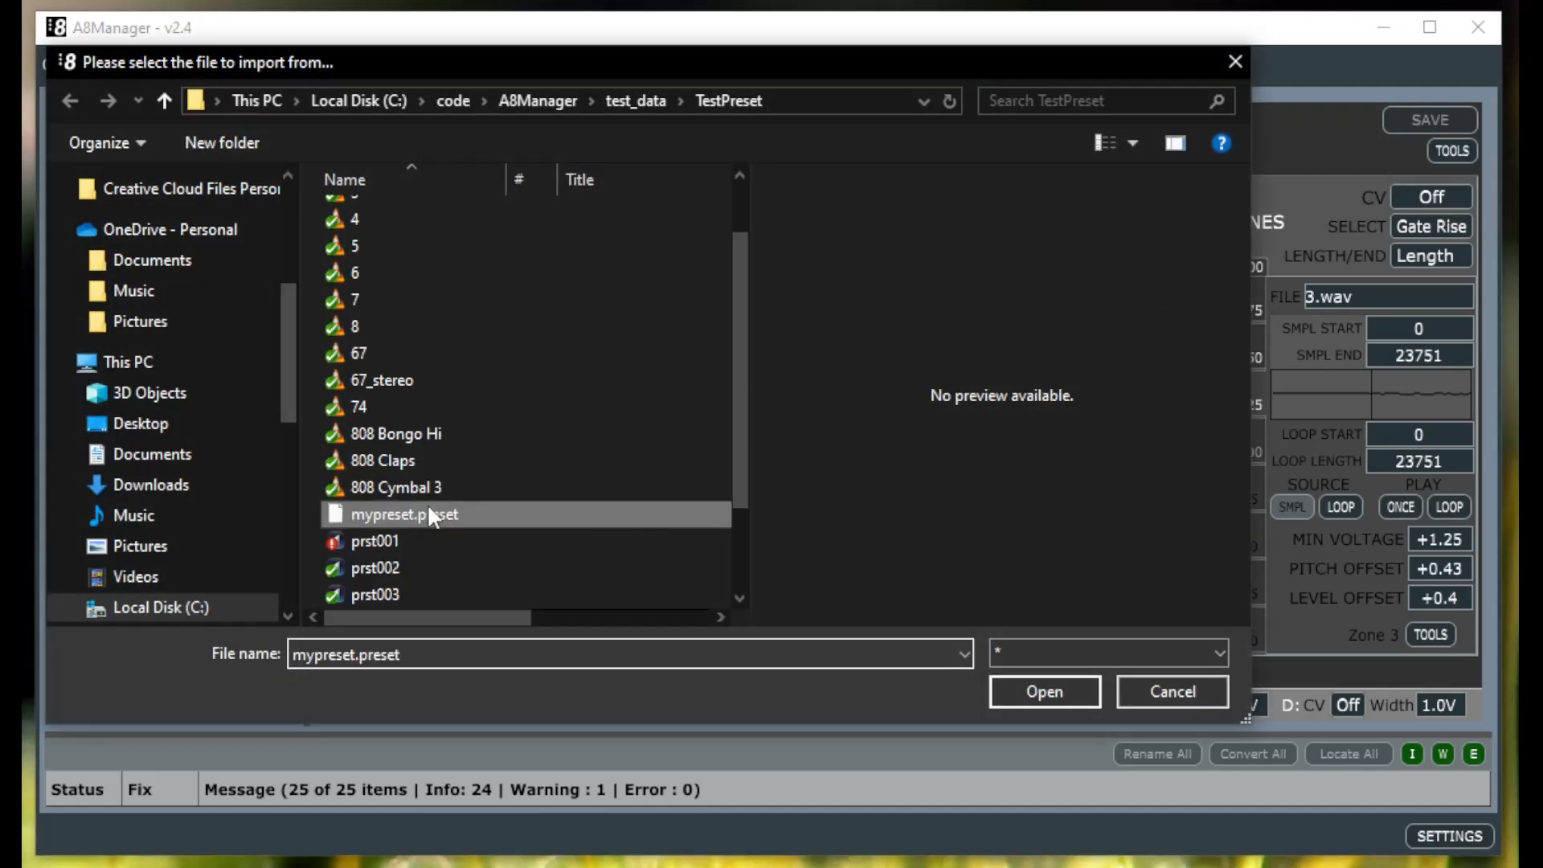
pyautogui.click(1012, 685)
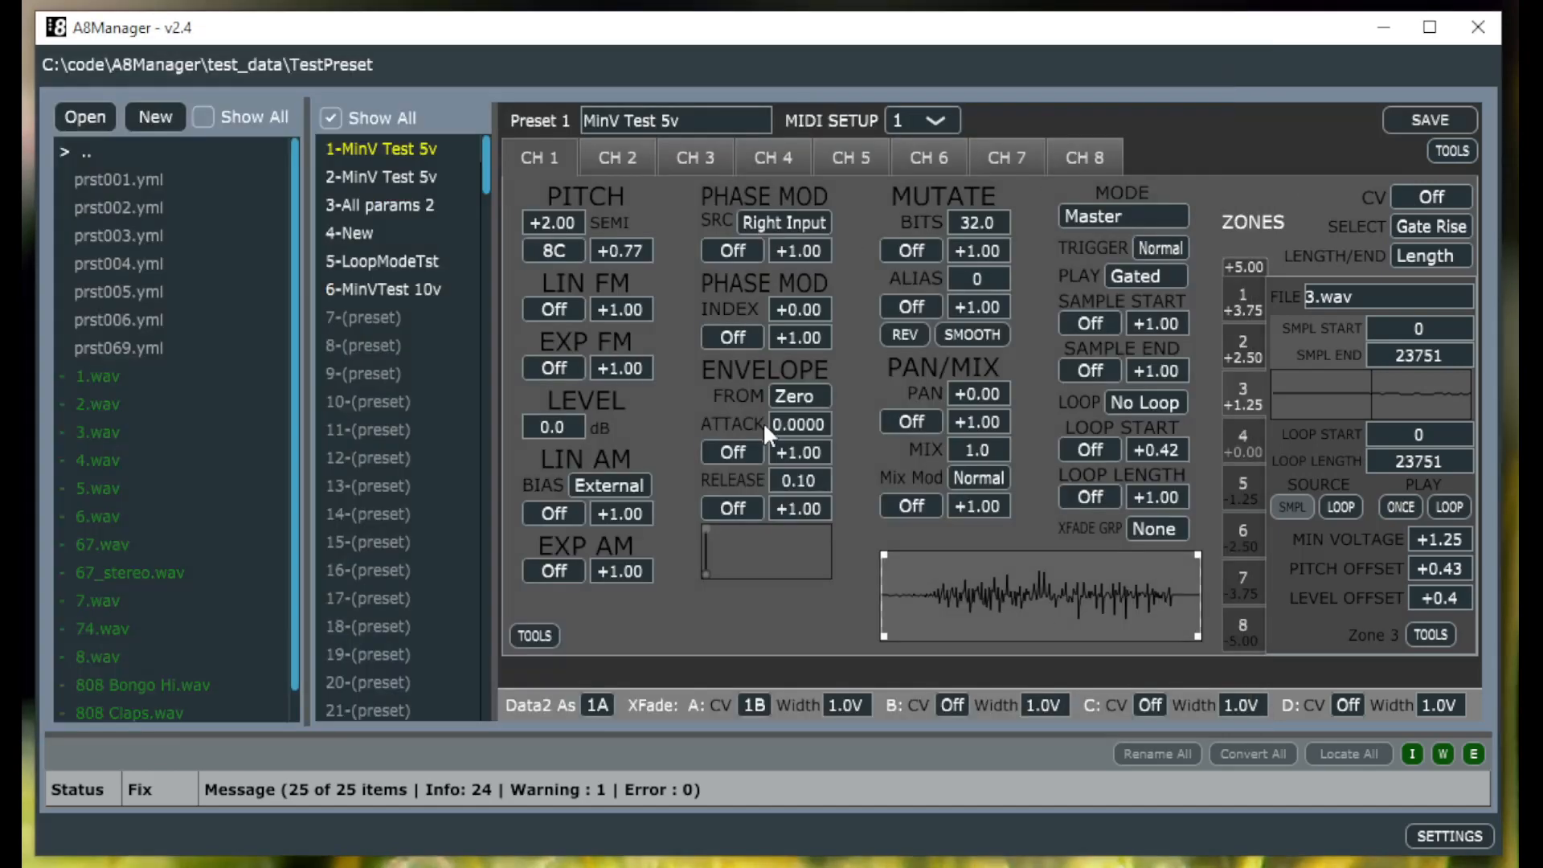
# - Switch to empty preset 7, discarding the unsaved changes to preset 1, and import mypreset.preset into it
pyautogui.click(367, 322)
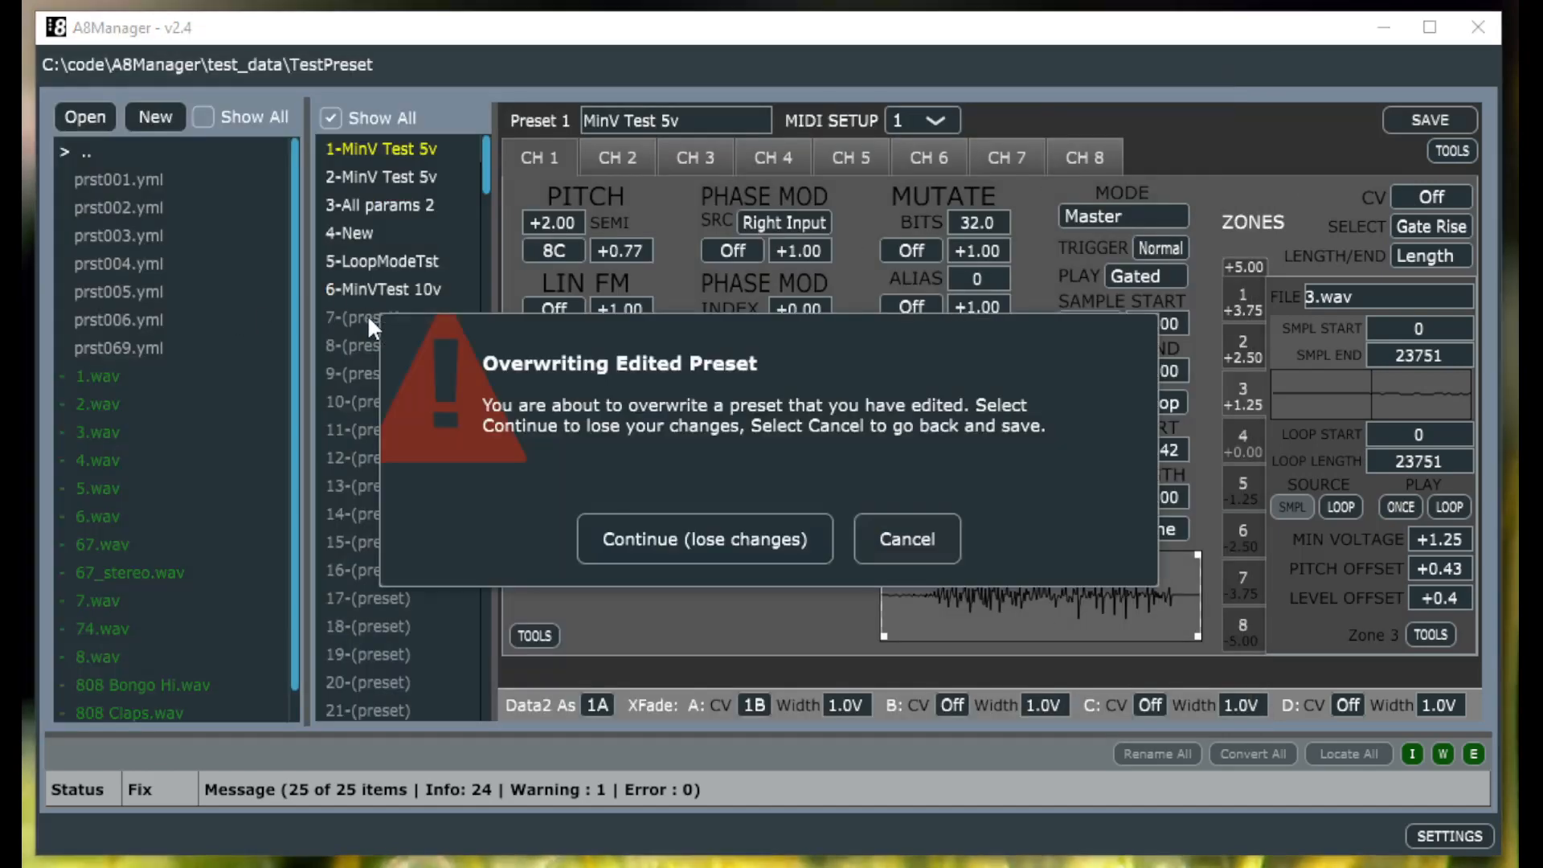
pyautogui.click(678, 540)
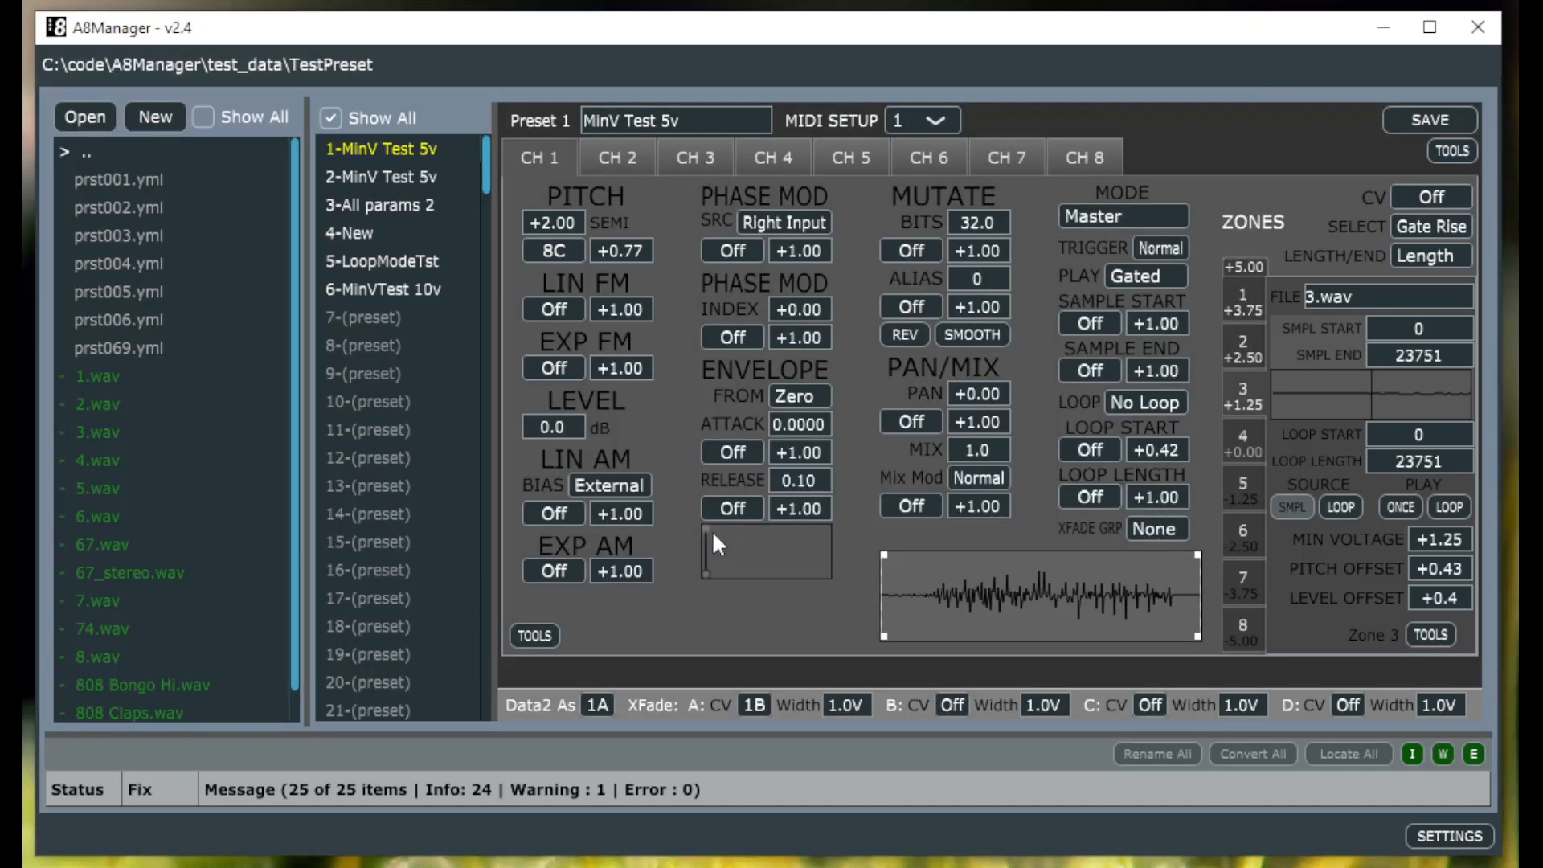
pyautogui.click(1451, 153)
pyautogui.click(1394, 166)
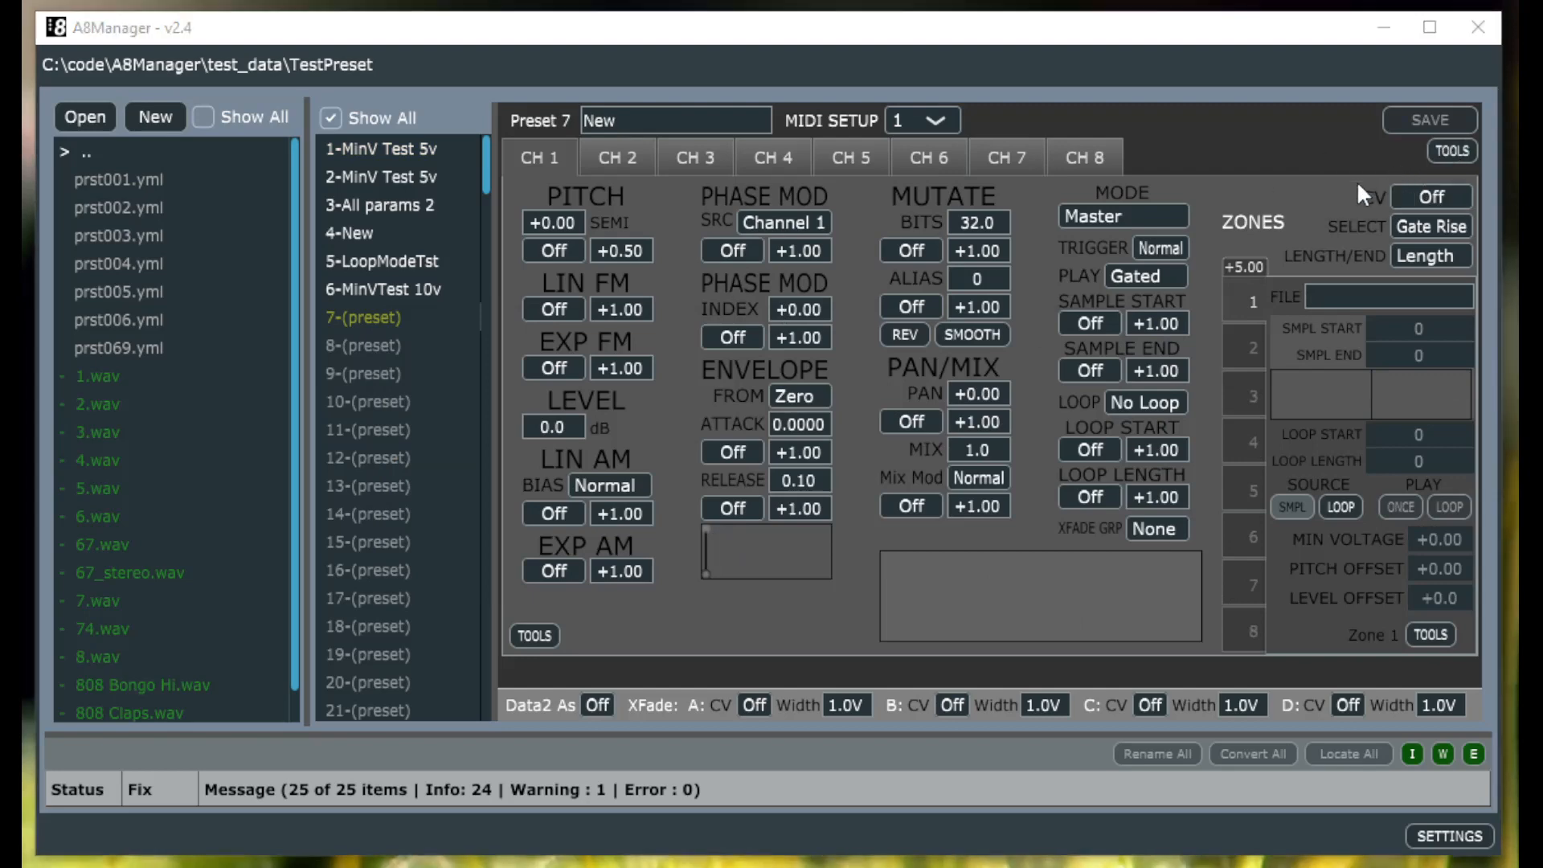
pyautogui.click(519, 592)
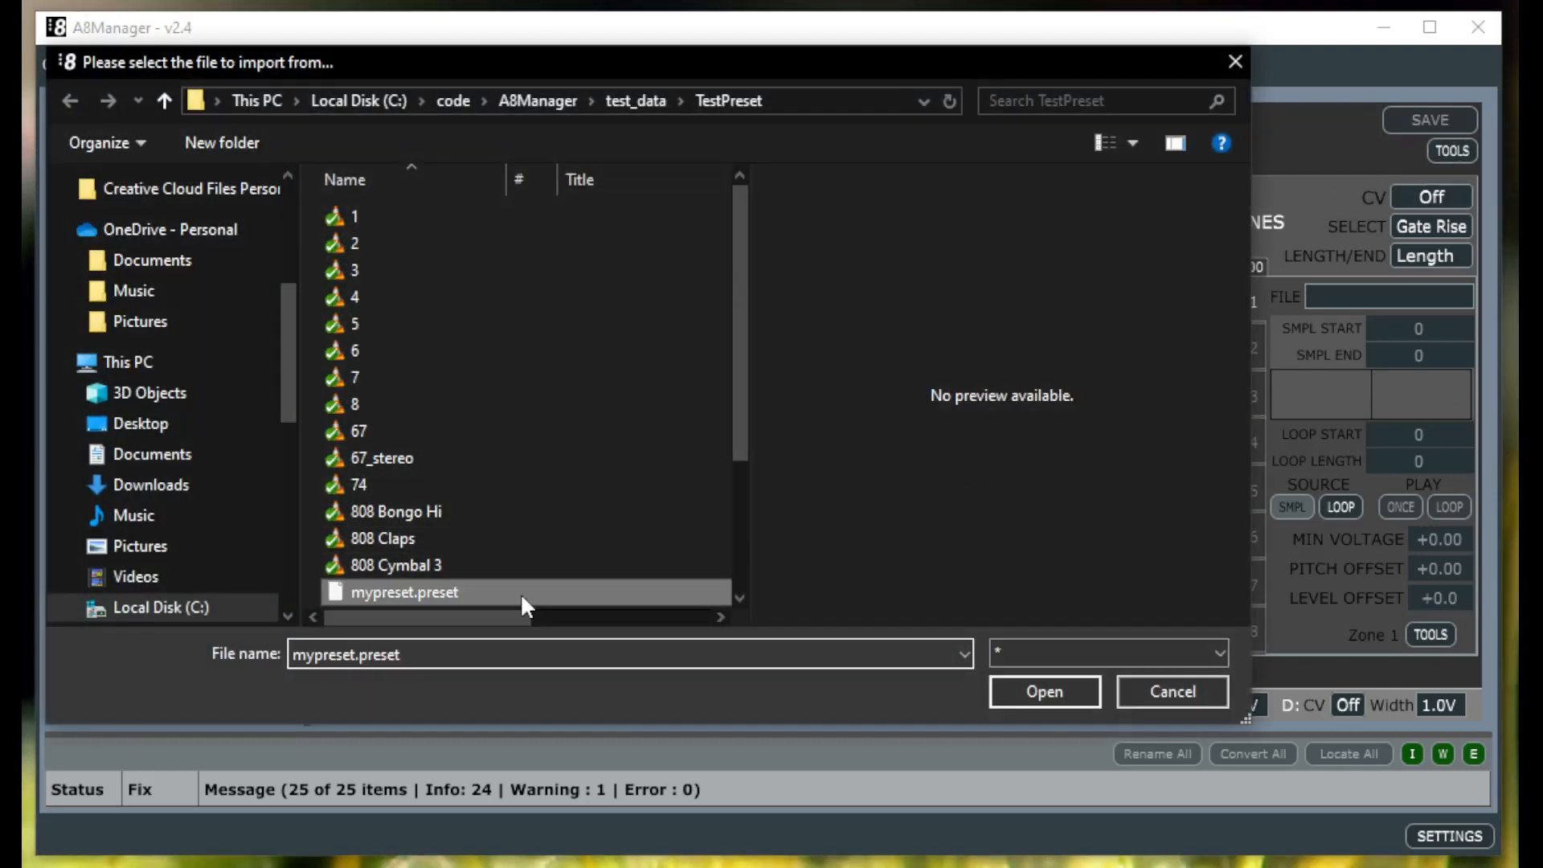
pyautogui.click(1053, 689)
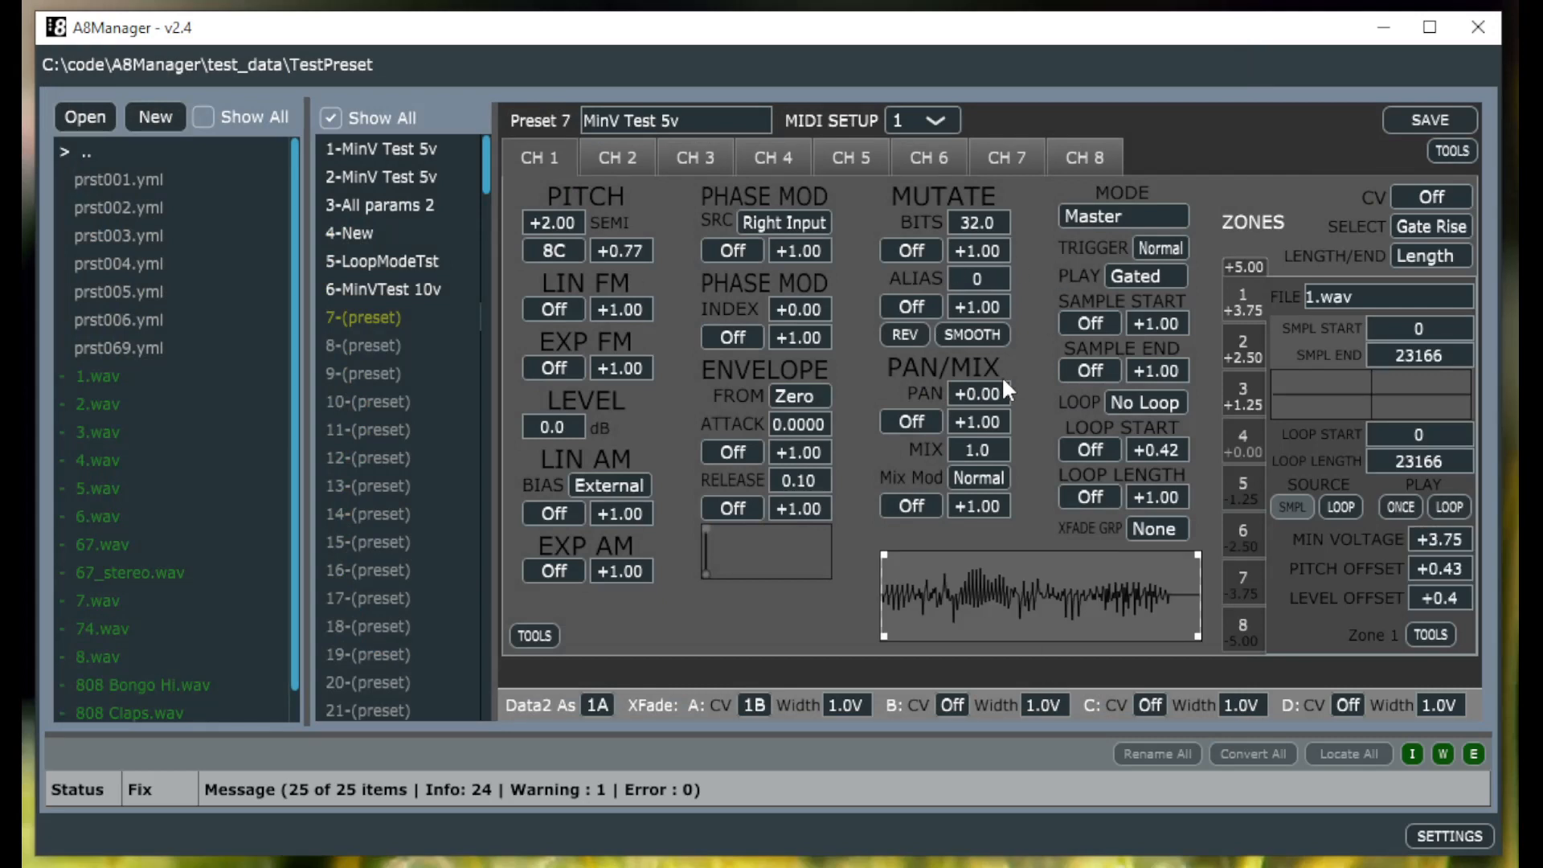
# - Switch to preset 2, MinV Test 5v, discarding the unsaved changes to preset 7
pyautogui.click(1426, 634)
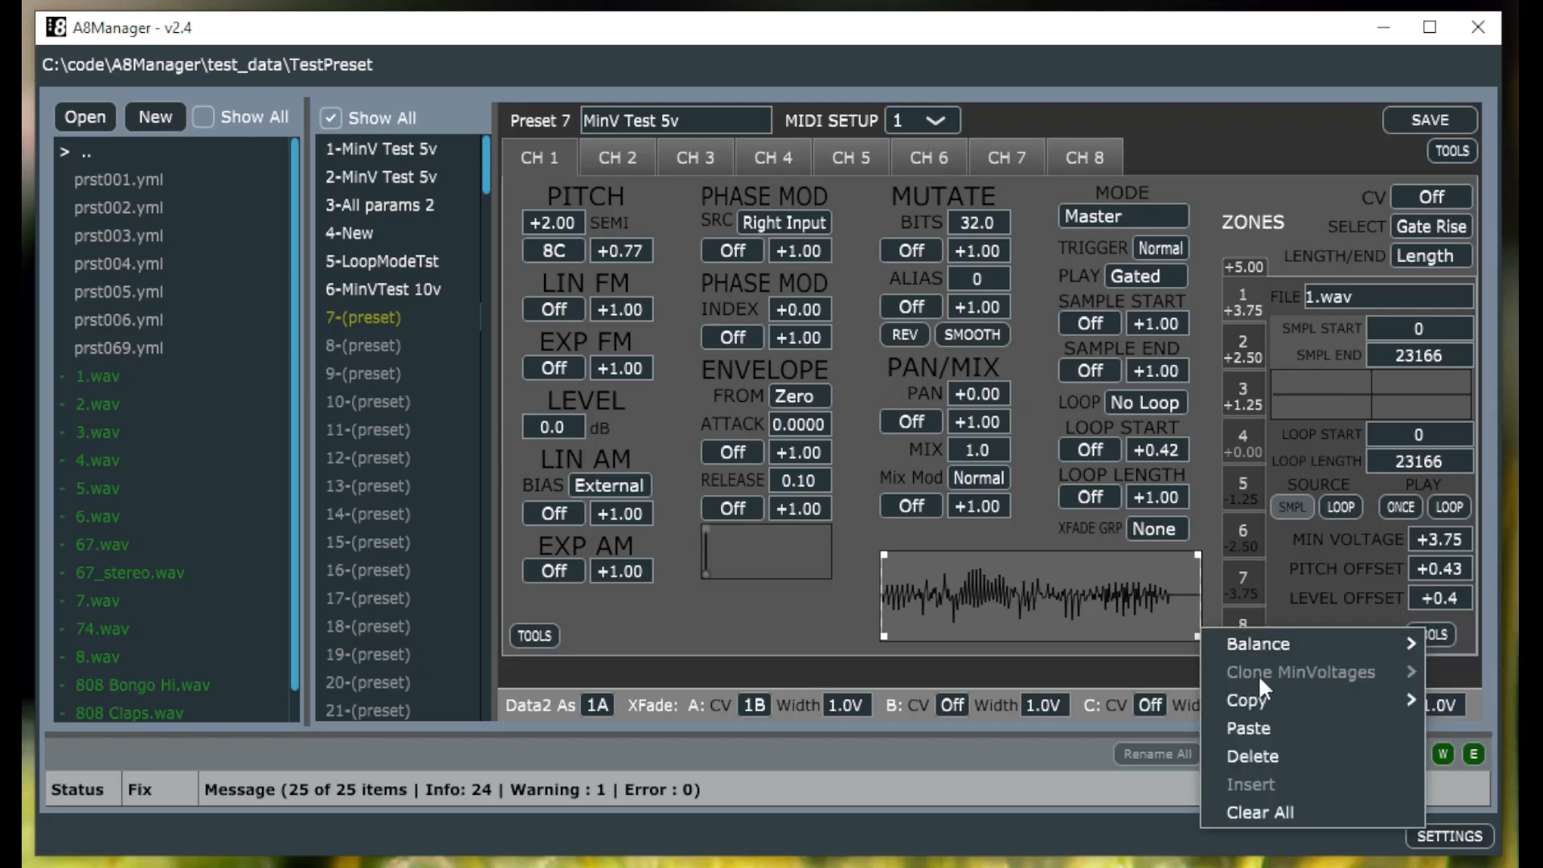
pyautogui.moveTo(1266, 700)
pyautogui.click(403, 170)
pyautogui.click(662, 533)
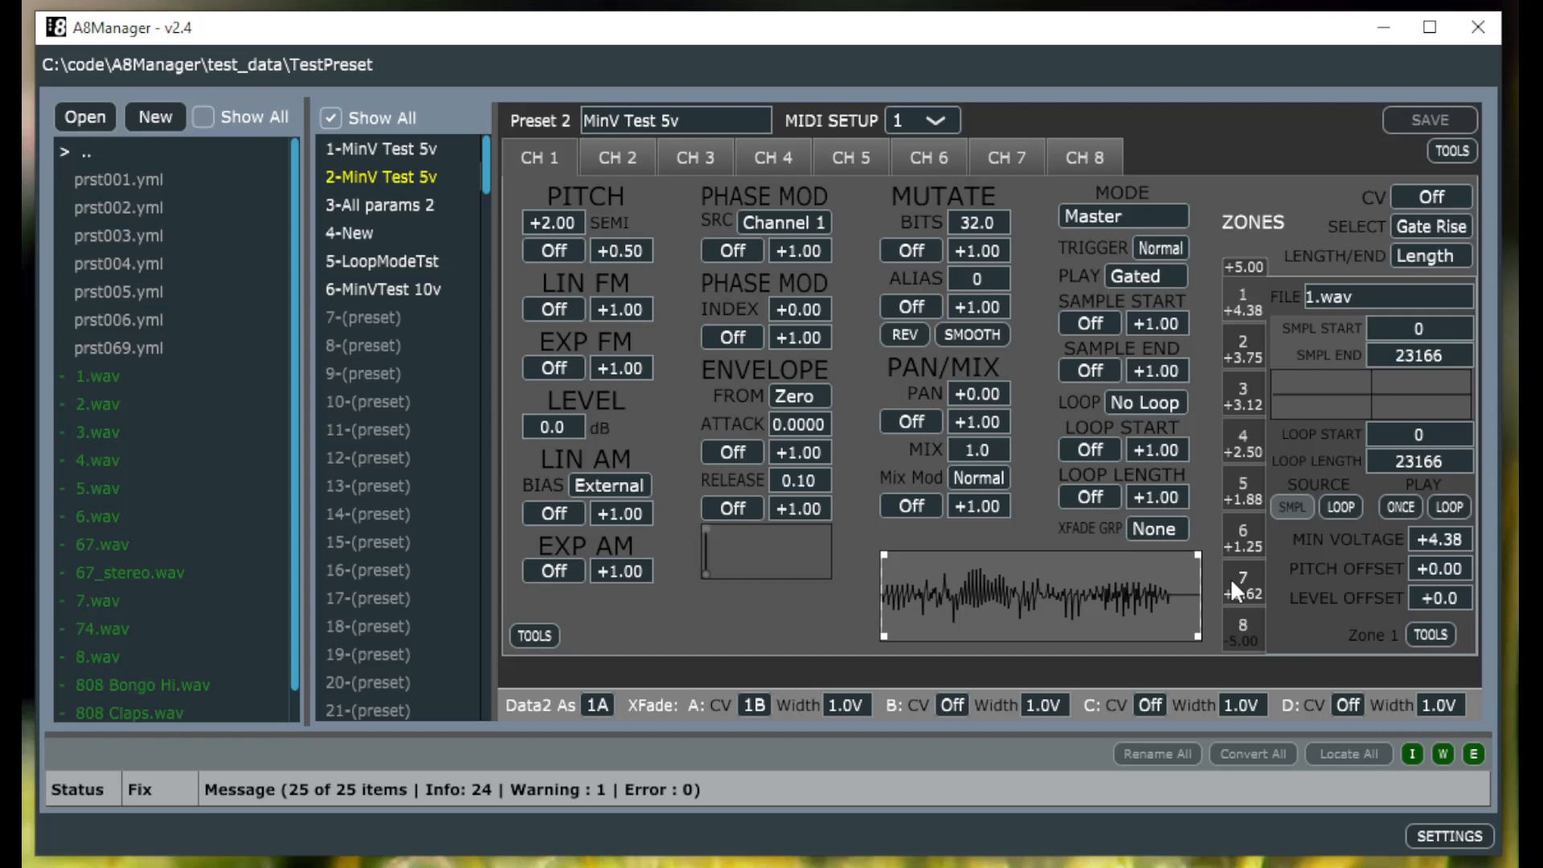
# - Load 1.wav, 2.wav, 3.wav and 4.wav into channel 2's zones 1 to 4, and select zone 1
pyautogui.click(614, 163)
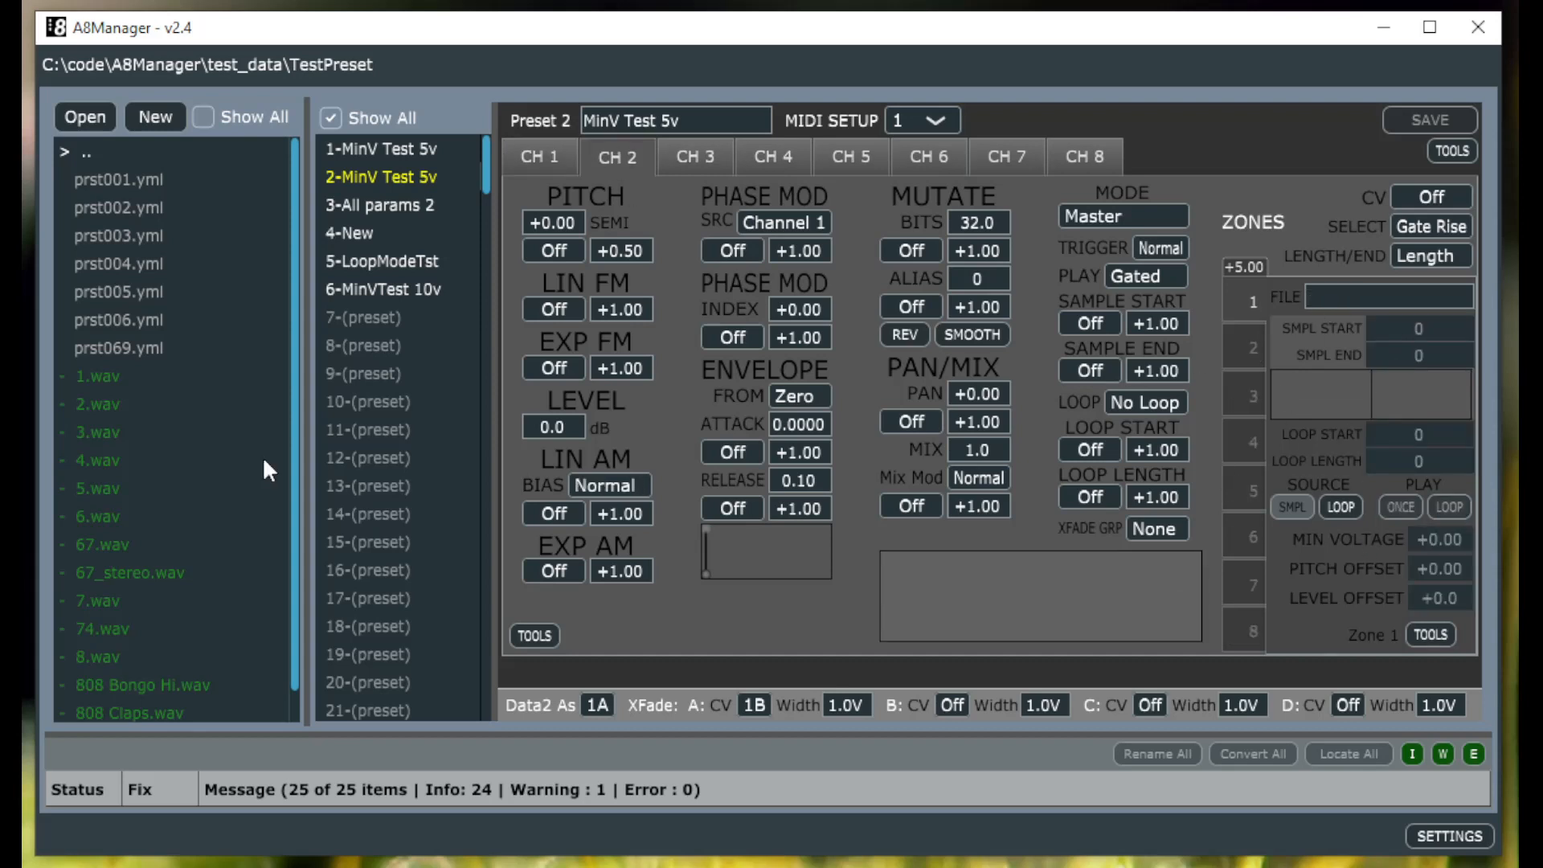
pyautogui.click(121, 384)
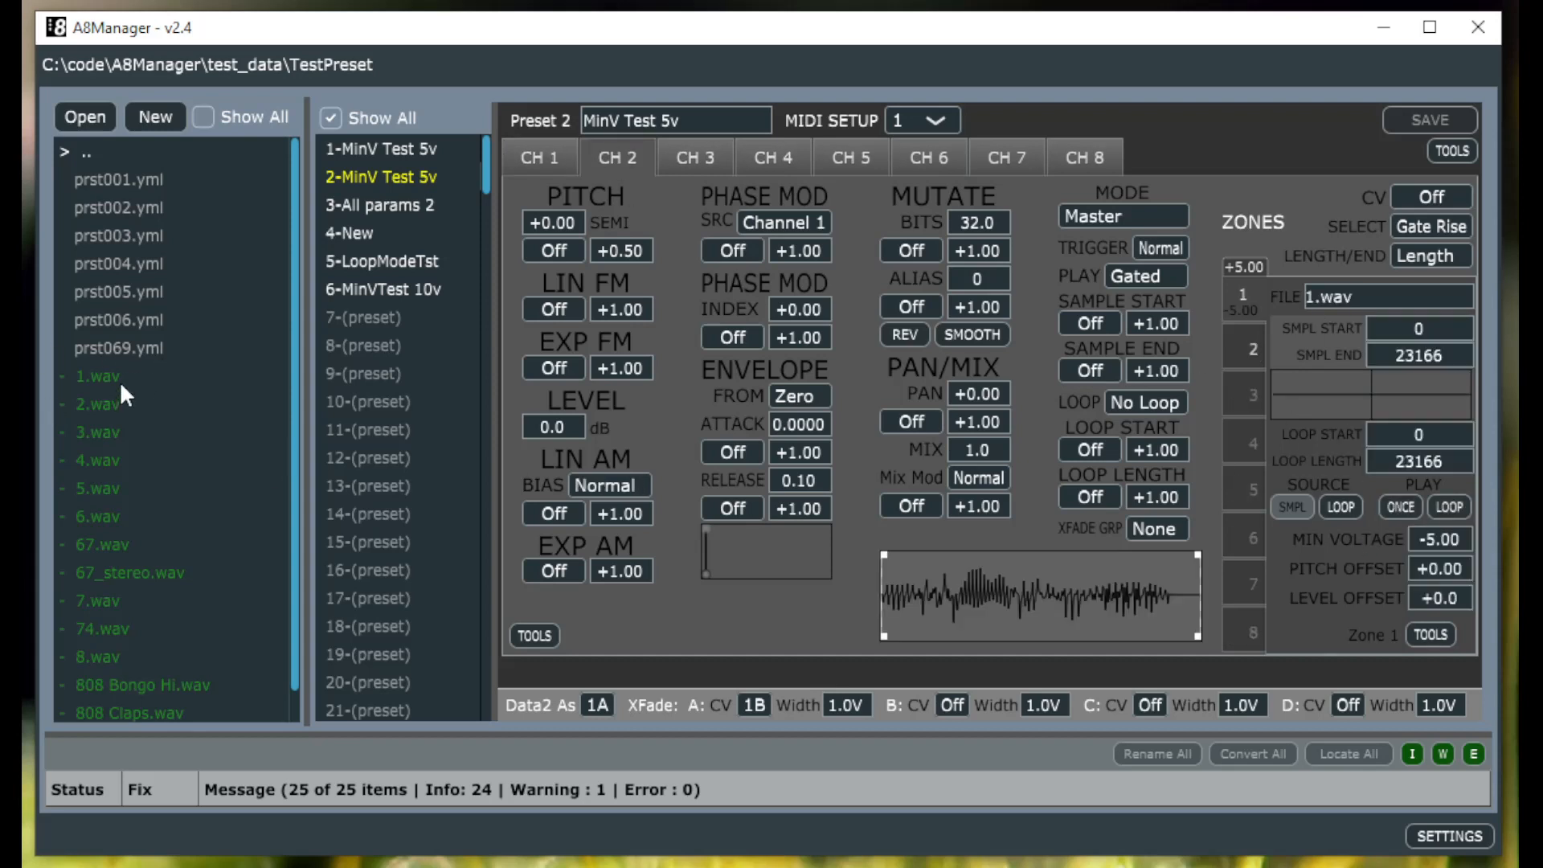
pyautogui.click(1252, 344)
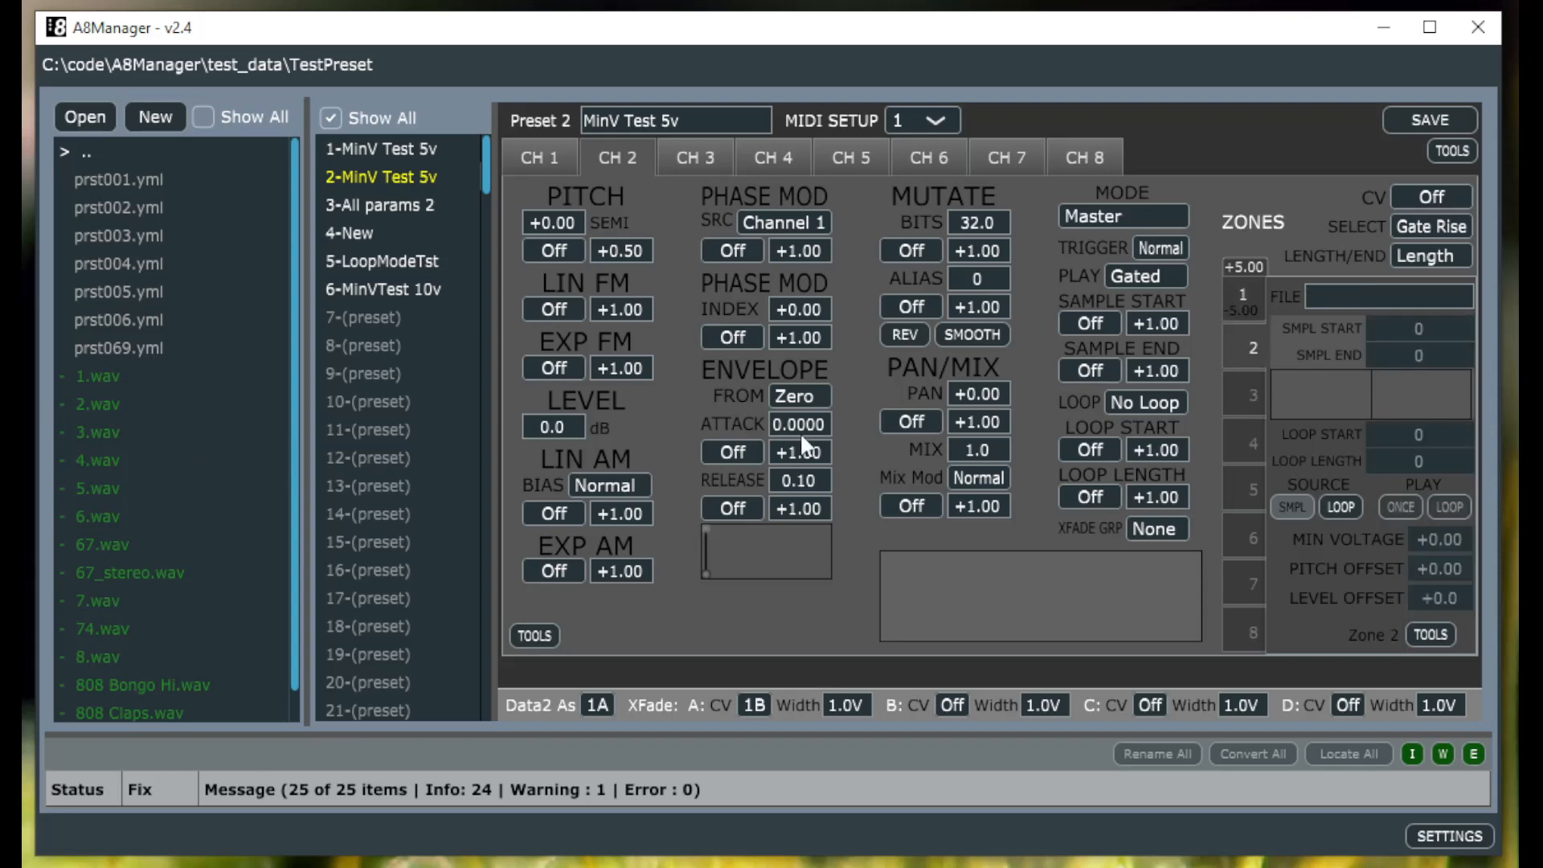
pyautogui.click(151, 401)
pyautogui.click(1246, 394)
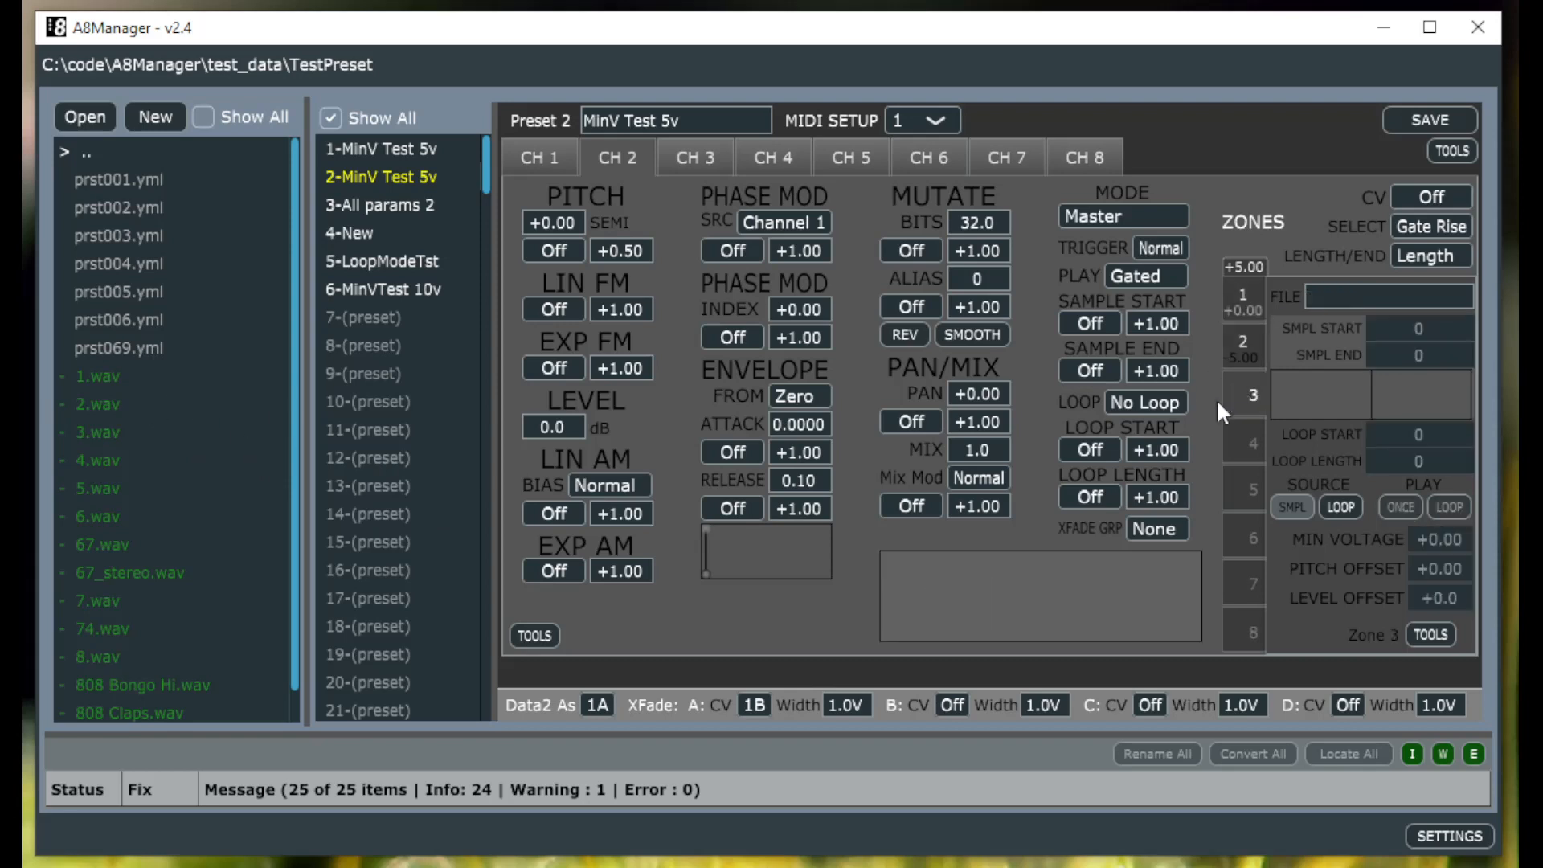
pyautogui.click(103, 435)
pyautogui.click(1251, 441)
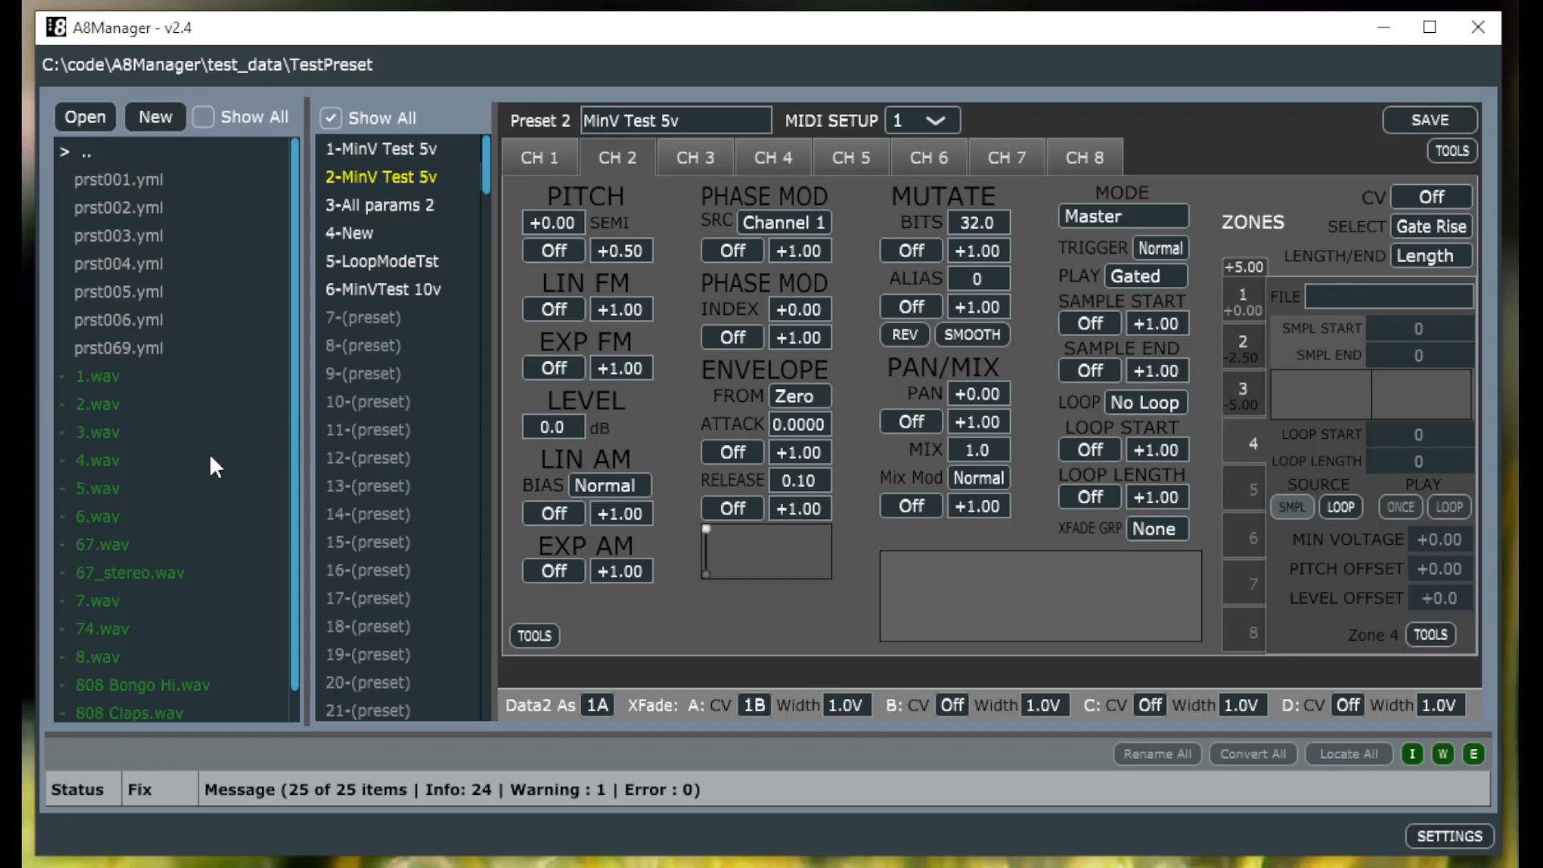
pyautogui.click(88, 462)
pyautogui.click(1239, 294)
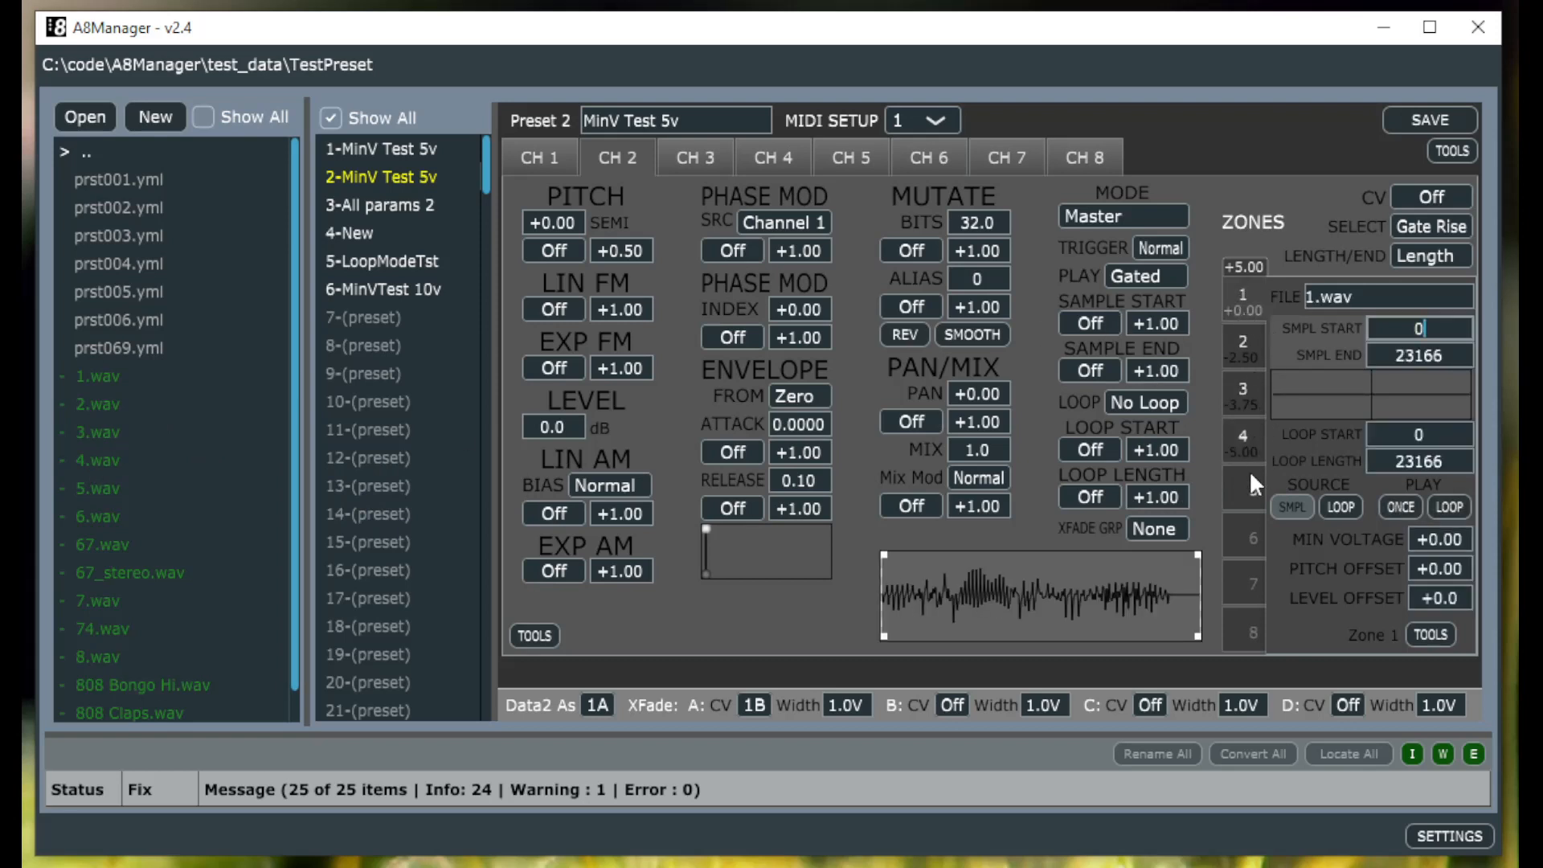
# - Clone the minimum voltages of channel 1's zones to channel 2 and check them there
pyautogui.click(523, 162)
pyautogui.click(1427, 637)
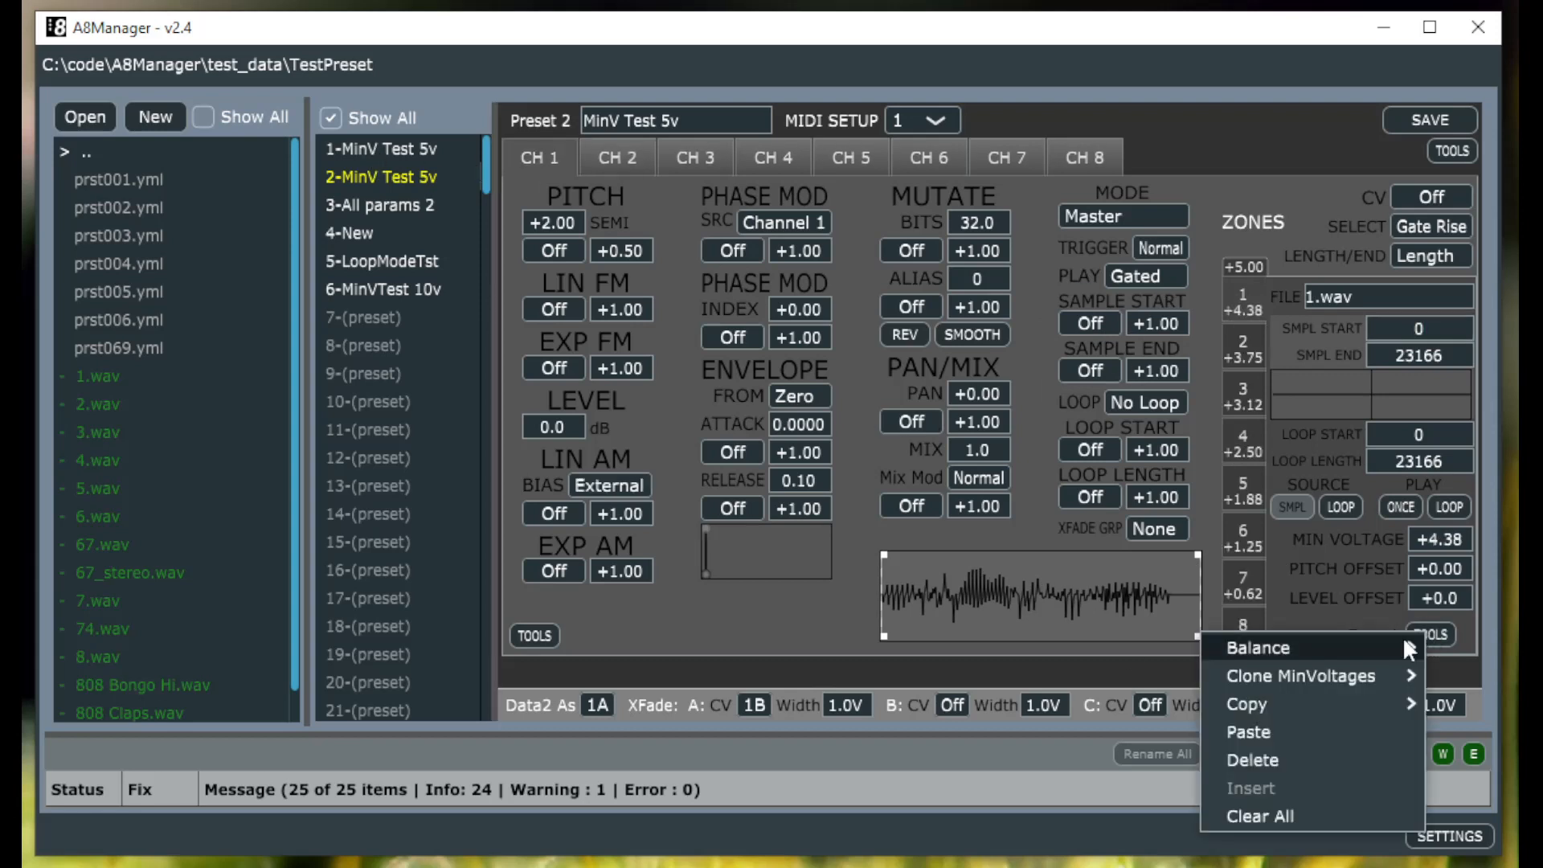
pyautogui.moveTo(1369, 680)
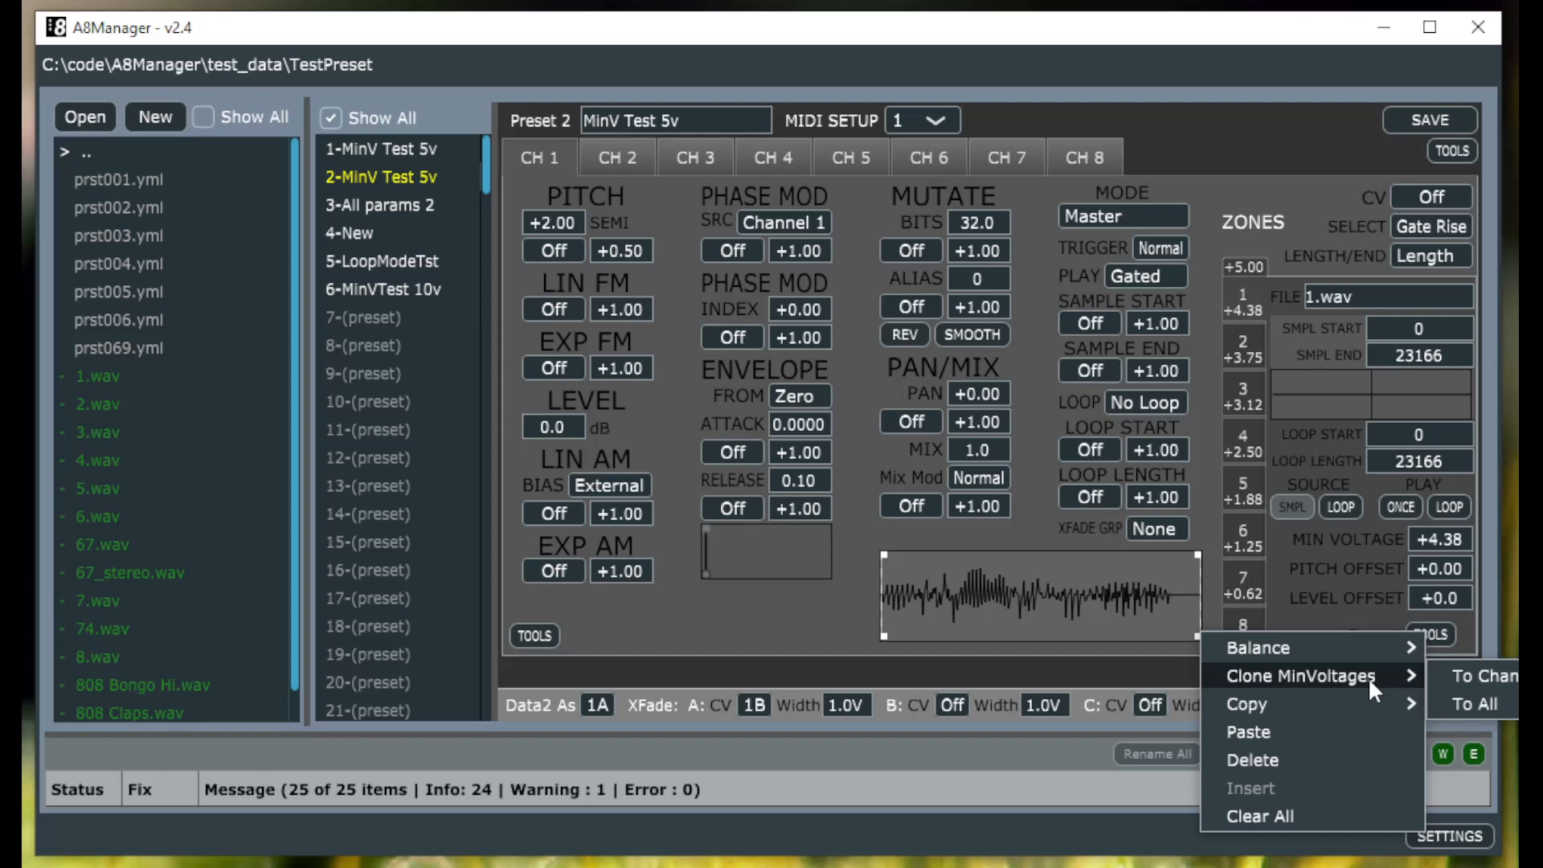
pyautogui.click(1477, 679)
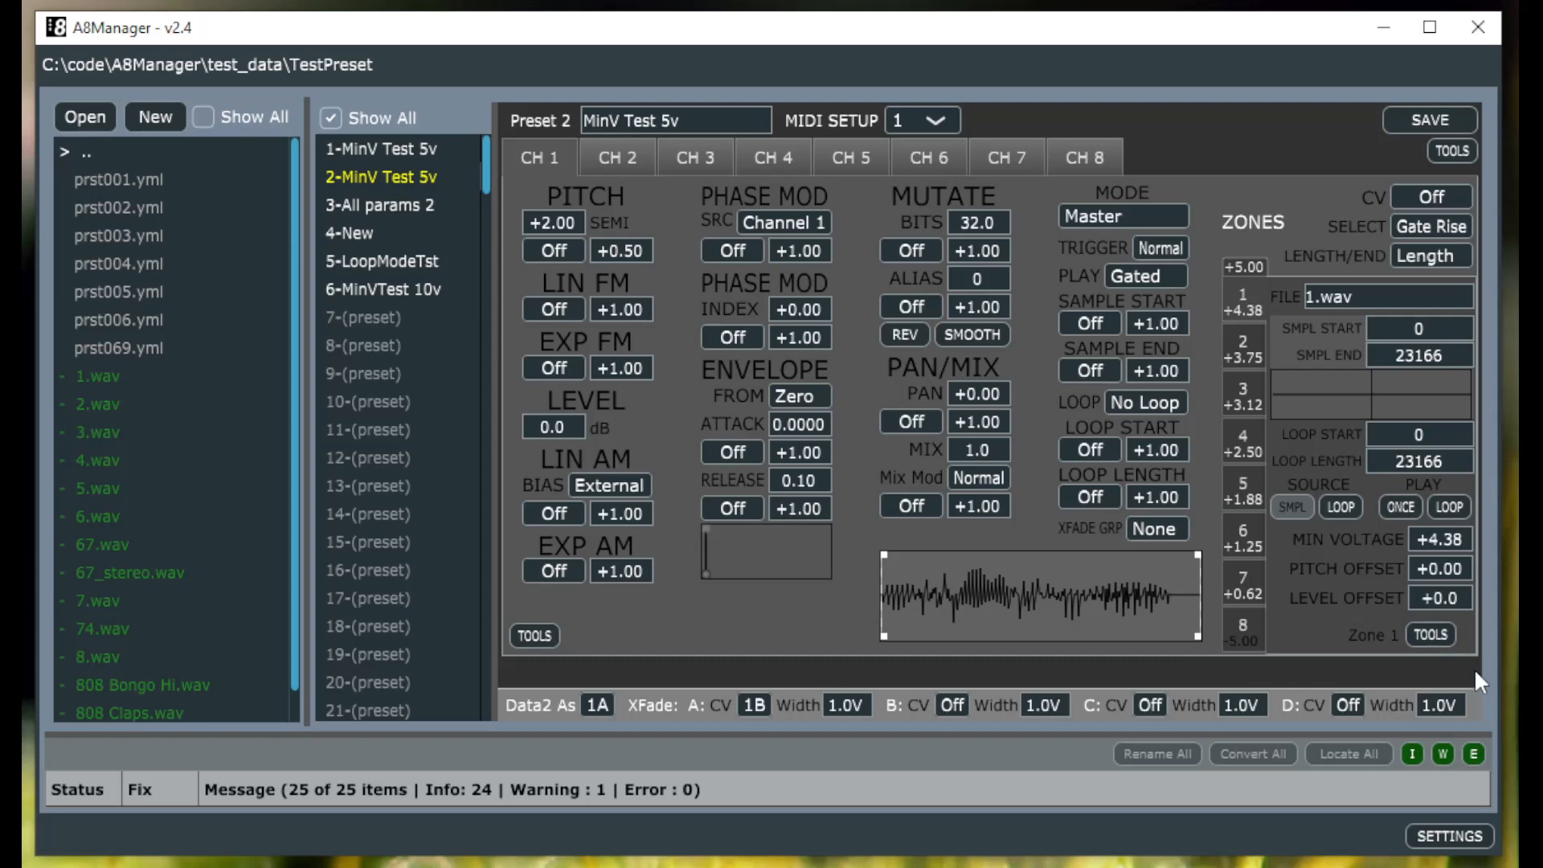
pyautogui.click(611, 152)
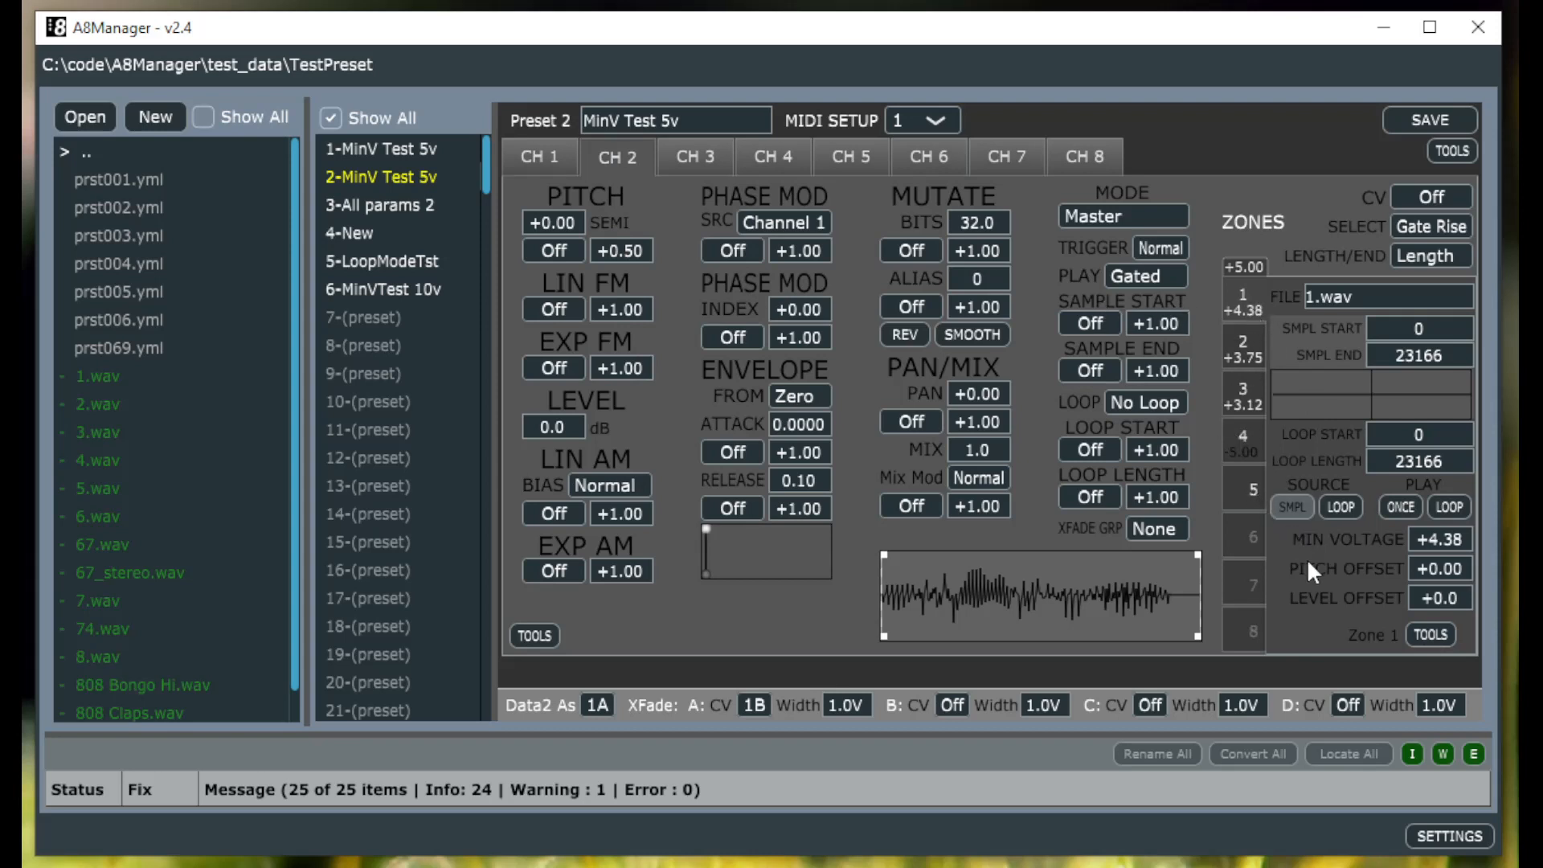
pyautogui.click(1419, 631)
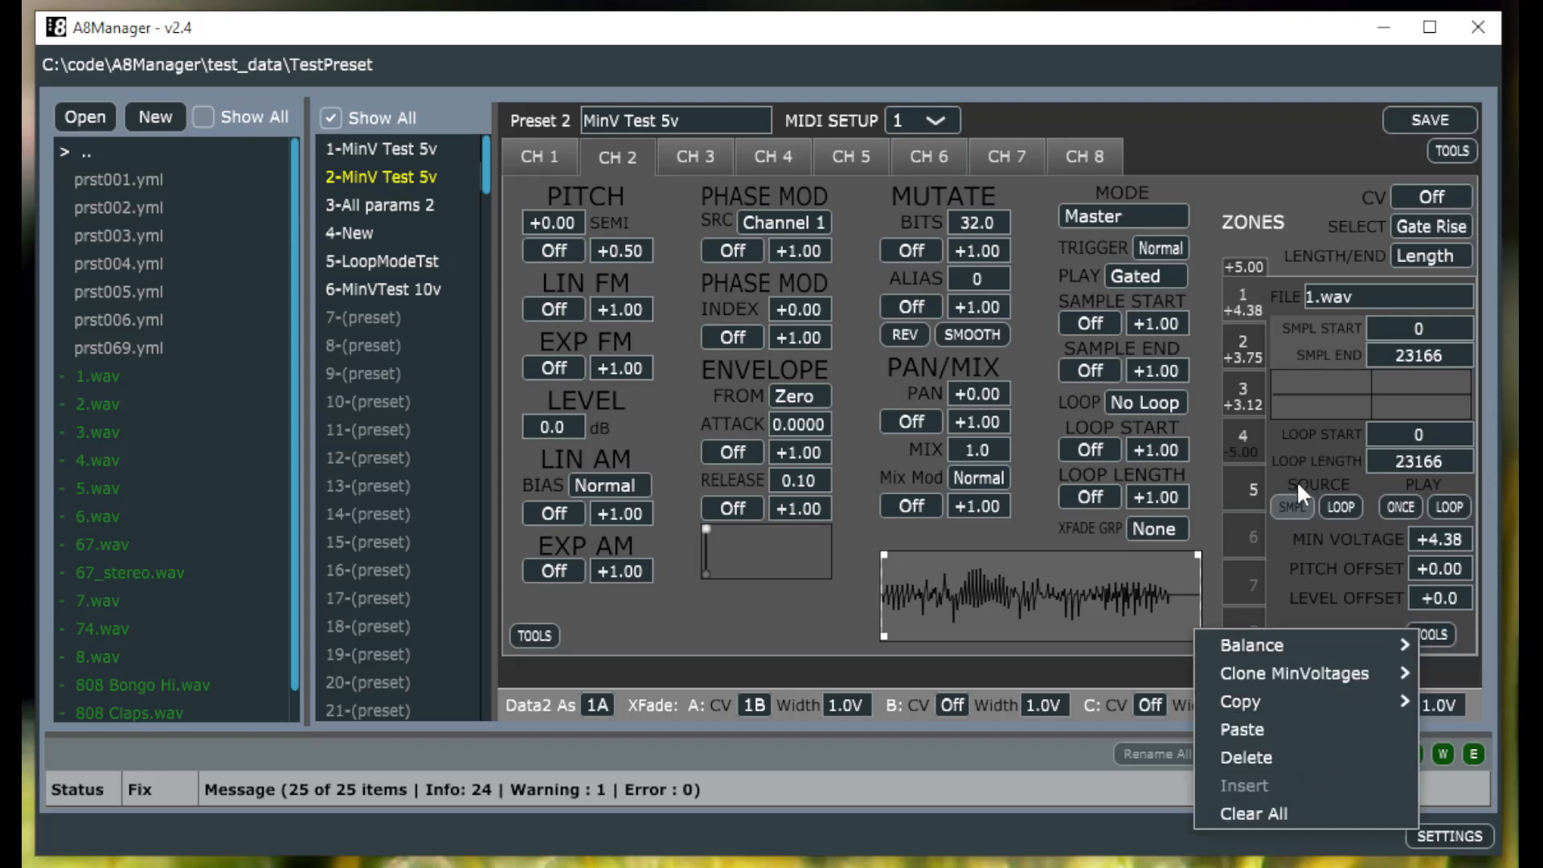
pyautogui.click(1320, 562)
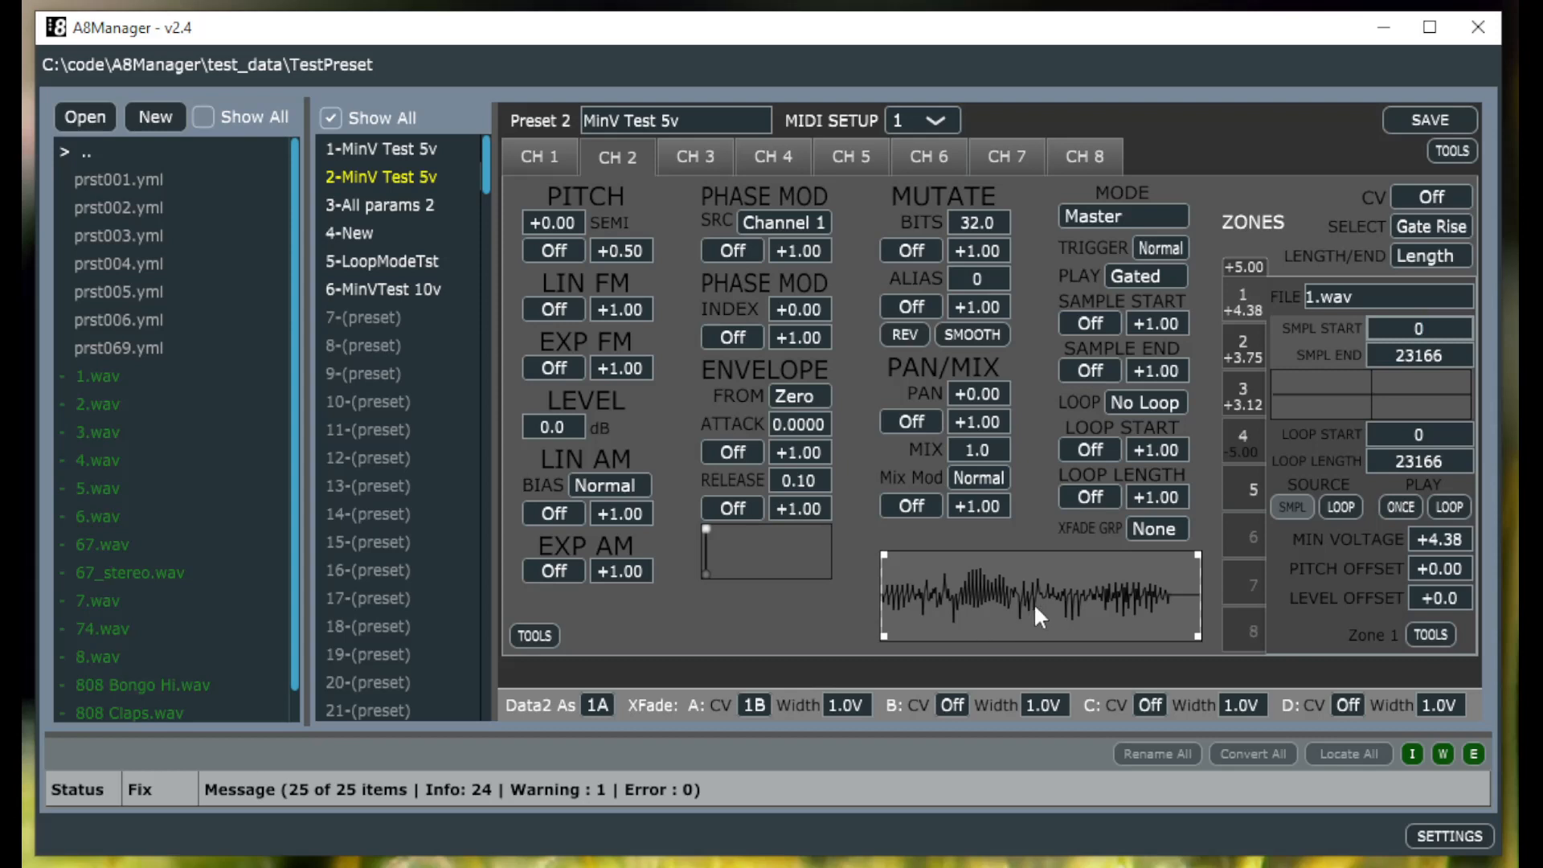
# - Set channel 2 zone 1's sample start to 1000 and its sample end to 3000
pyautogui.moveTo(1436, 333); pyautogui.dragTo(1383, 333)
pyautogui.write('1000')
pyautogui.press('Tab')
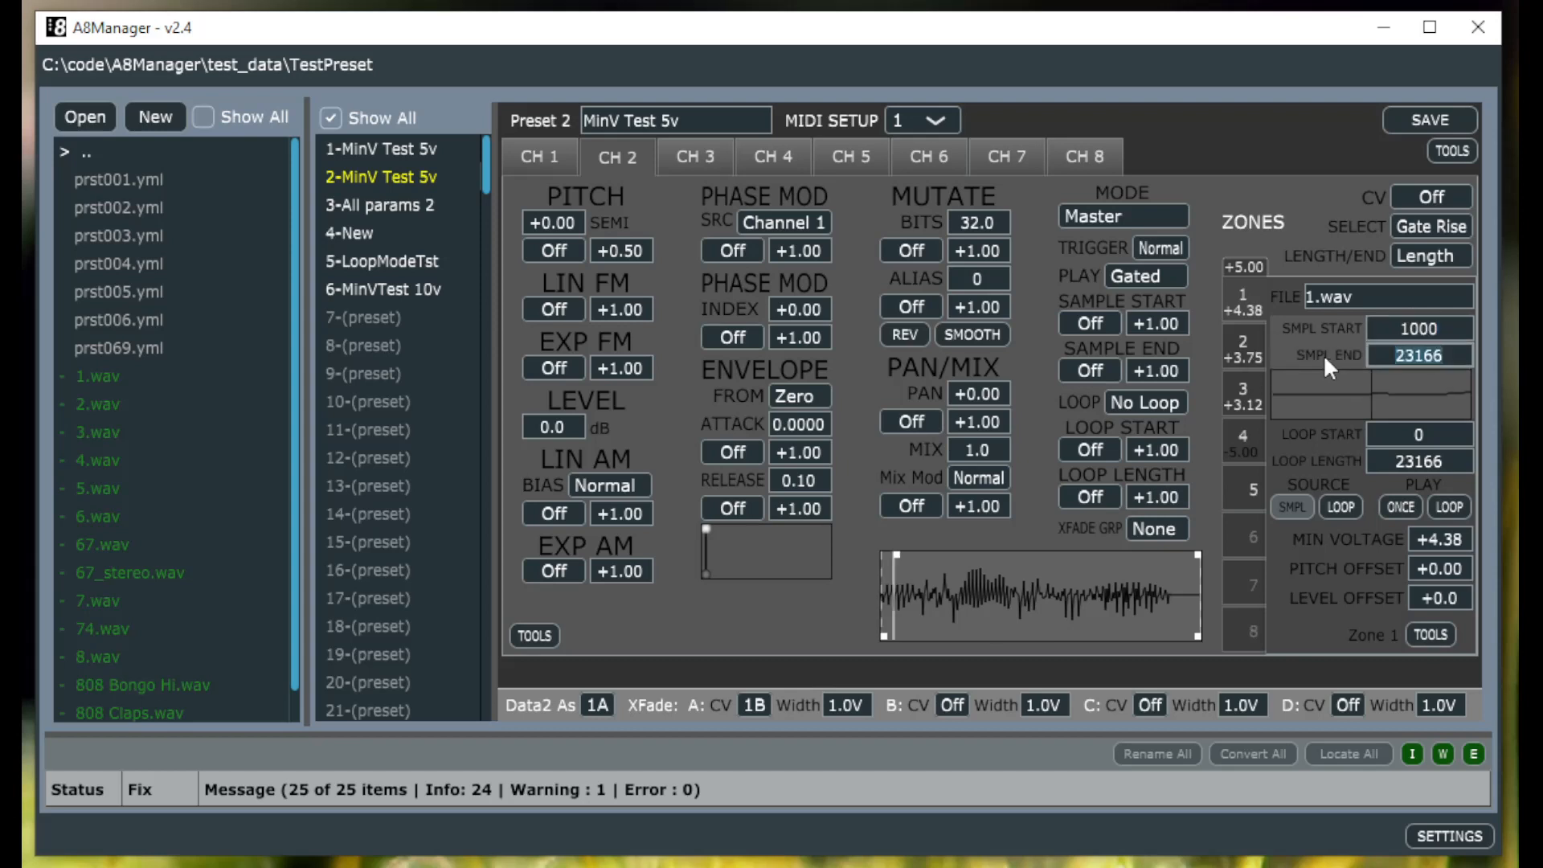
pyautogui.write('3000')
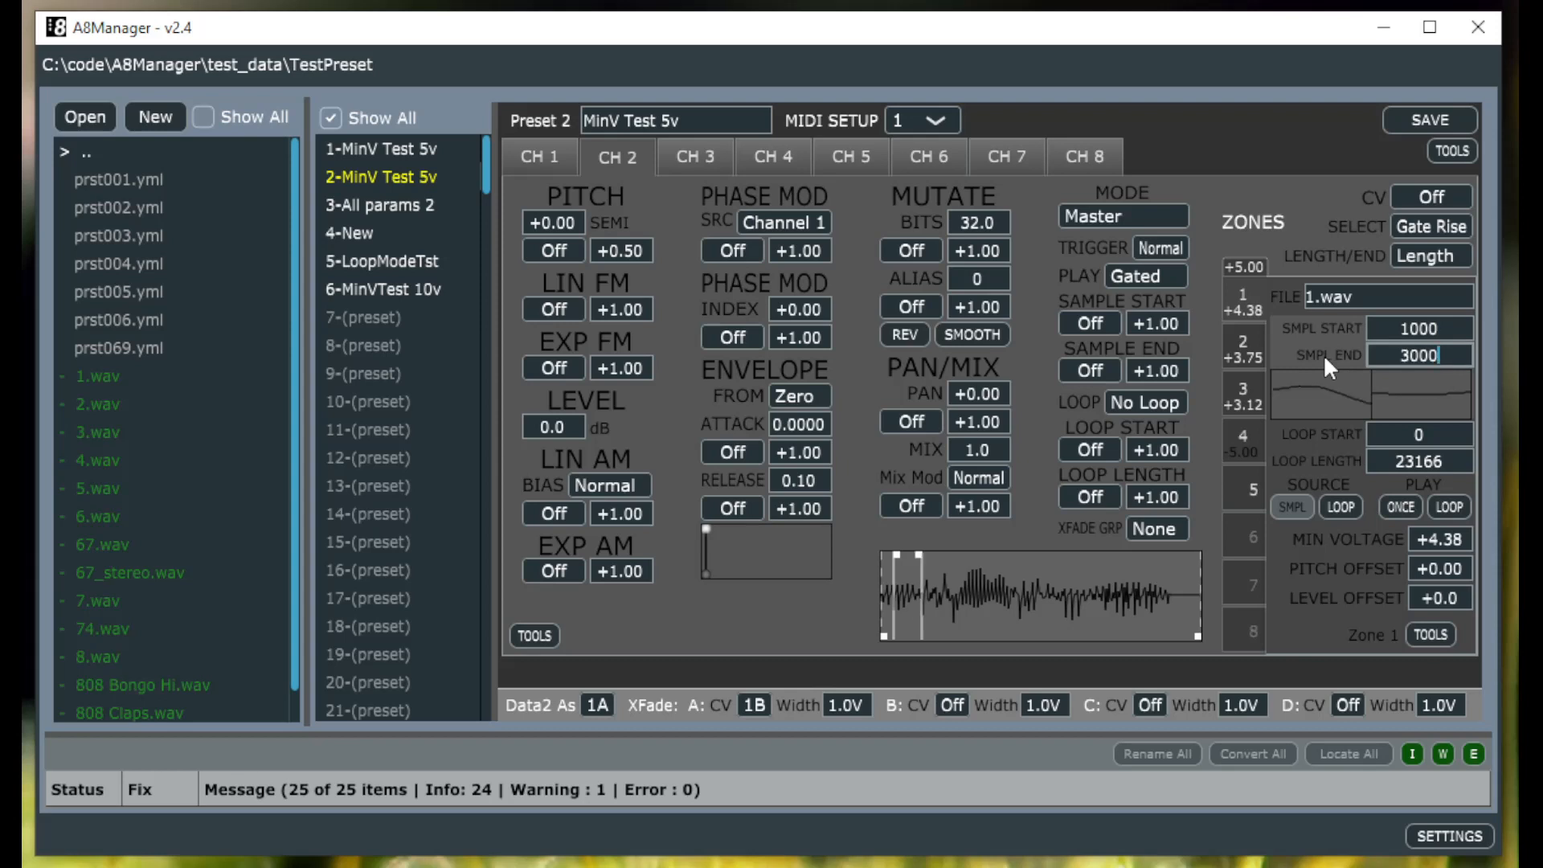
# - Set zone 1's loop length to 2000 and its loop start to 5000
pyautogui.click(1394, 461)
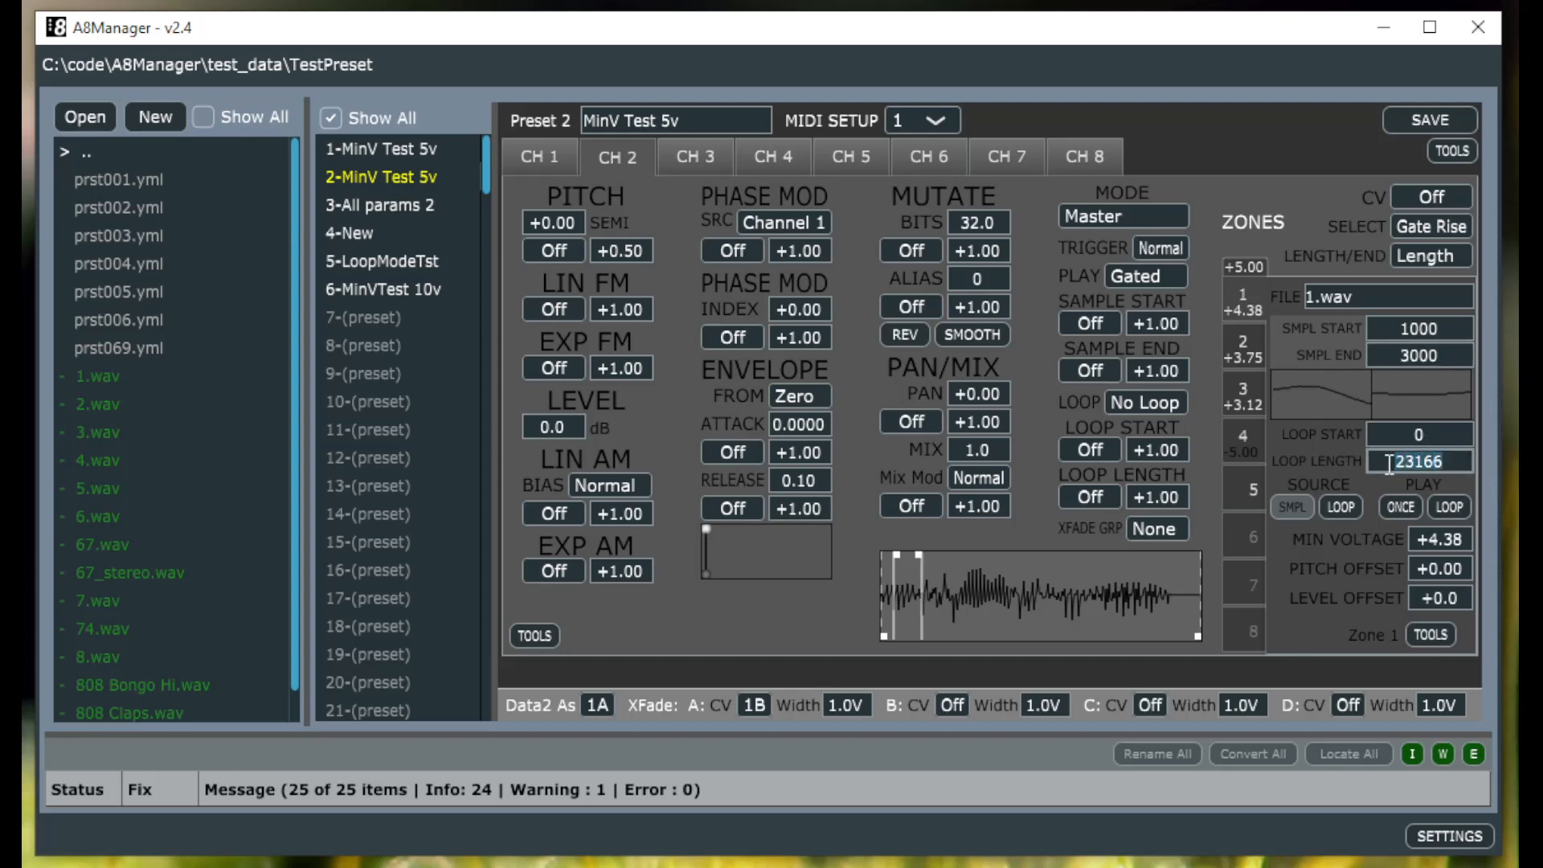
pyautogui.write('2000')
pyautogui.press('Return')
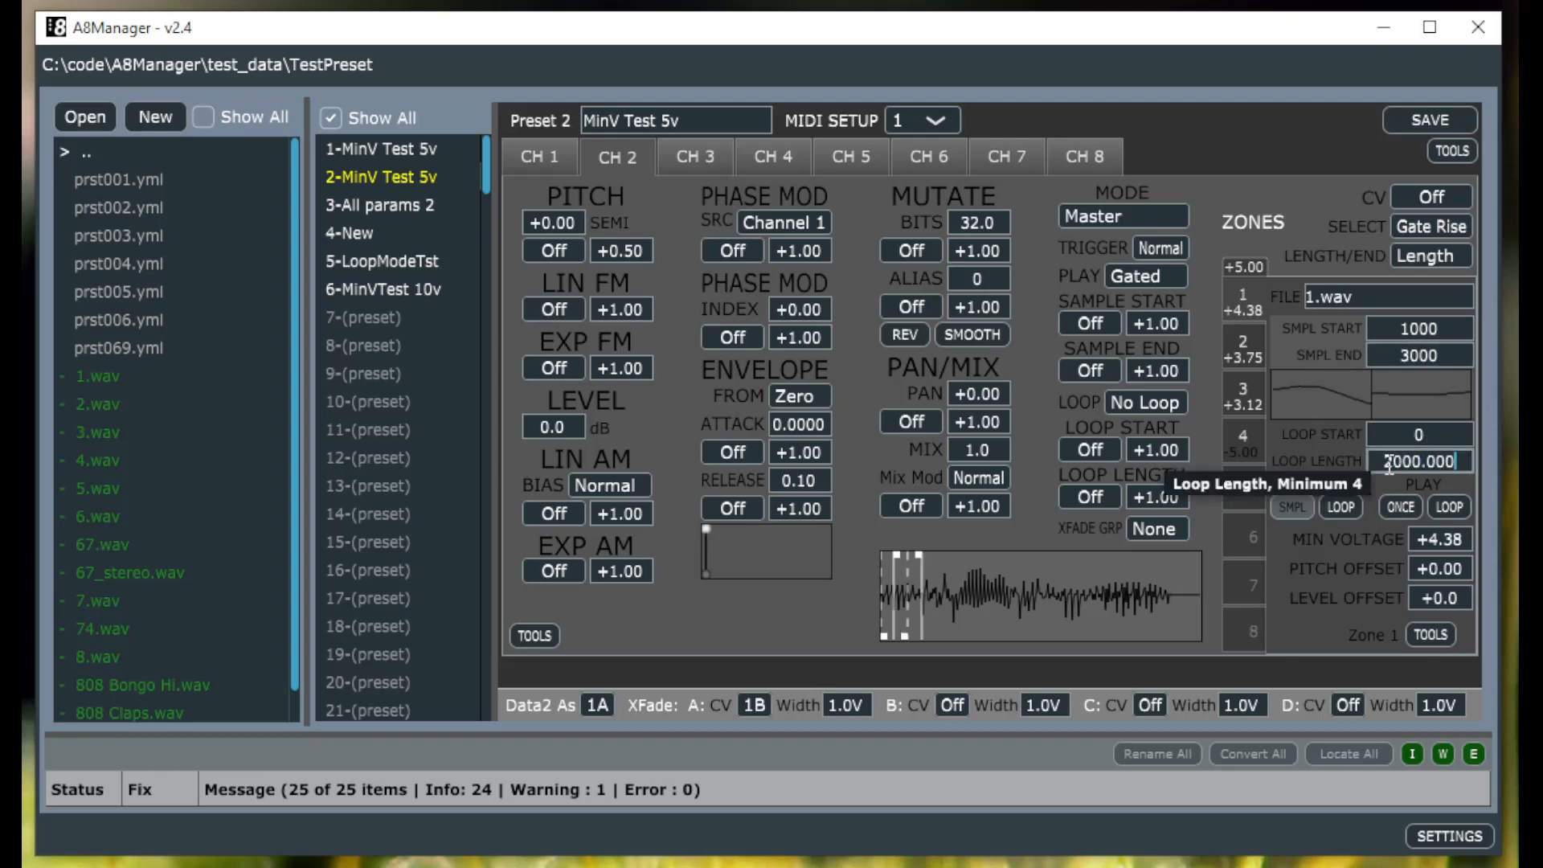
pyautogui.click(1421, 432)
pyautogui.moveTo(1423, 432); pyautogui.dragTo(1378, 434)
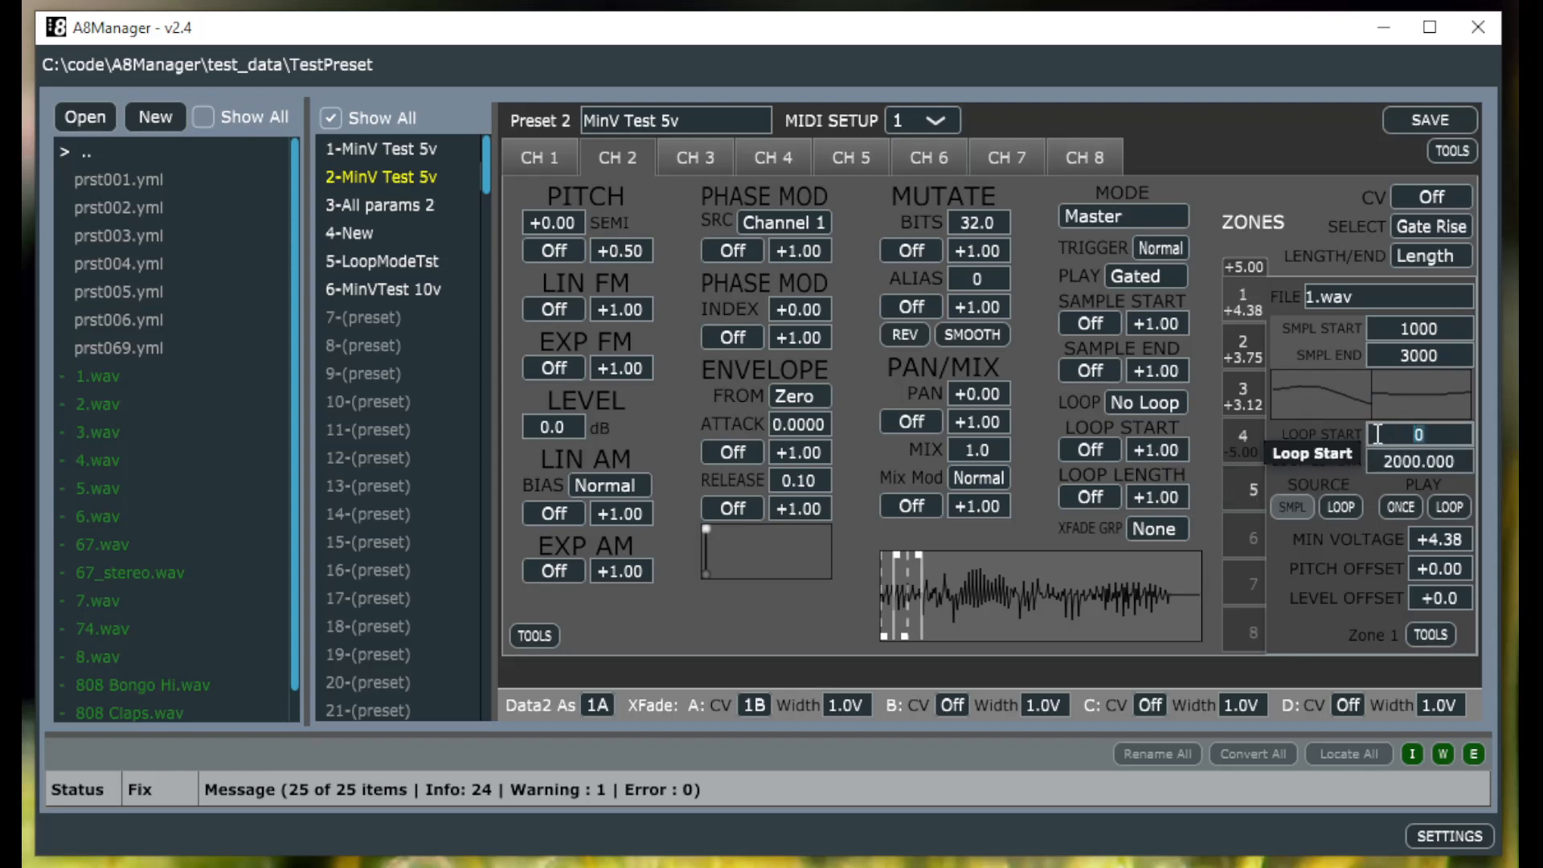
pyautogui.write('5000')
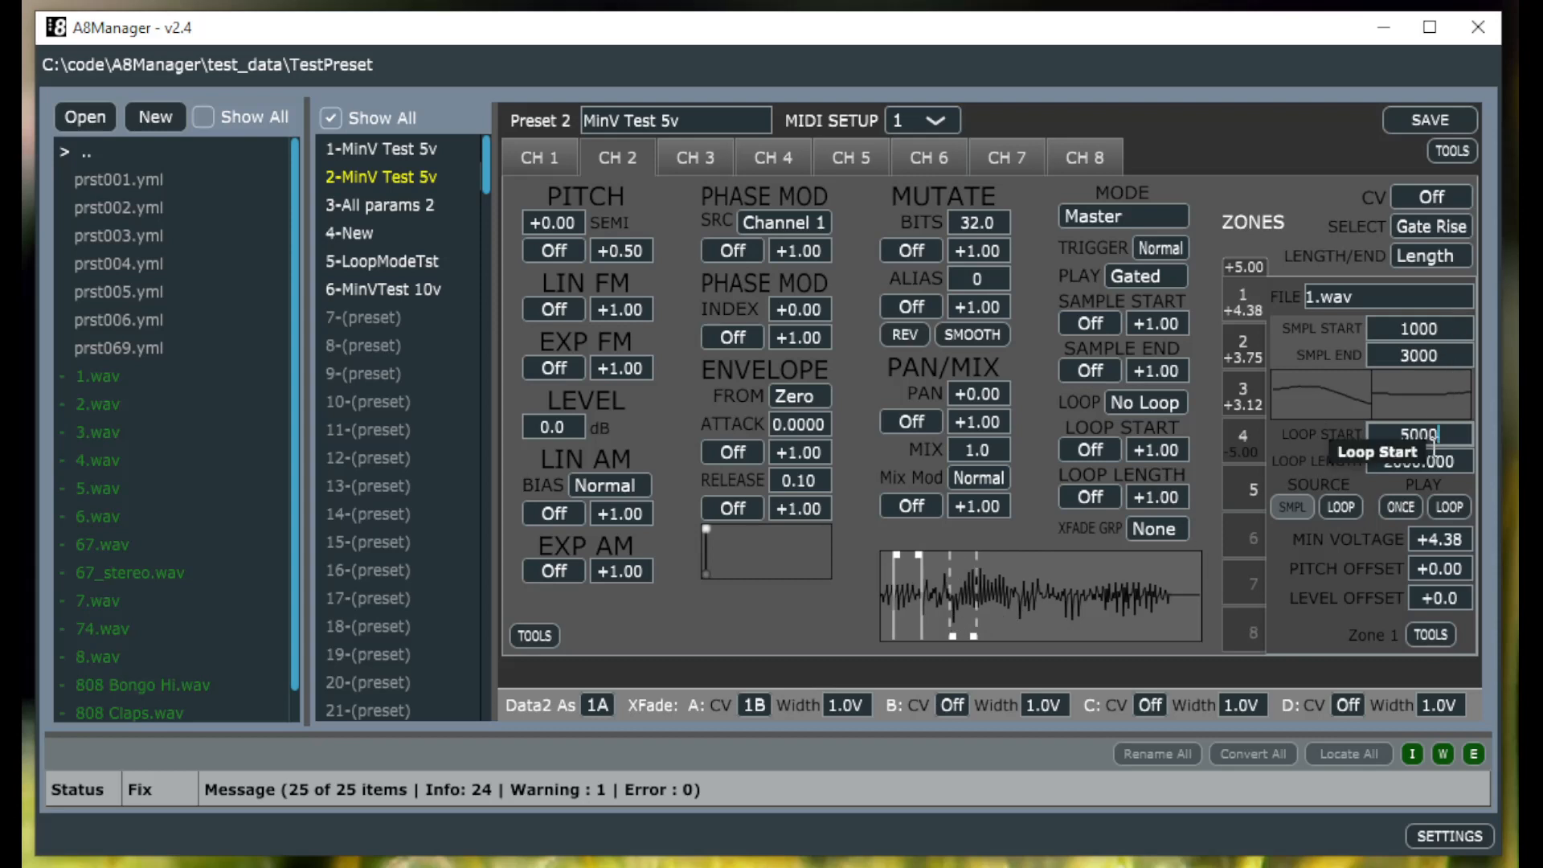
# - Set zone 1's loop length to 3000
pyautogui.click(1458, 465)
pyautogui.click(1396, 461)
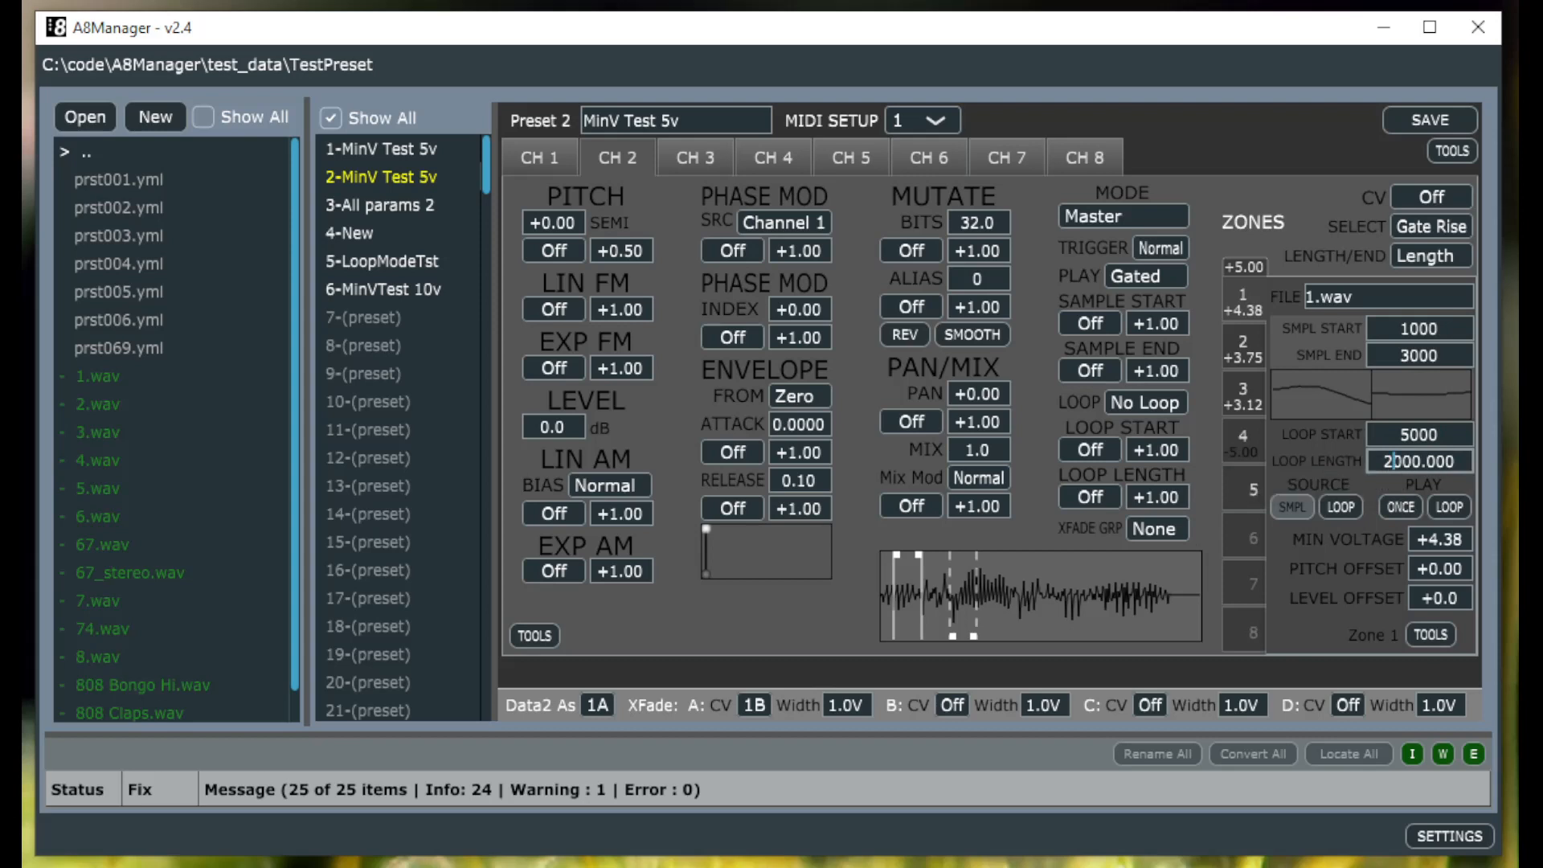
pyautogui.press('BackSpace')
pyautogui.write('3')
pyautogui.press('Return')
# - Move zone 1's sample end marker and fine-tune it to about 3583, and shift the loop start marker on the waveform to about 9191
pyautogui.moveTo(918, 552); pyautogui.dragTo(929, 553)
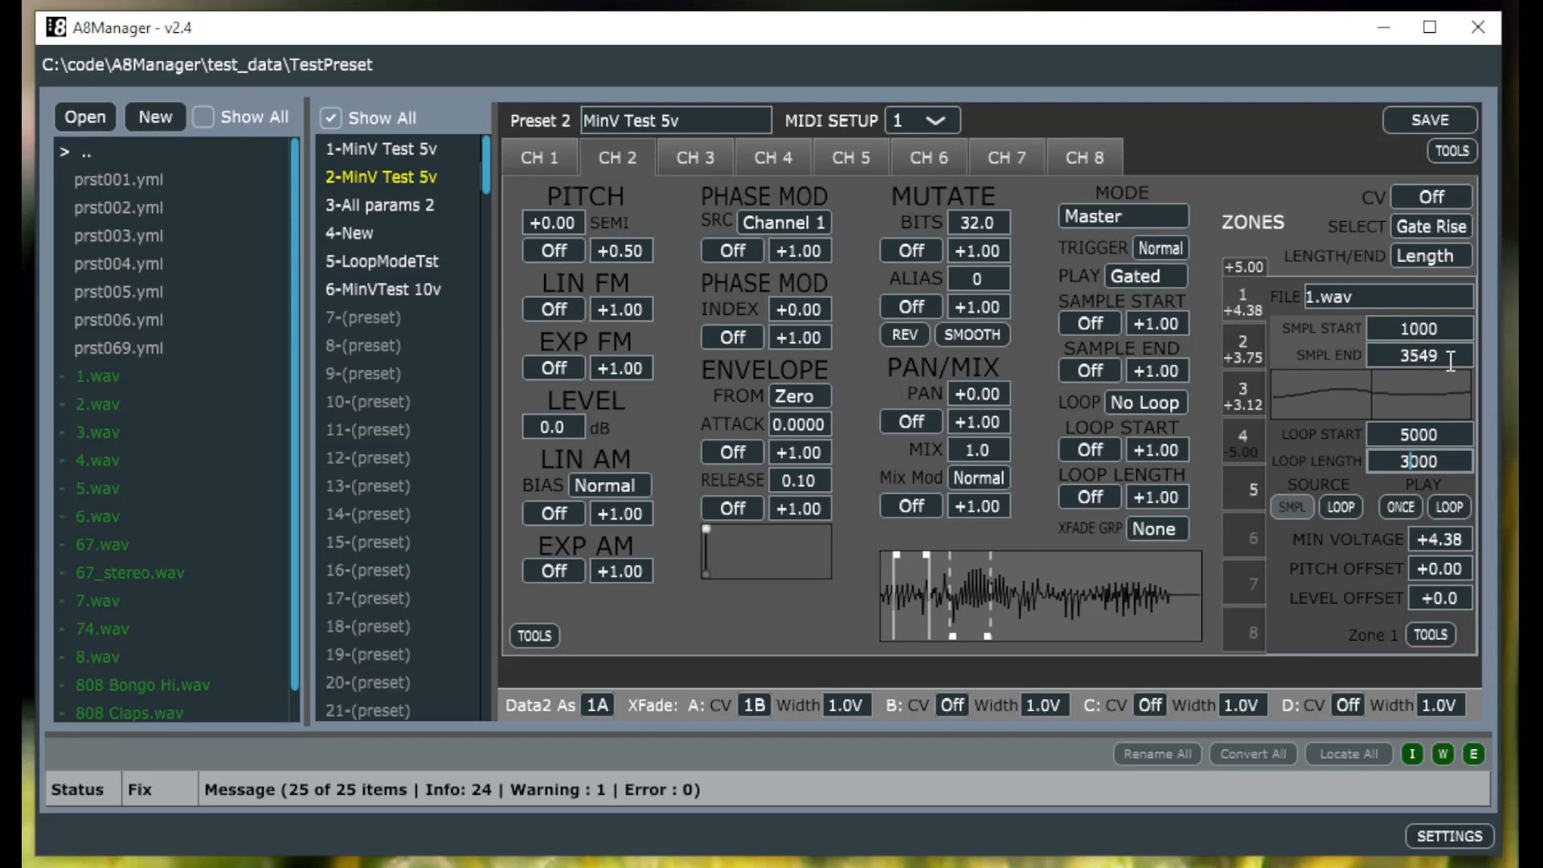
pyautogui.moveTo(1451, 361); pyautogui.dragTo(1455, 309)
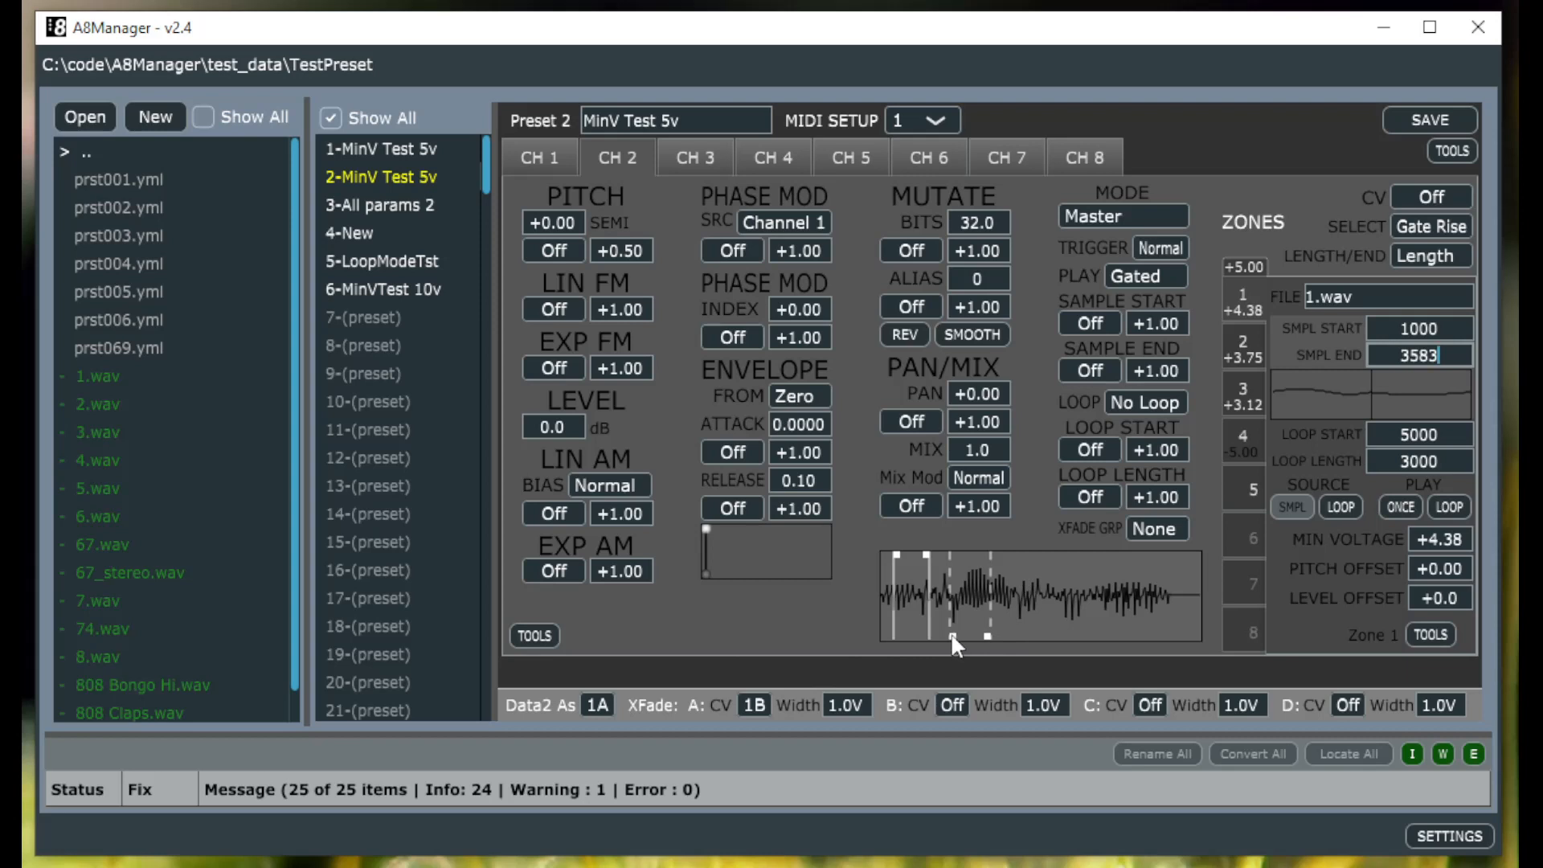
pyautogui.moveTo(952, 637); pyautogui.dragTo(1010, 632)
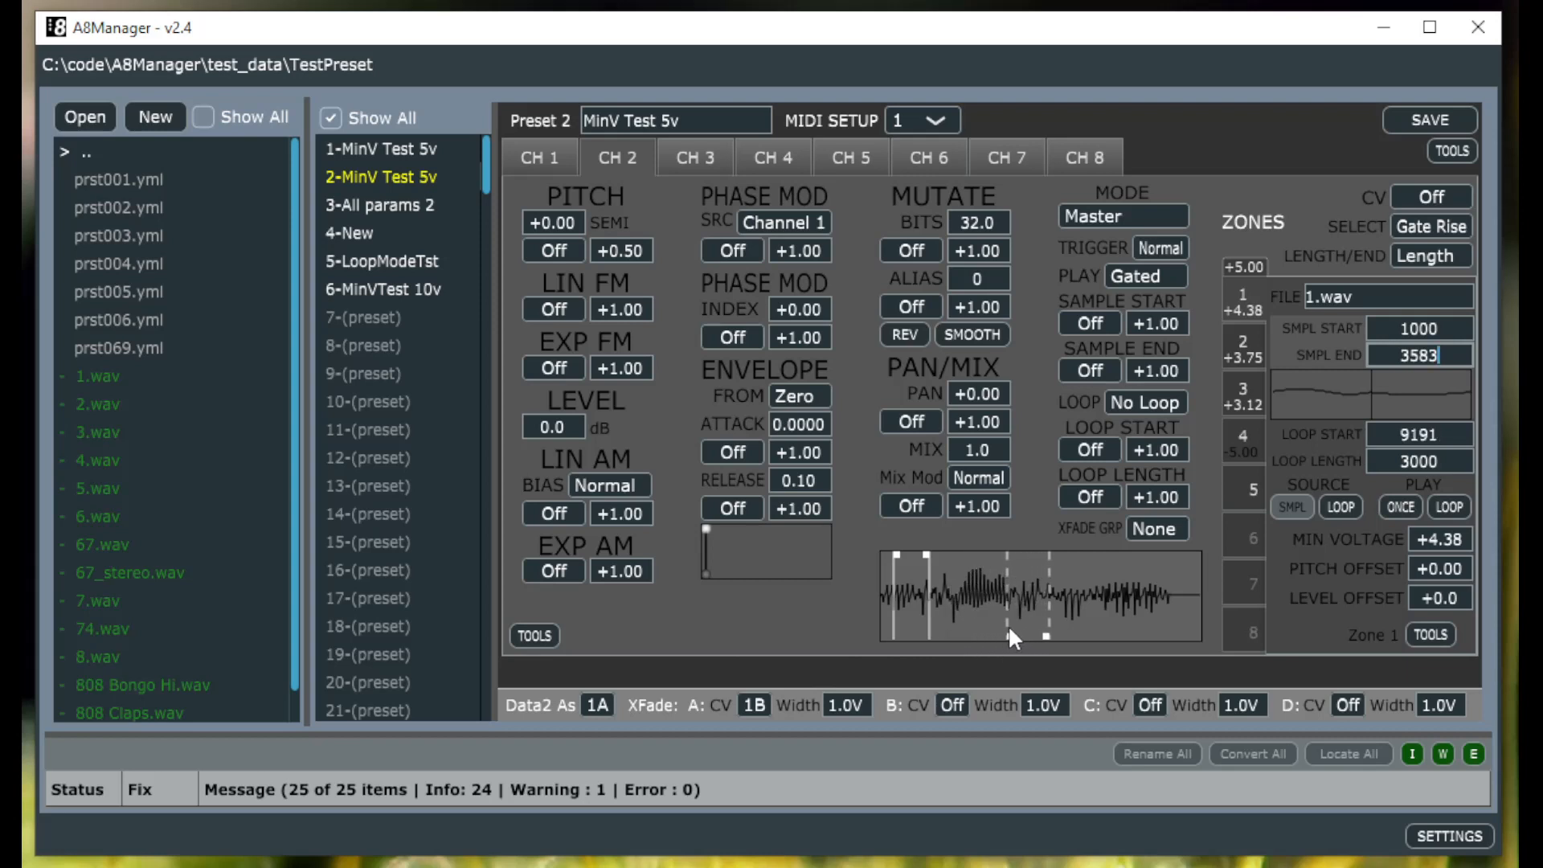